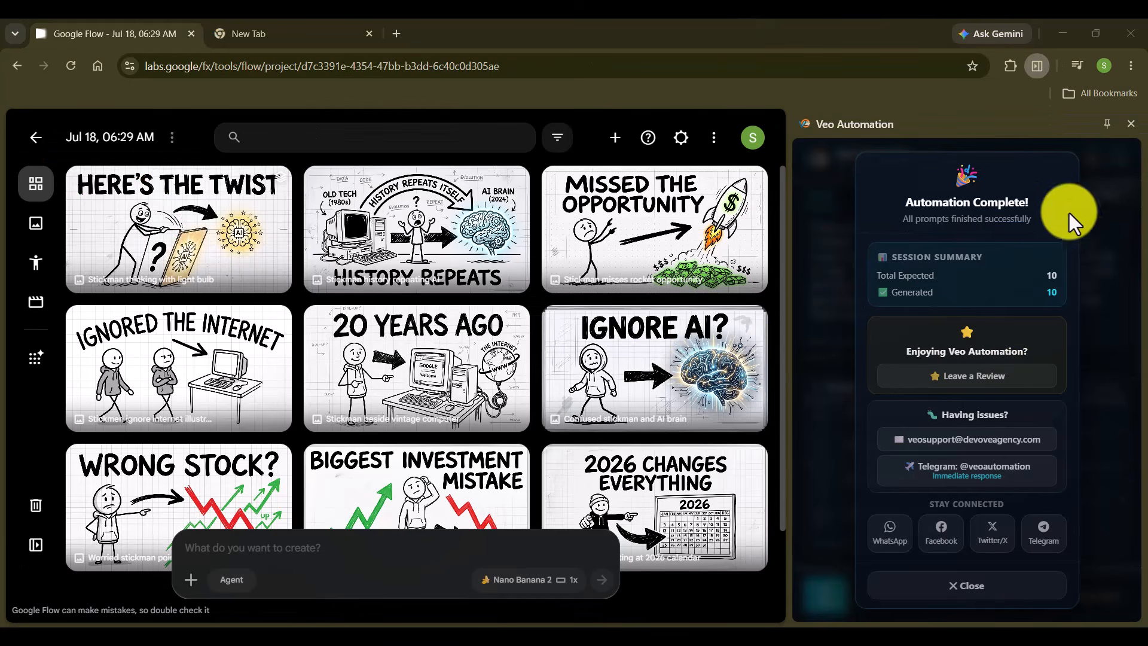
Look through the enlarged stickman images generated in the Google Flow project, then return to the project overview.
click(912, 205)
mouse_move(783, 220)
mouse_down()
mouse_move(774, 310)
mouse_move(785, 219)
mouse_up()
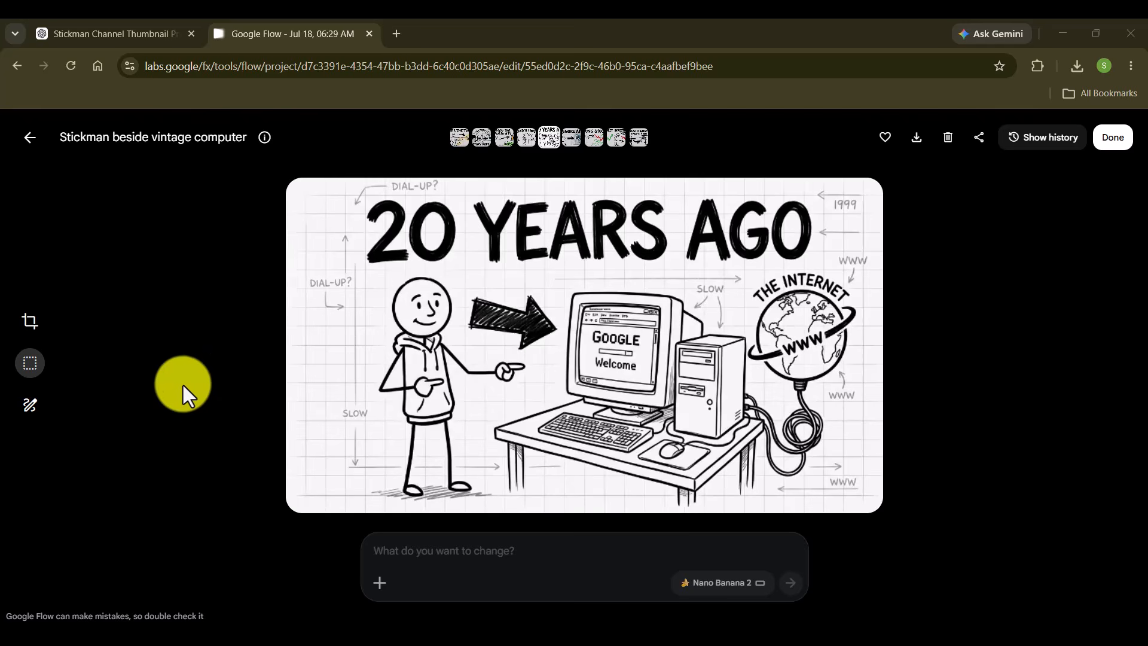
click(569, 137)
key(Right)
key(Right)
key(Right)
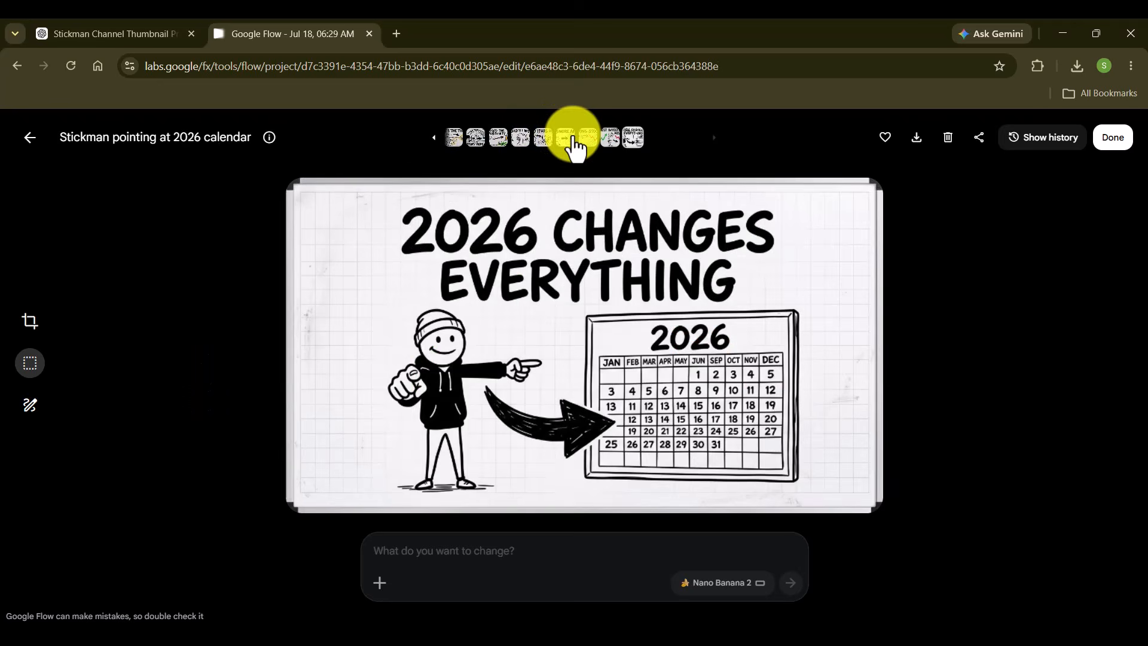
click(433, 137)
click(450, 140)
key(Right)
key(Right)
key(Right)
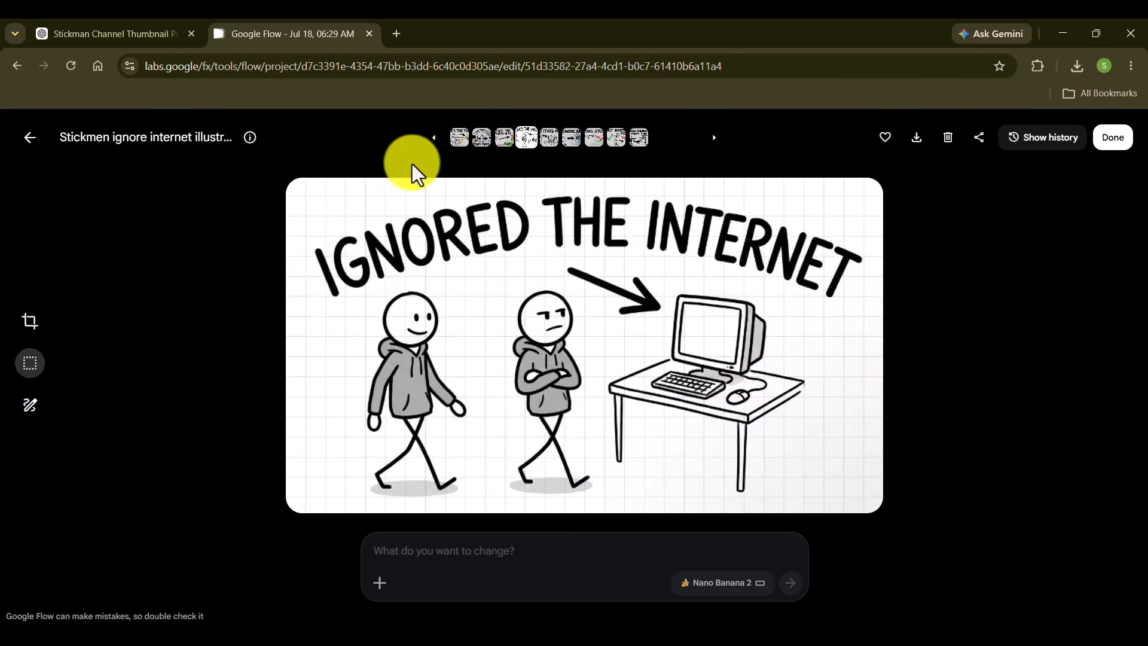
click(31, 137)
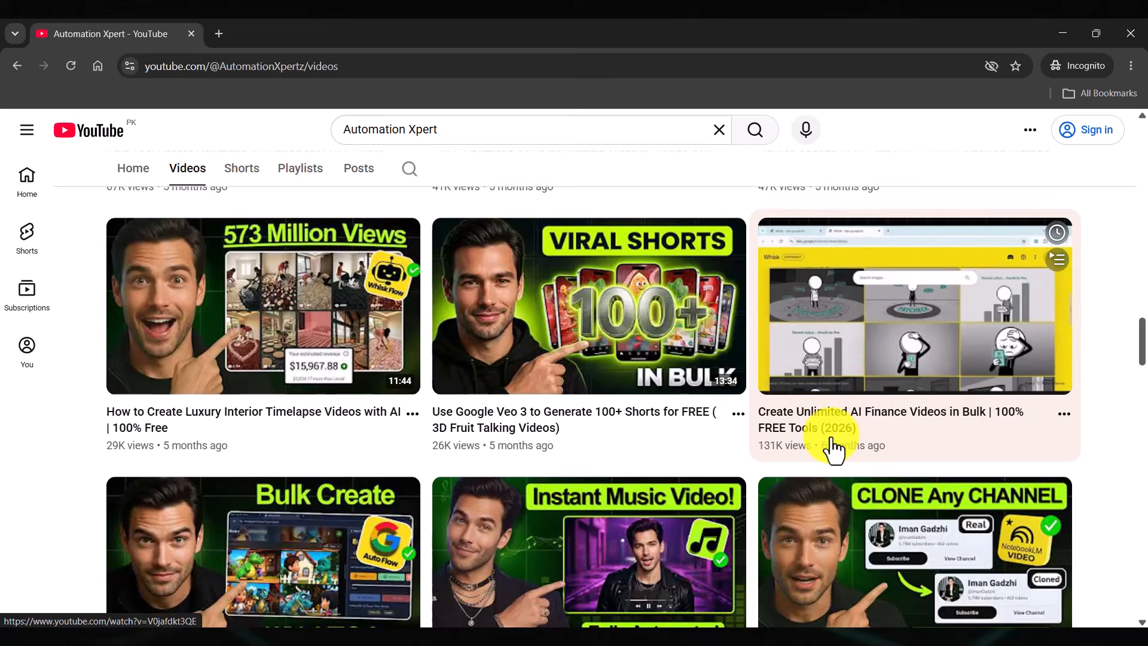
Open the YouTube video "Create Unlimited AI Finance Videos in Bulk | 100% FREE Tools (2026)" and read through its comments.
click(816, 441)
scroll(1139, 332, down, 7)
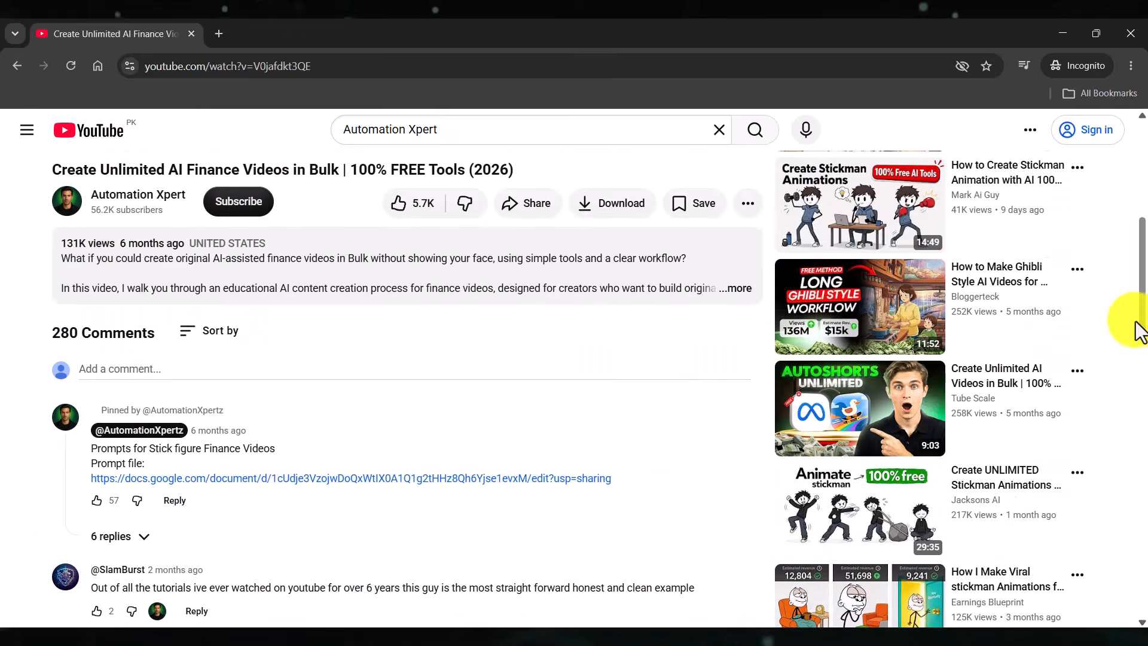
scroll(1140, 332, down, 2)
scroll(1142, 347, down, 4)
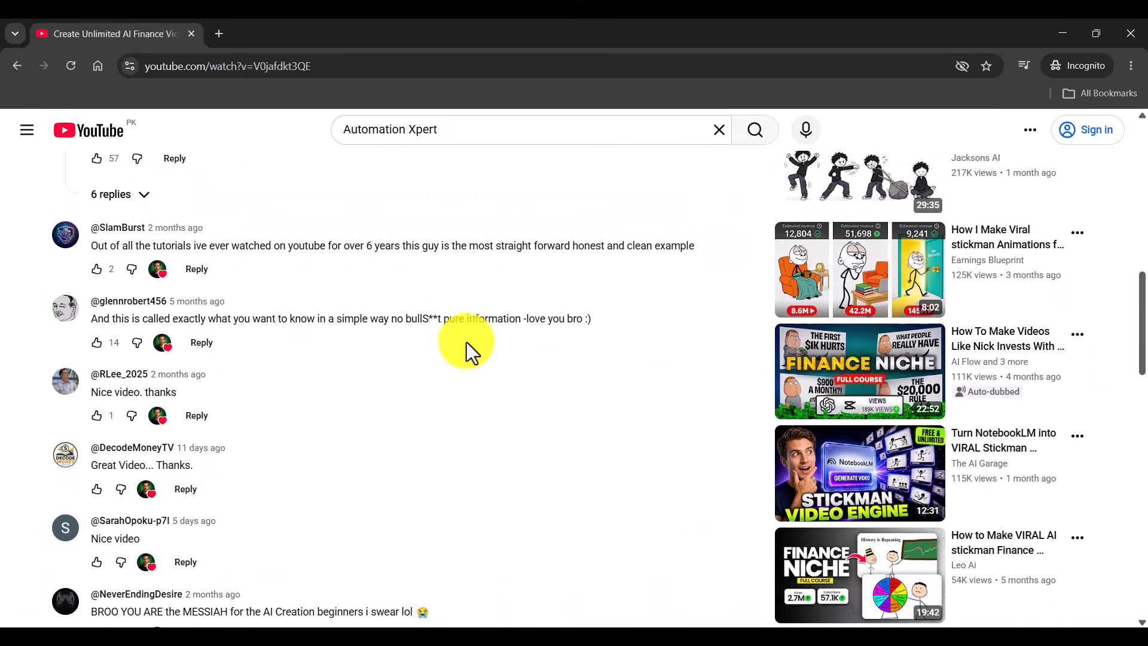
scroll(1136, 413, down, 9)
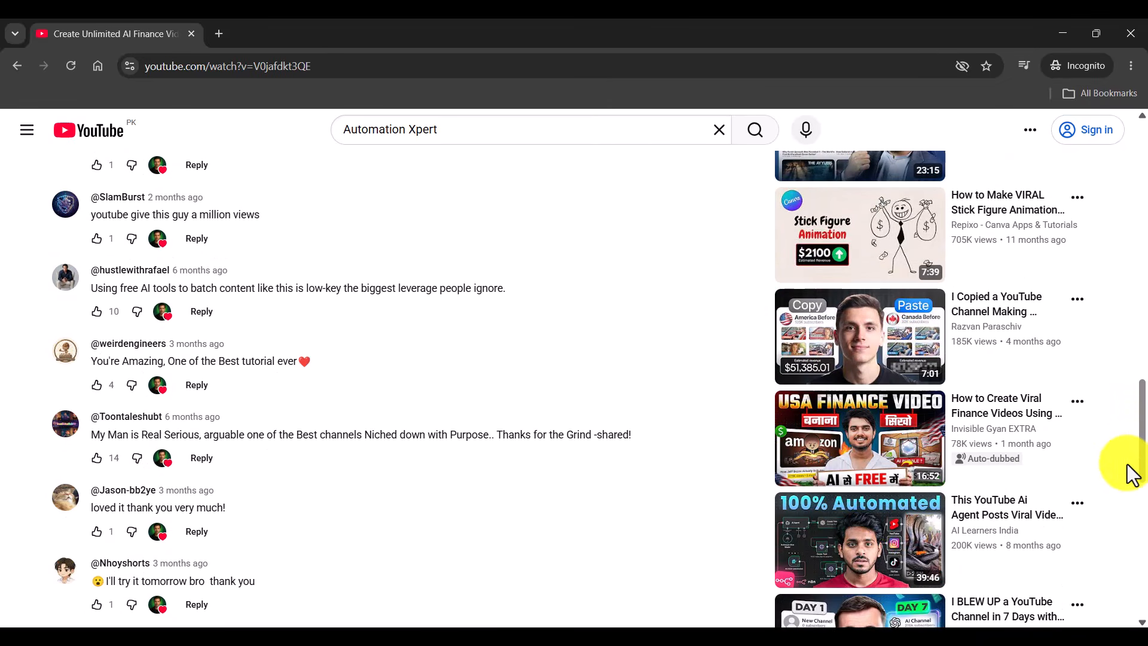
scroll(1132, 476, down, 1)
scroll(1132, 490, down, 1)
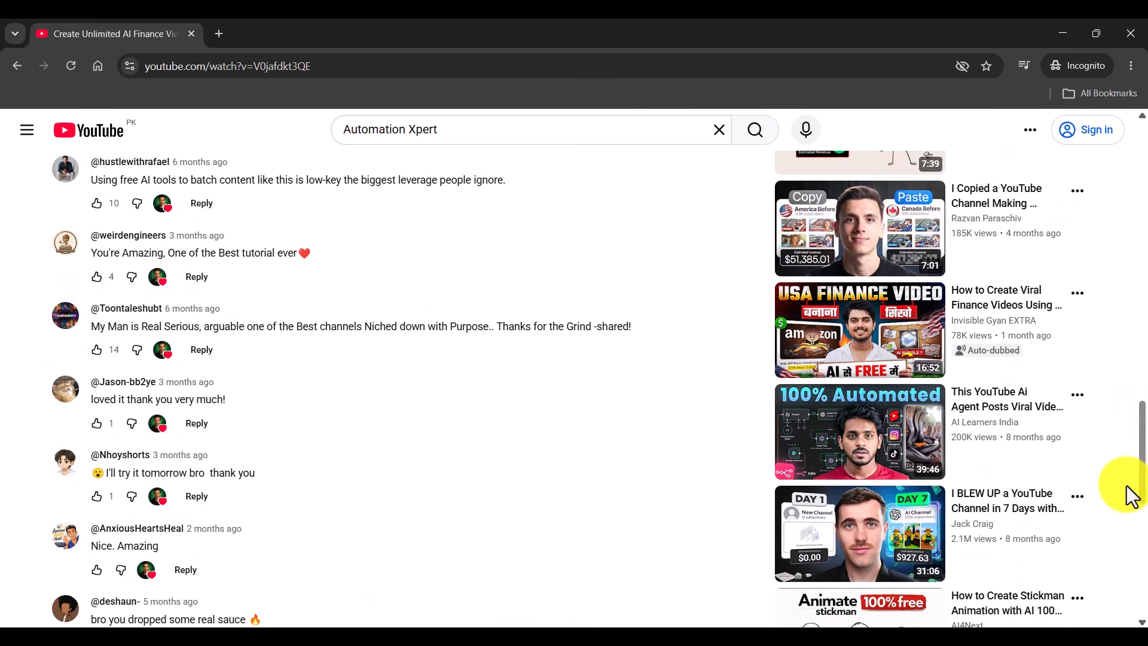
scroll(1132, 496, down, 3)
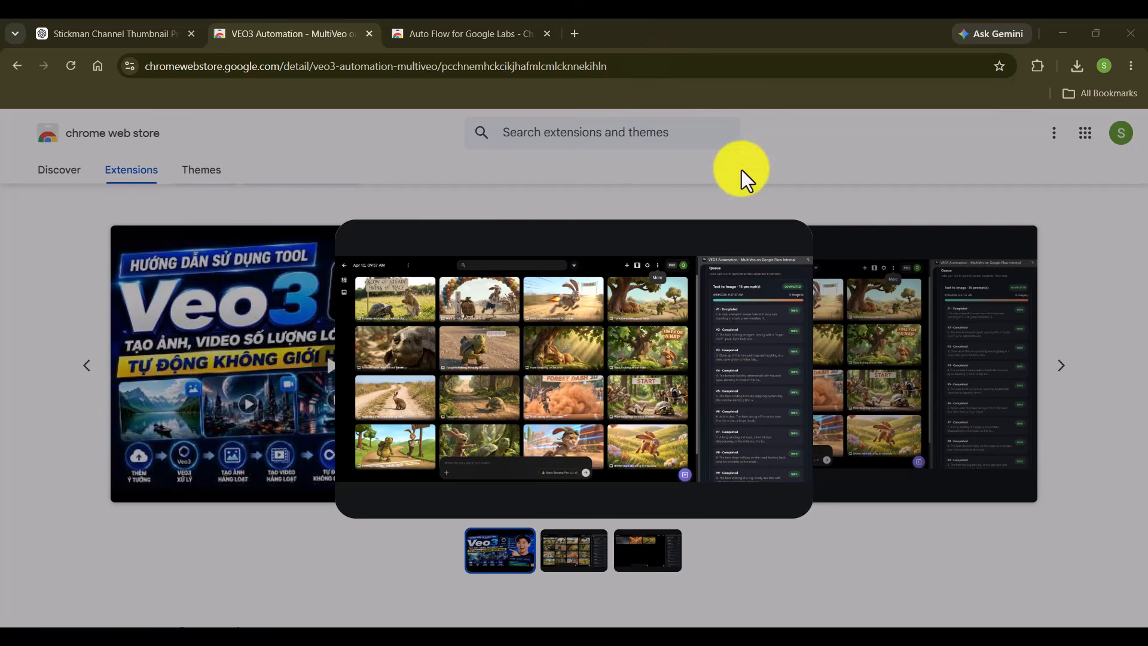
View the preview images on the Chrome Web Store pages of VEO3 Automation - MultiVeo and Auto Flow for Google Labs.
click(841, 389)
click(663, 549)
click(458, 440)
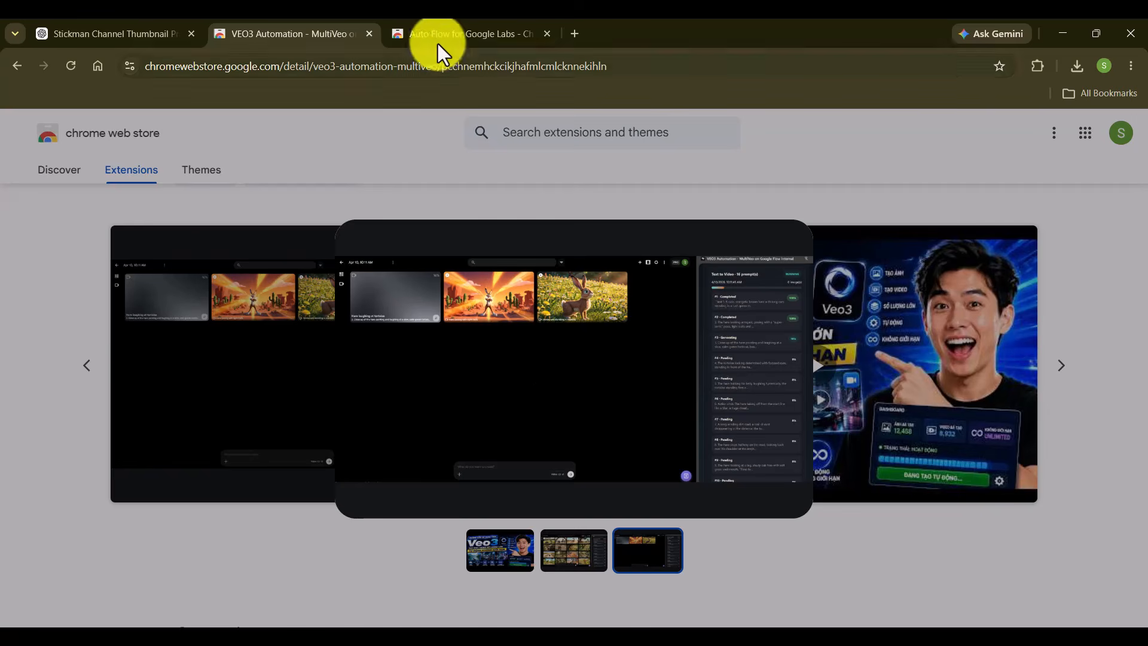
click(454, 23)
click(228, 380)
click(652, 378)
click(254, 429)
click(253, 431)
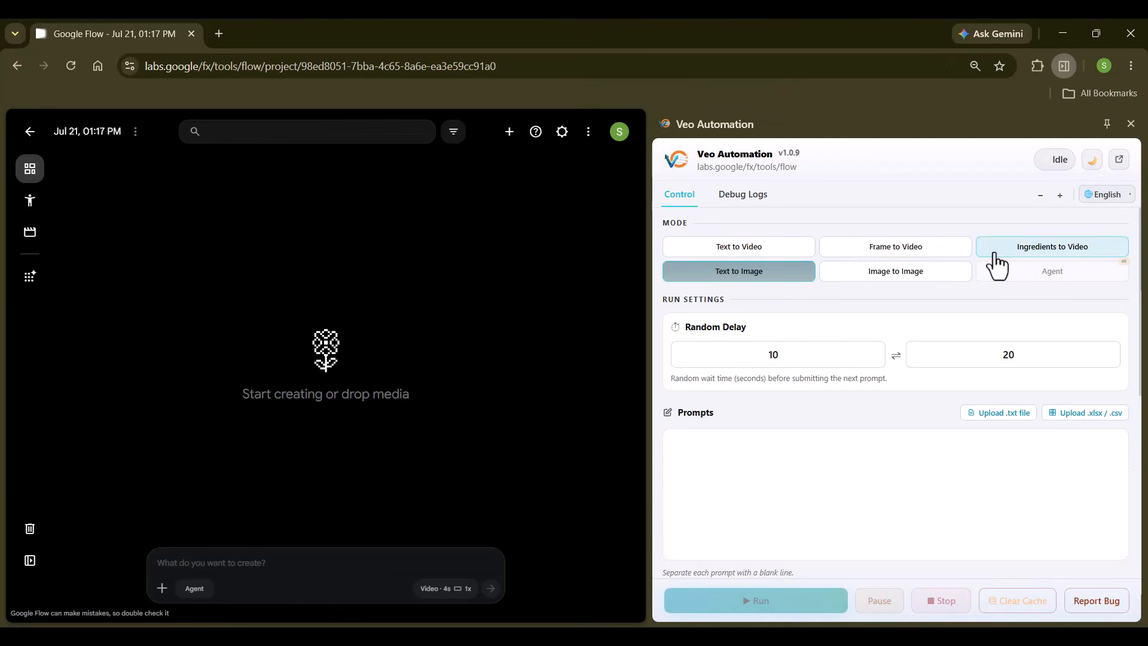
Choose the Text to Image mode in Veo Automation and set the minimum random delay to 7 seconds.
click(896, 273)
click(753, 279)
drag(750, 284, 652, 305)
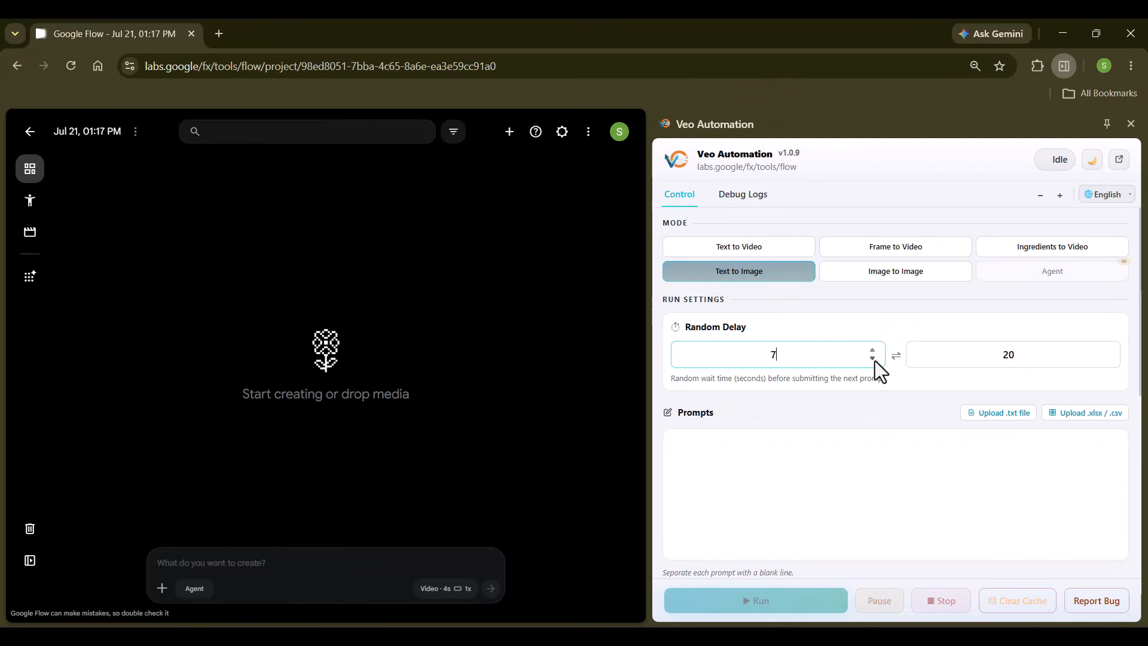
Set the aspect ratio in Veo Automation's output settings to 16:9.
scroll(1142, 401, down, 3)
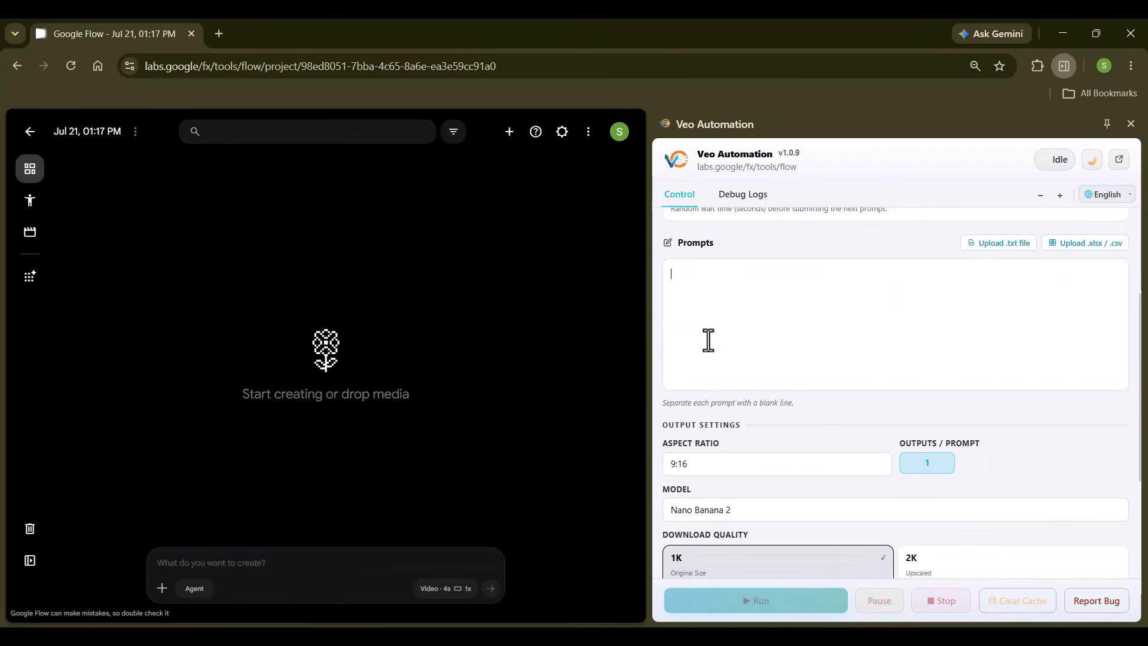
drag(695, 402, 796, 403)
drag(662, 425, 746, 426)
click(825, 464)
scroll(1058, 455, down, 2)
click(718, 349)
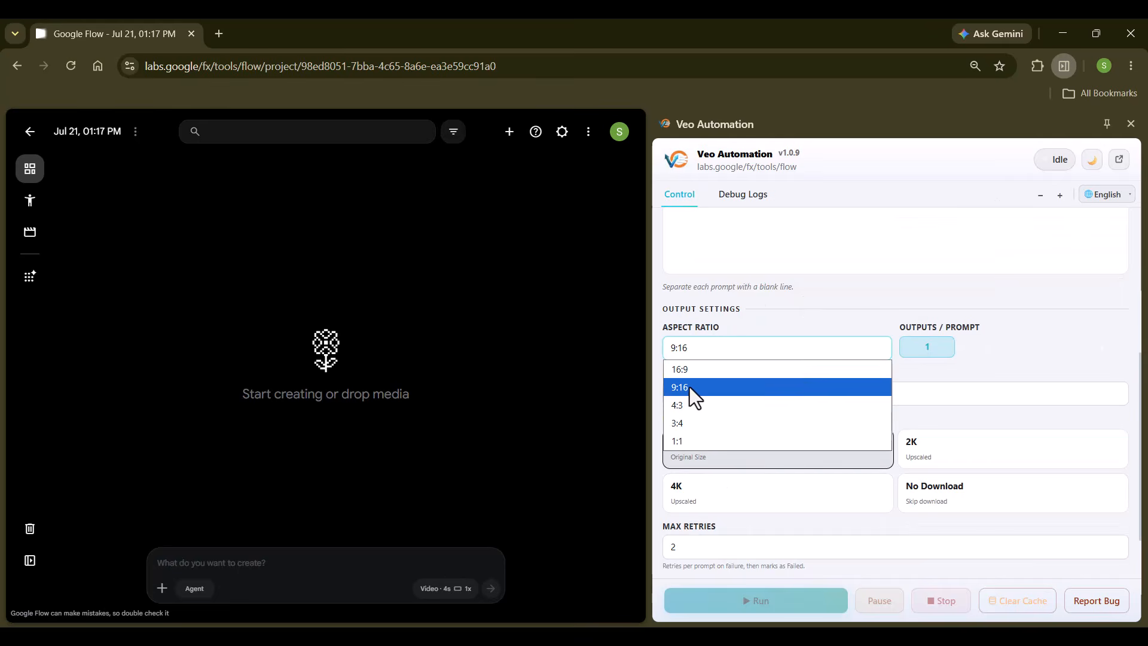
click(693, 369)
Examine the extension's remaining output settings and its interface language choices.
click(803, 399)
click(736, 431)
scroll(830, 392, down, 1)
click(832, 432)
click(805, 390)
scroll(879, 407, up, 5)
click(1106, 194)
click(1074, 218)
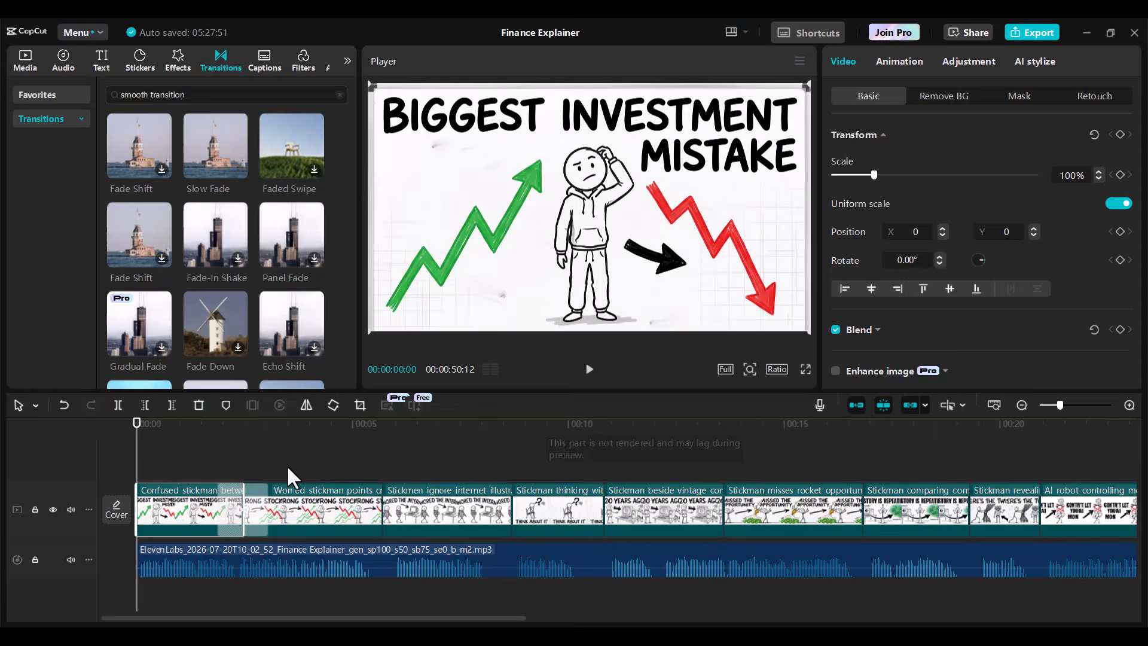
In CapCut, apply the Slow Fade transition between the first two clips to all clips and check the timeline.
click(242, 509)
click(1093, 378)
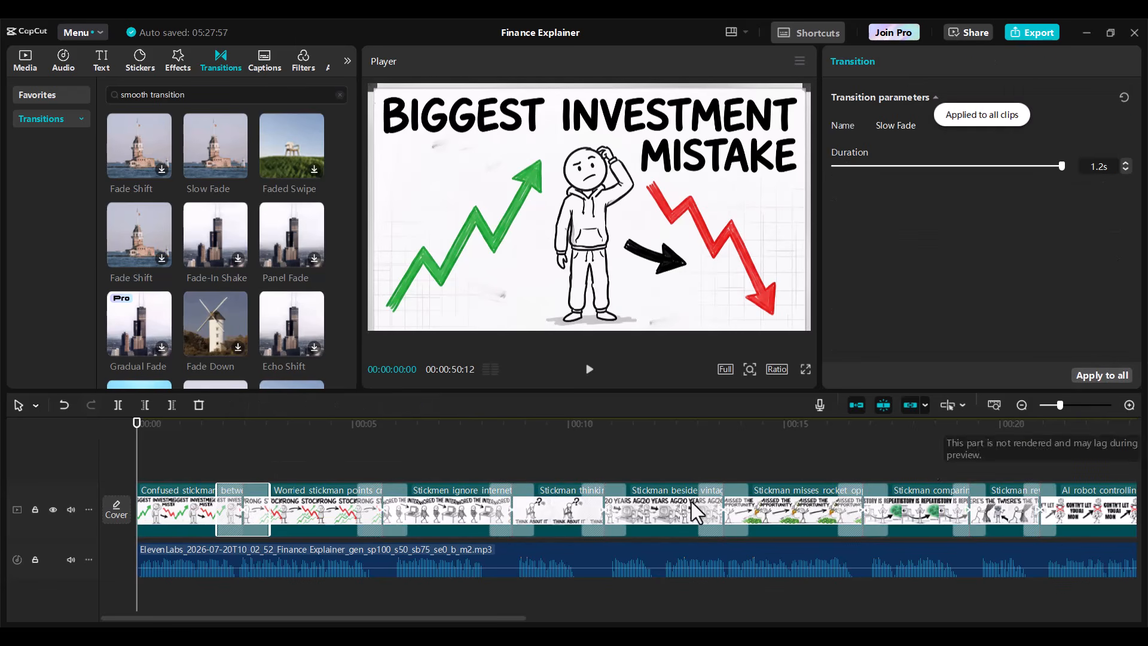
drag(142, 449, 1135, 625)
drag(885, 619, 61, 608)
click(156, 422)
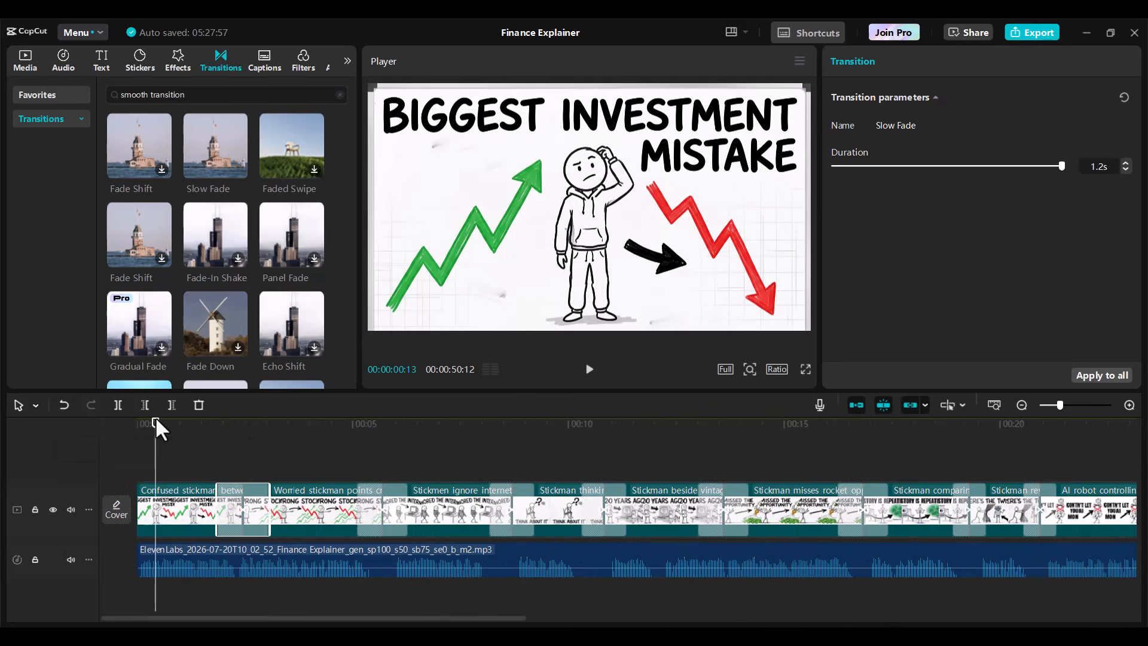
drag(135, 442, 107, 585)
mouse_move(335, 619)
mouse_down()
mouse_move(386, 628)
mouse_move(330, 619)
mouse_up()
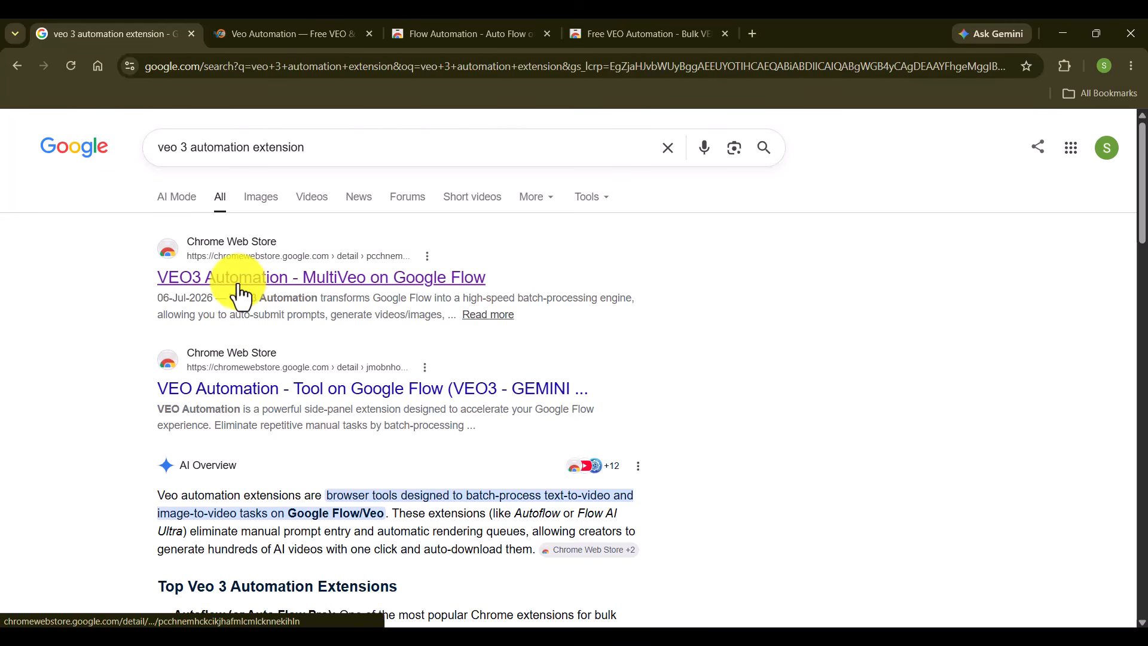
Examine the veoautomation.com home page and browse the related extensions on the Flow Automation page in the Chrome Web Store.
click(263, 34)
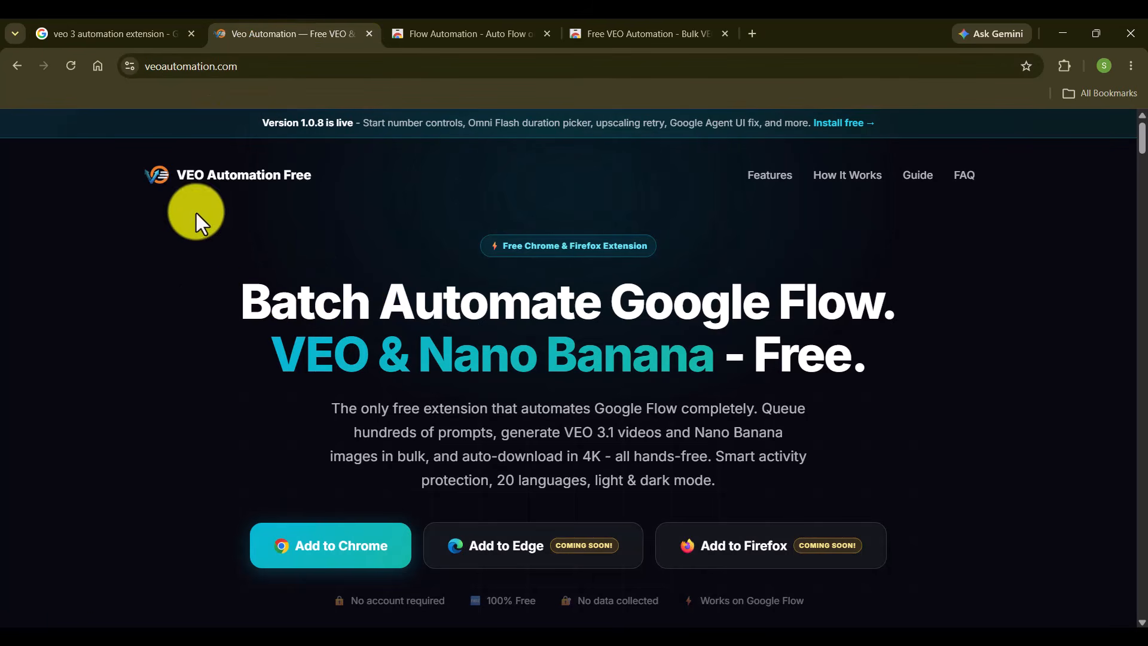
drag(240, 306, 919, 333)
click(920, 329)
drag(1143, 144, 1143, 160)
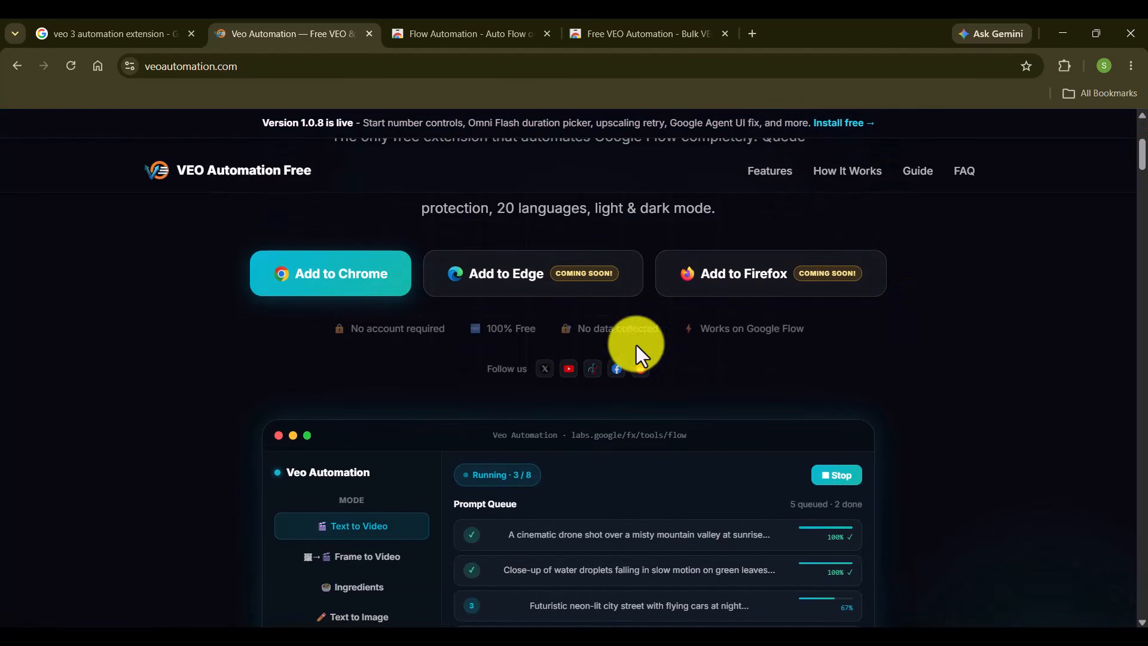
drag(1142, 166, 1128, 133)
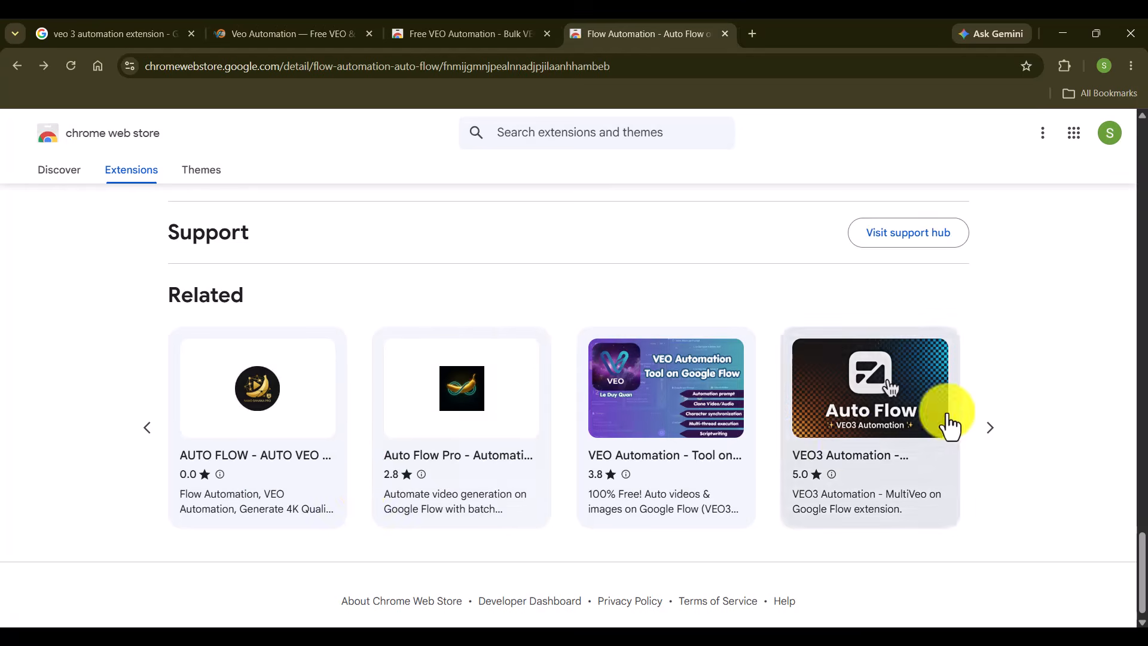
click(988, 443)
click(988, 445)
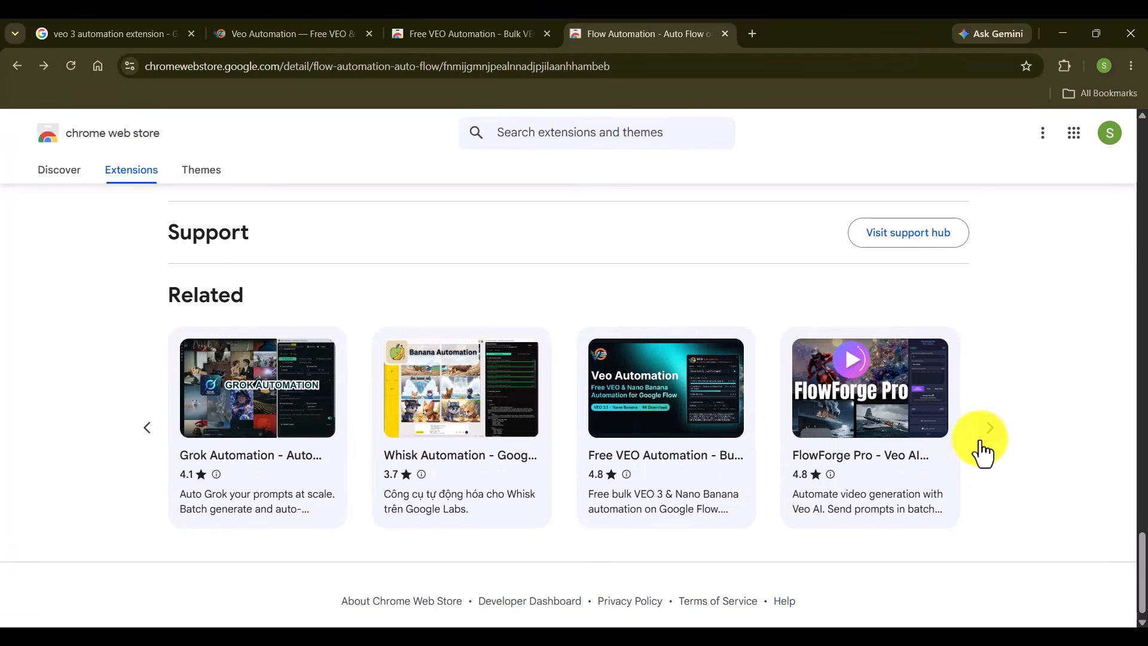
Install the Free VEO Automation - Bulk VEO 3 & Nano Banana Google Flow extension from its Chrome Web Store page.
click(454, 36)
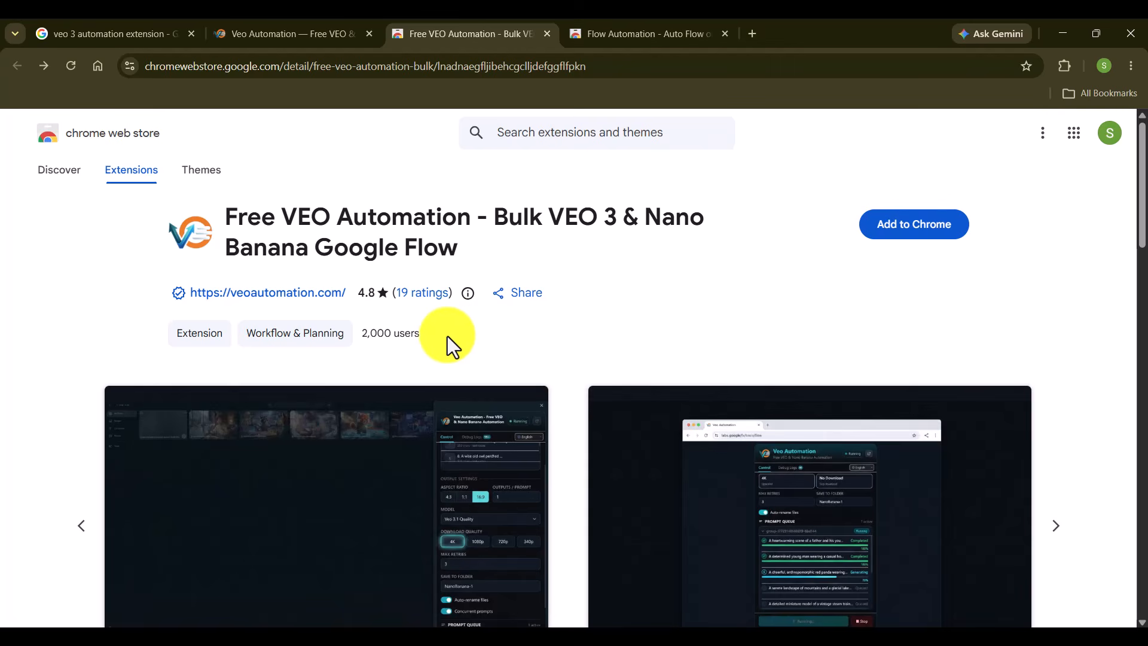
click(358, 348)
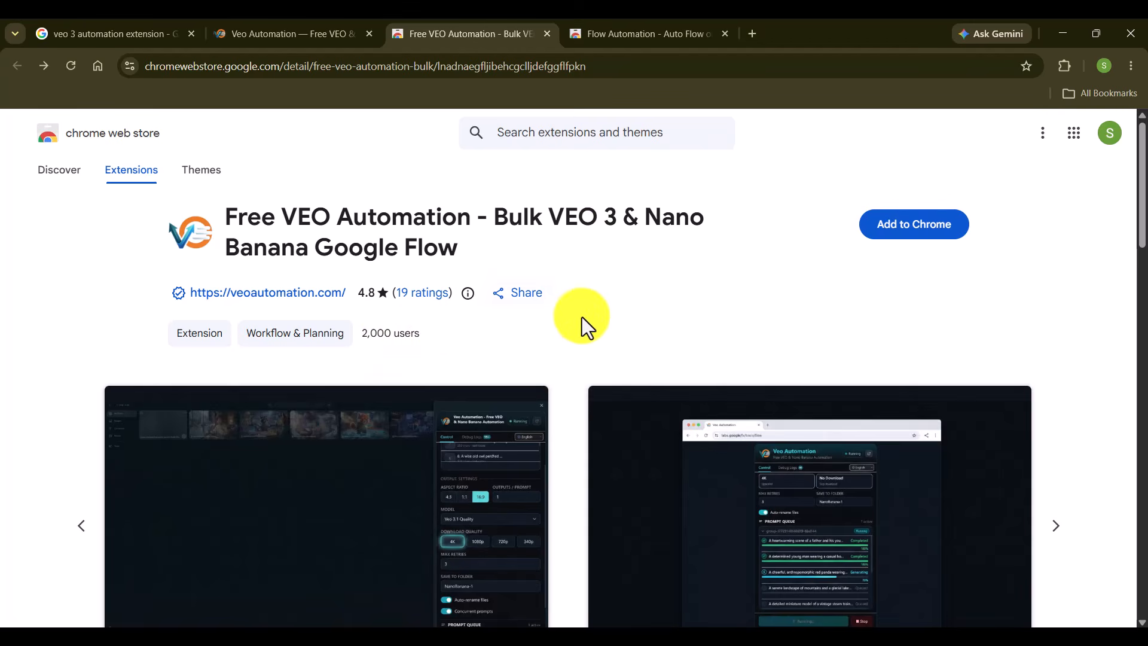
scroll(1131, 233, down, 2)
scroll(1133, 230, up, 2)
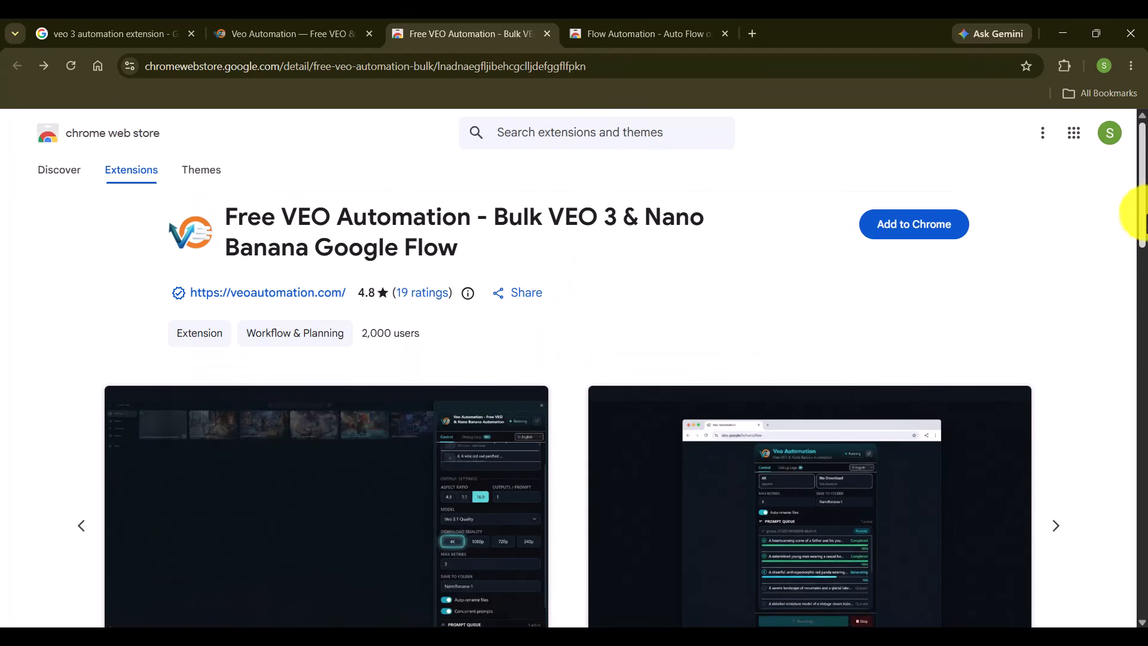
click(937, 243)
click(647, 262)
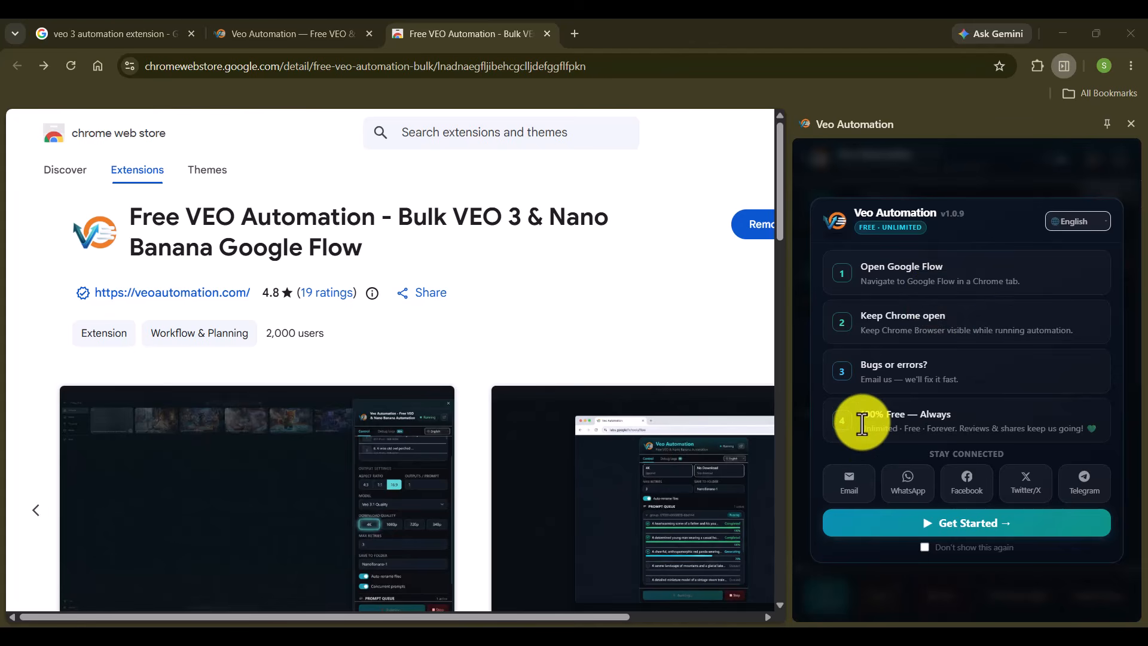
Read the "100% Free — Always" note on the Veo Automation welcome screen, get started, and open Google Flow from the extension.
drag(859, 429, 1089, 427)
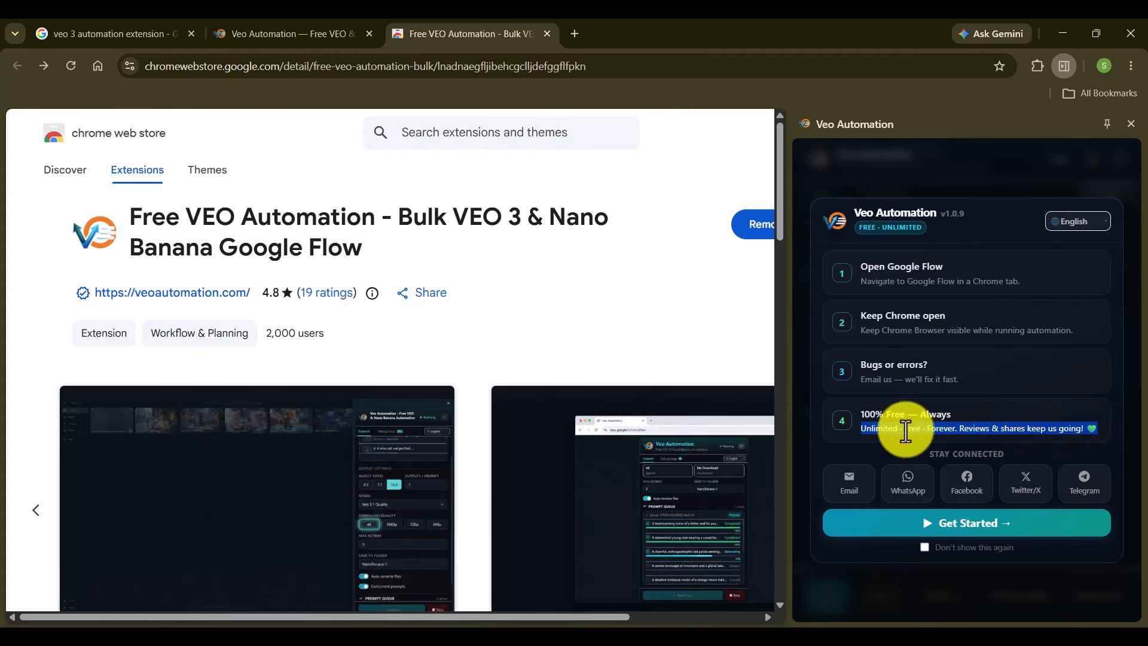
drag(860, 414, 1113, 436)
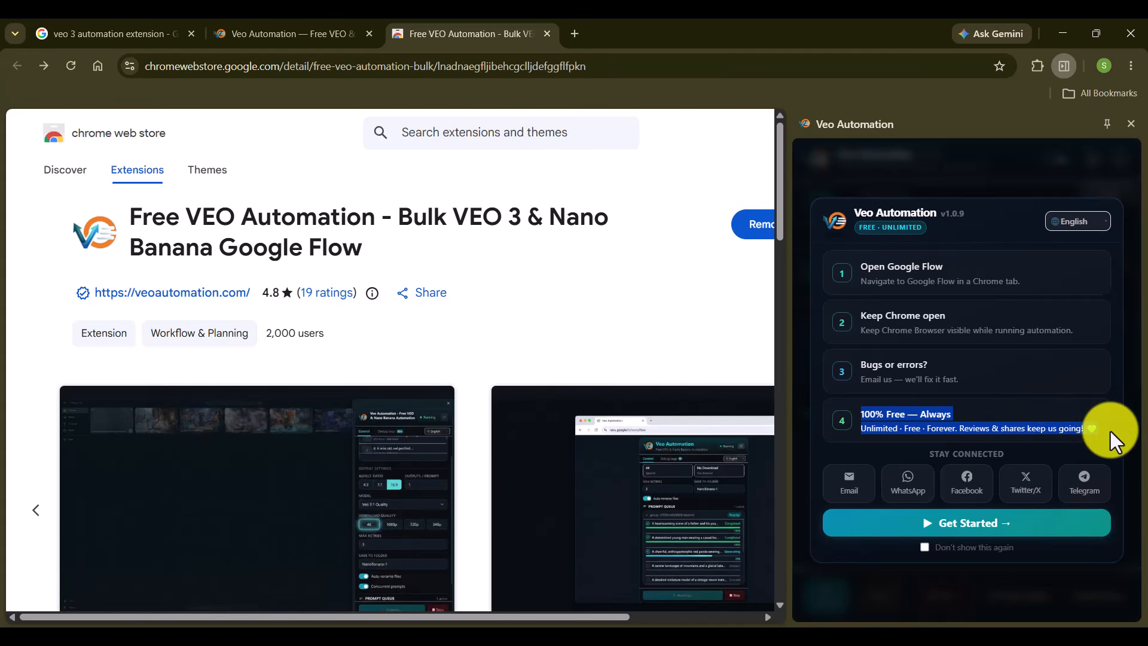
click(1111, 439)
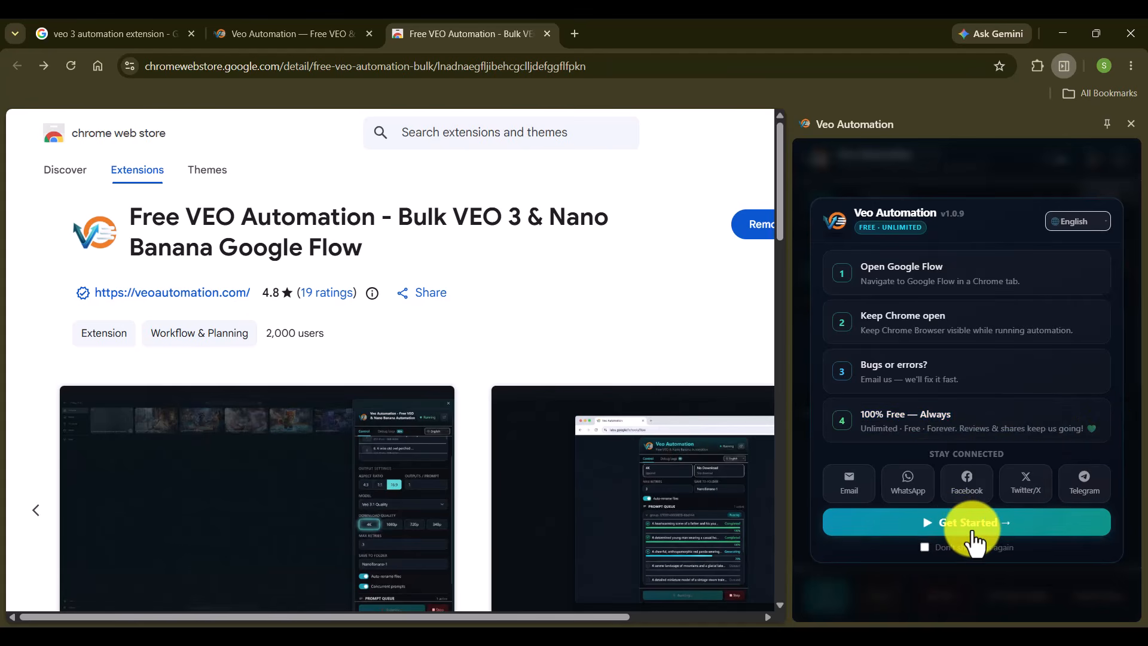
click(974, 526)
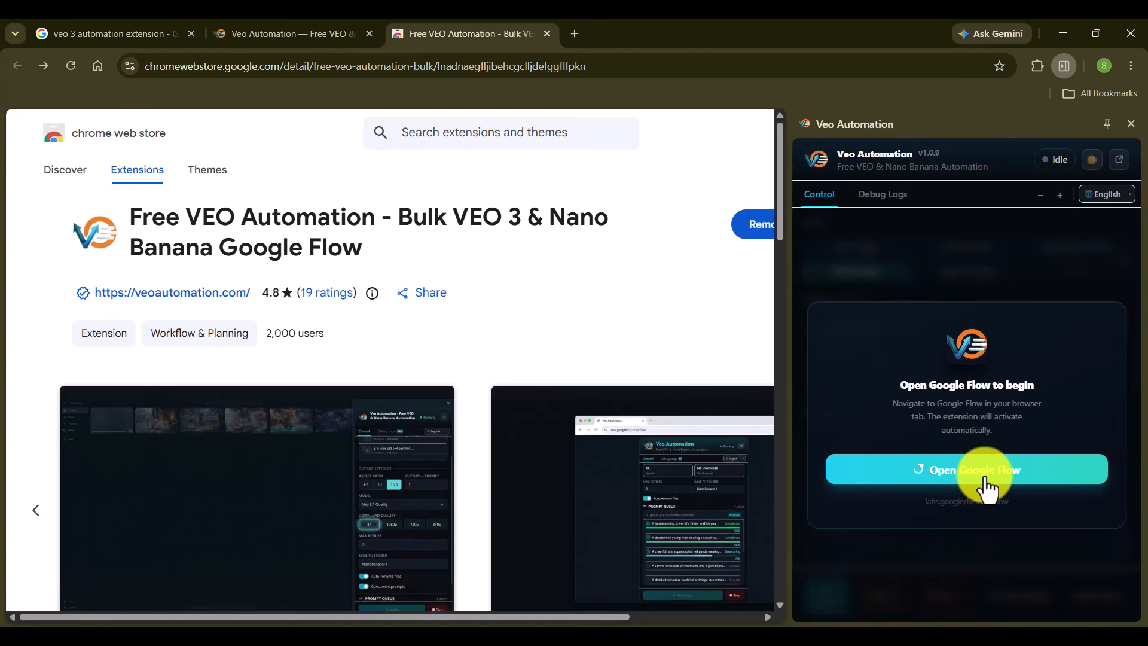
click(987, 488)
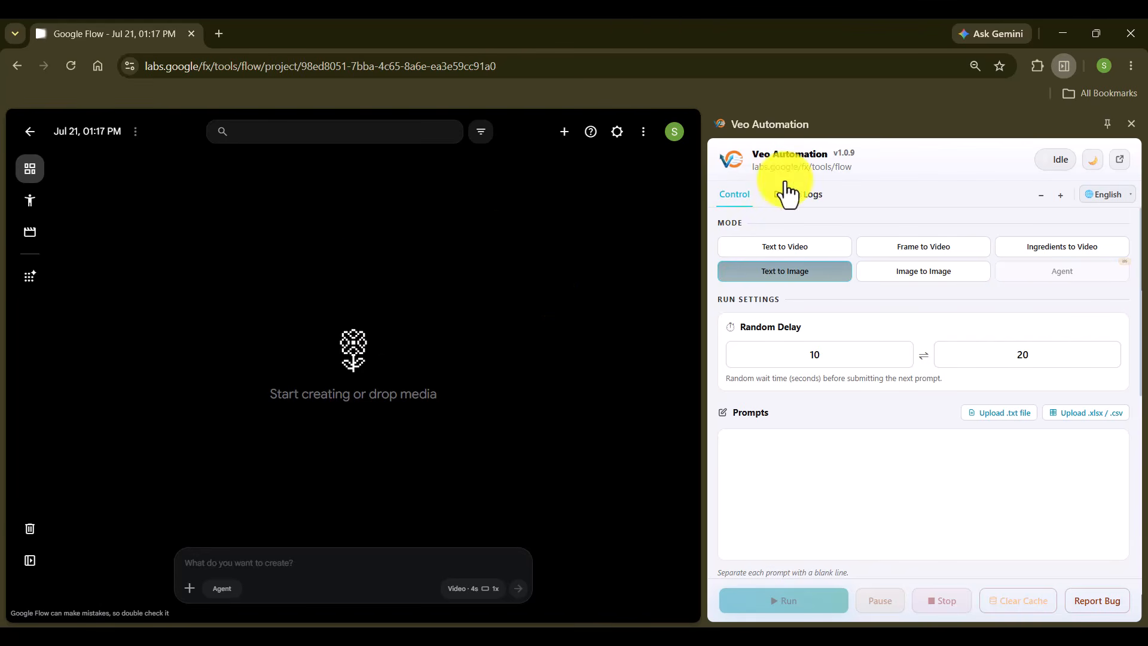
Widen the Veo Automation side panel beside the Google Flow project.
drag(701, 183, 647, 197)
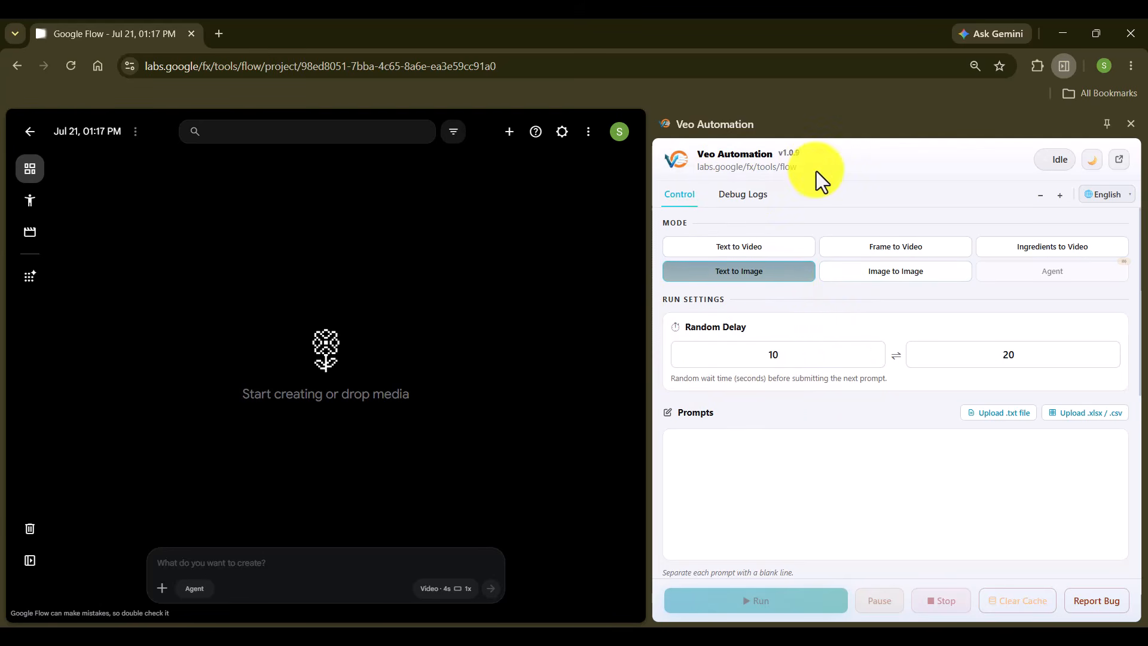
drag(695, 223, 663, 225)
click(665, 225)
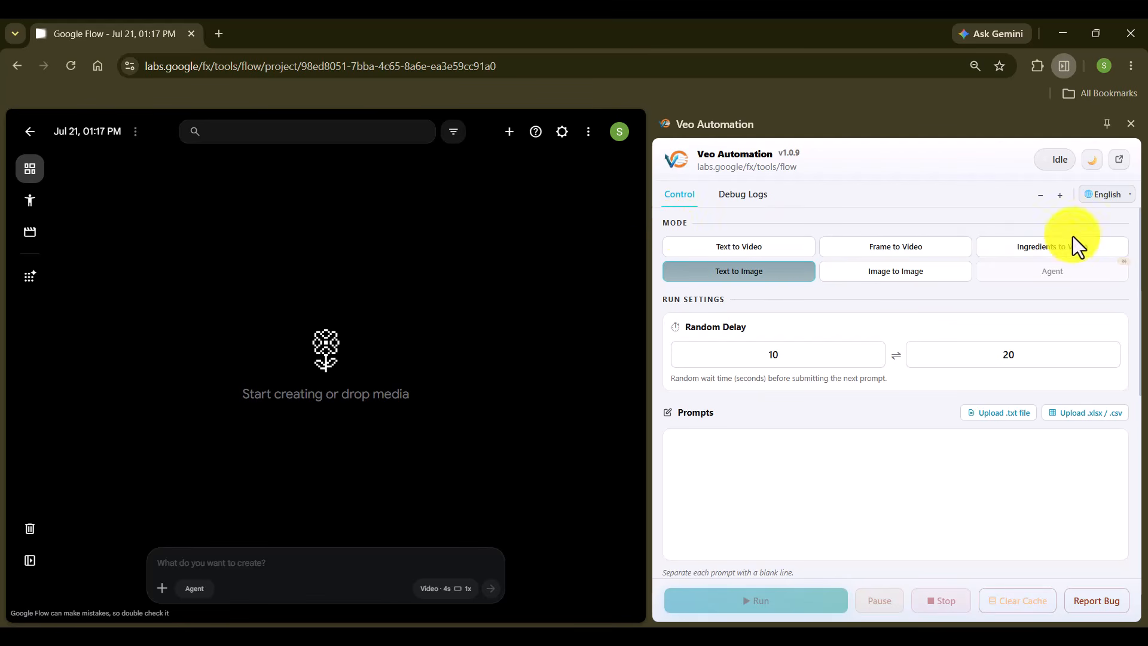
Look through the video, image and Agent modes of the Veo Automation panel, ending on Text to Image.
click(747, 254)
click(837, 252)
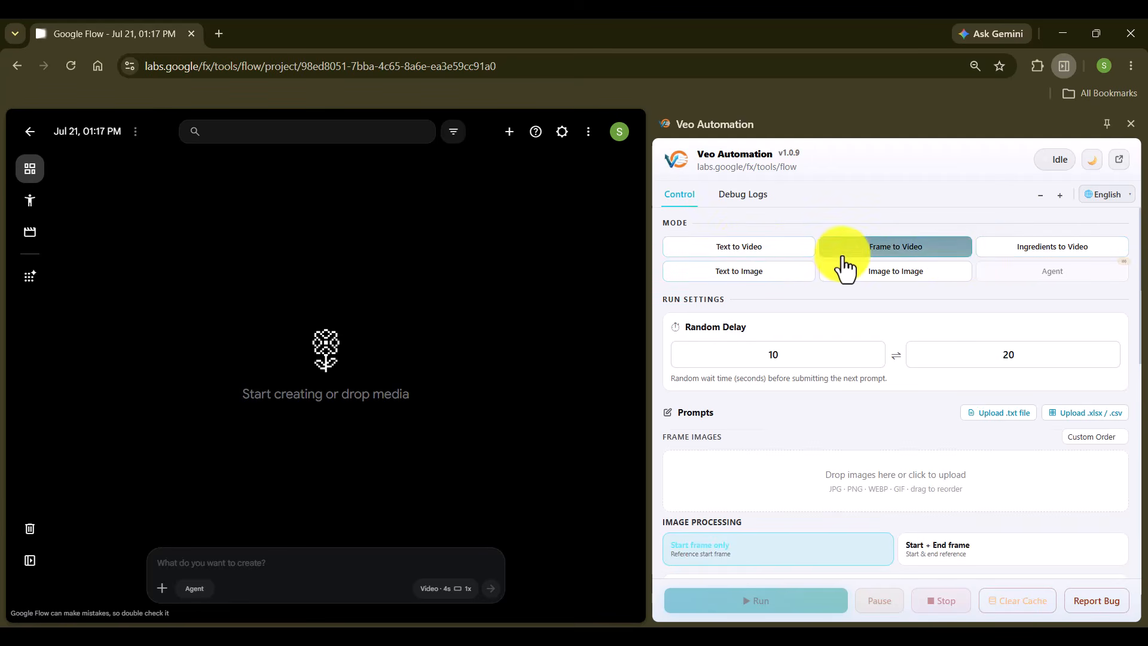
click(1020, 251)
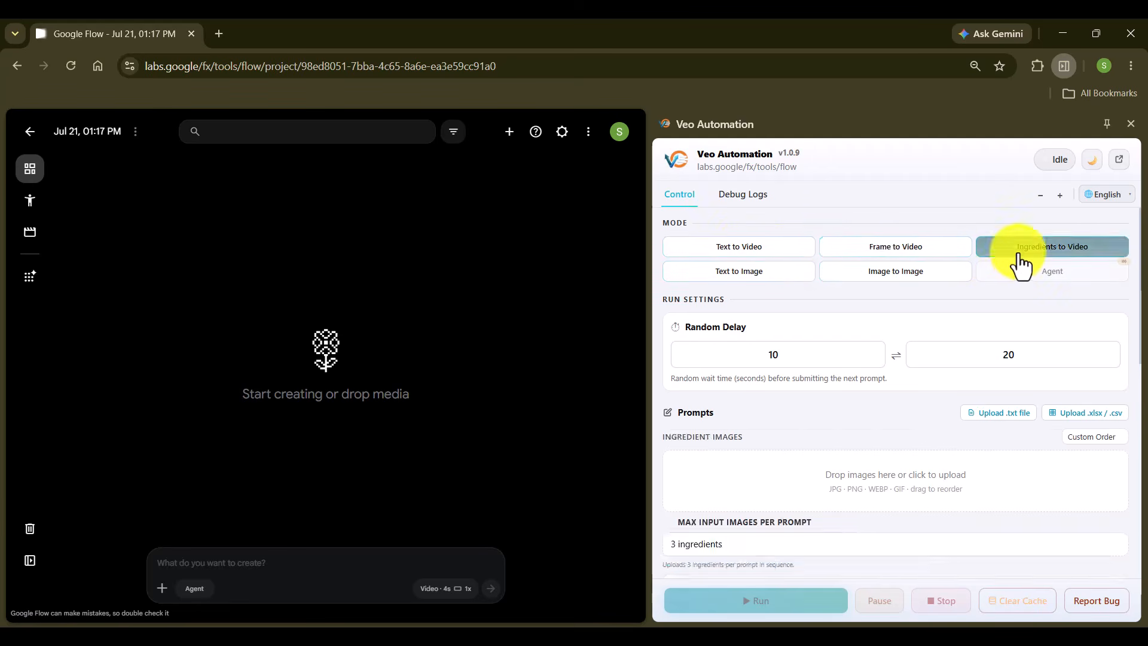
click(738, 275)
click(872, 278)
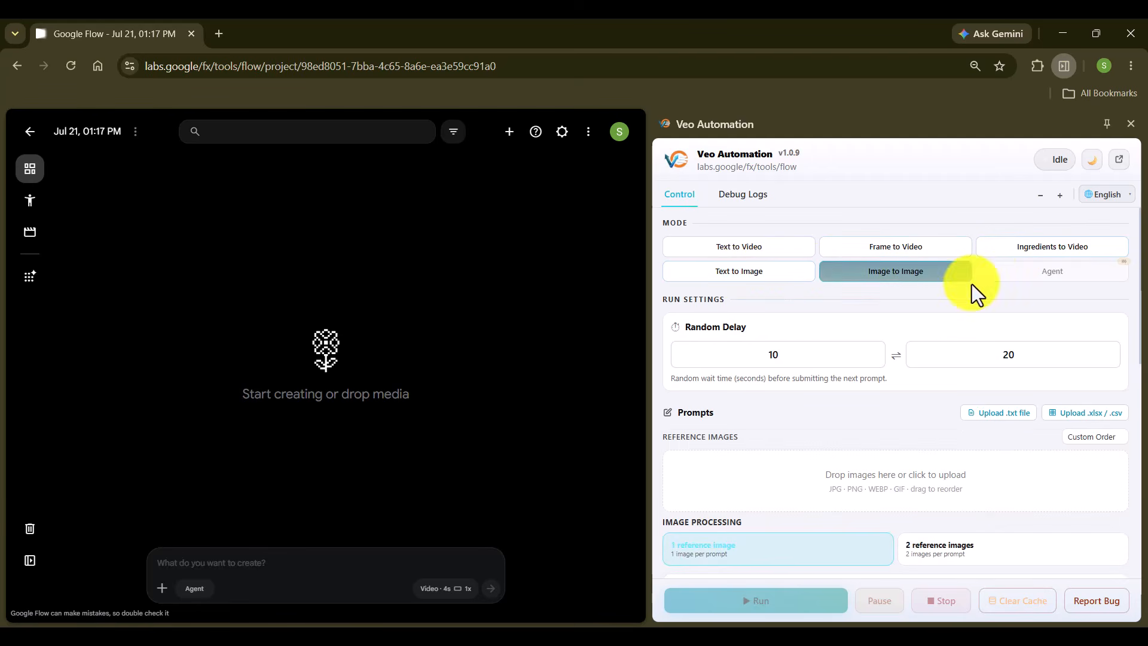
click(1018, 274)
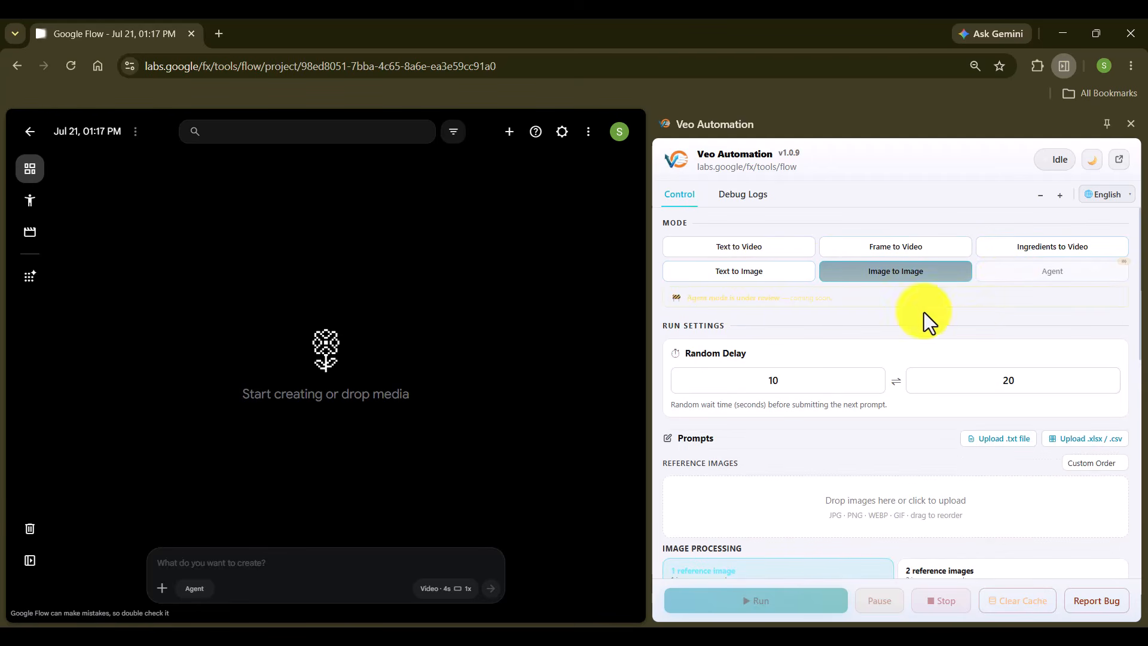
click(764, 277)
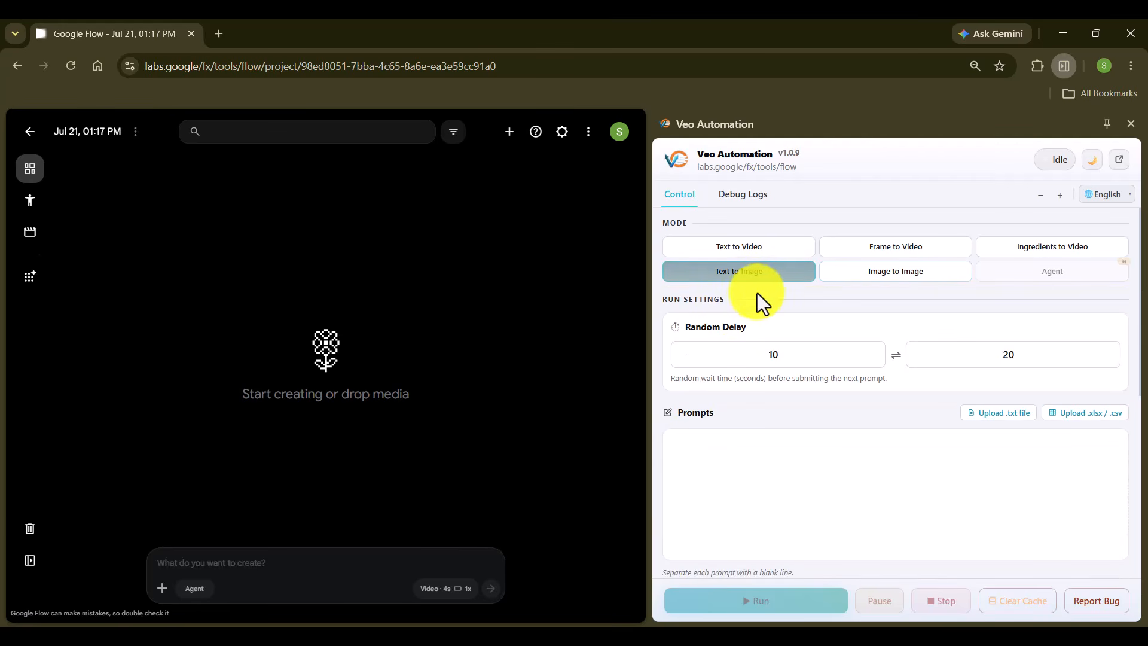
Set both random delay values to 5 seconds and read the note on separating prompts below the Prompts field.
drag(662, 304, 657, 332)
drag(715, 413, 660, 425)
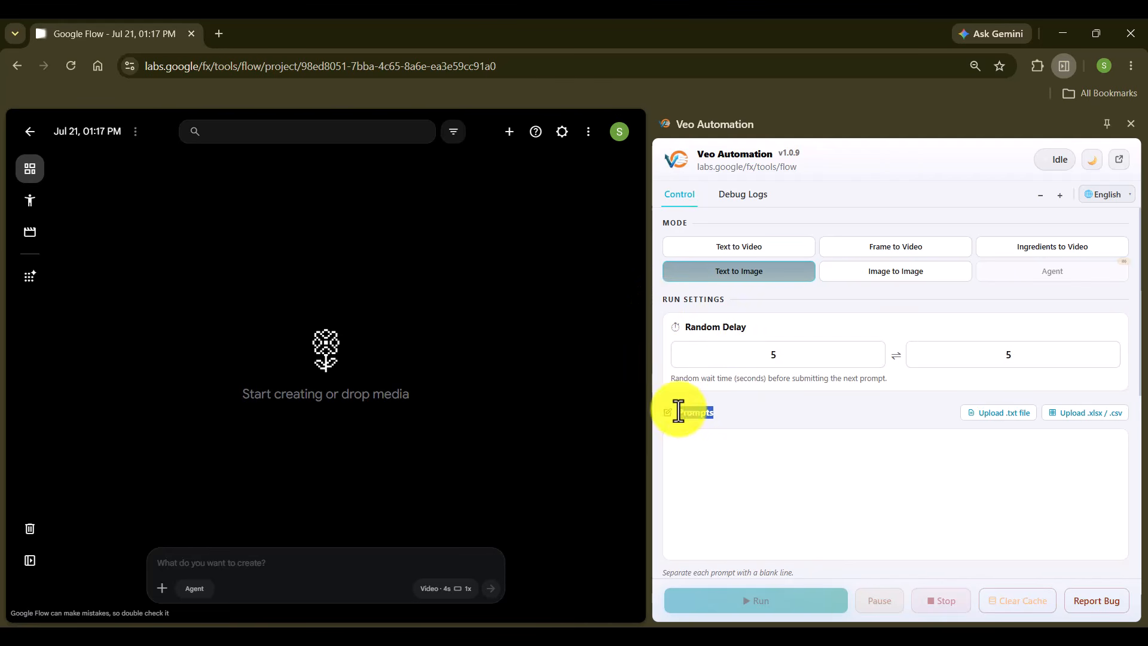
click(753, 466)
drag(1141, 405, 1131, 469)
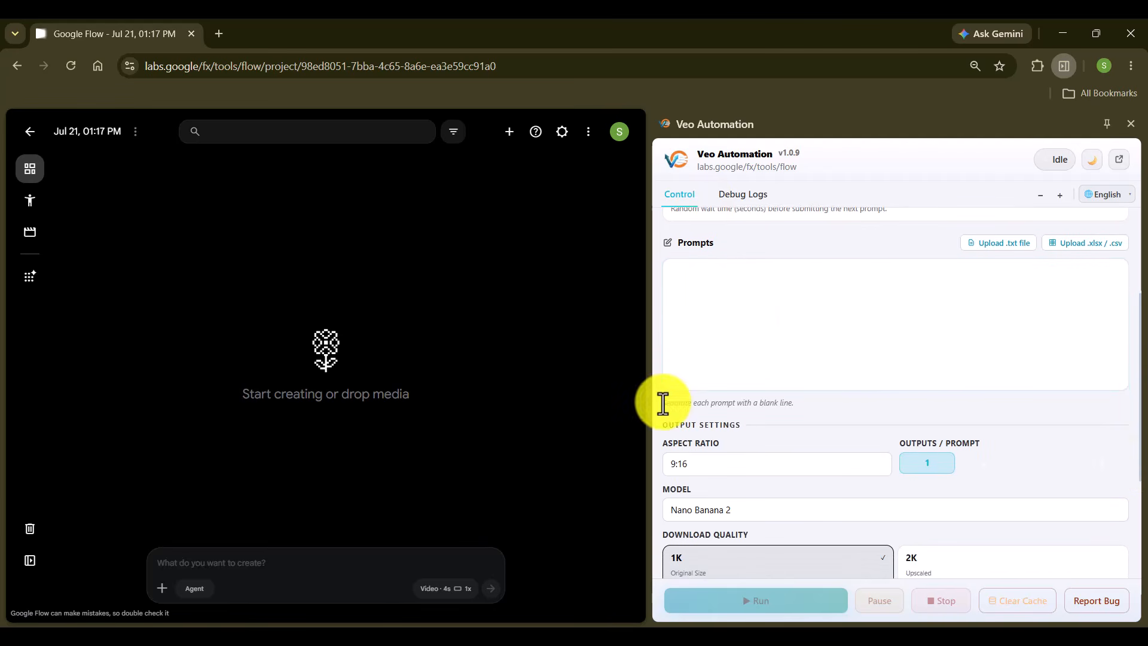
drag(664, 403, 802, 412)
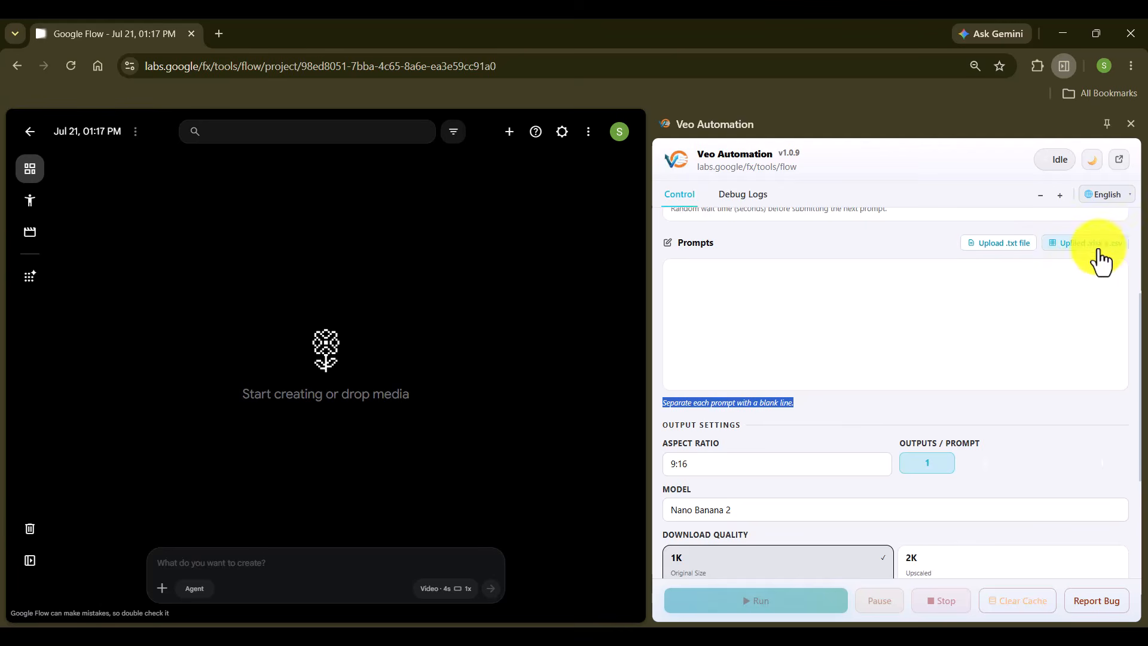
click(740, 406)
Set the output aspect ratio to 16:9.
click(701, 473)
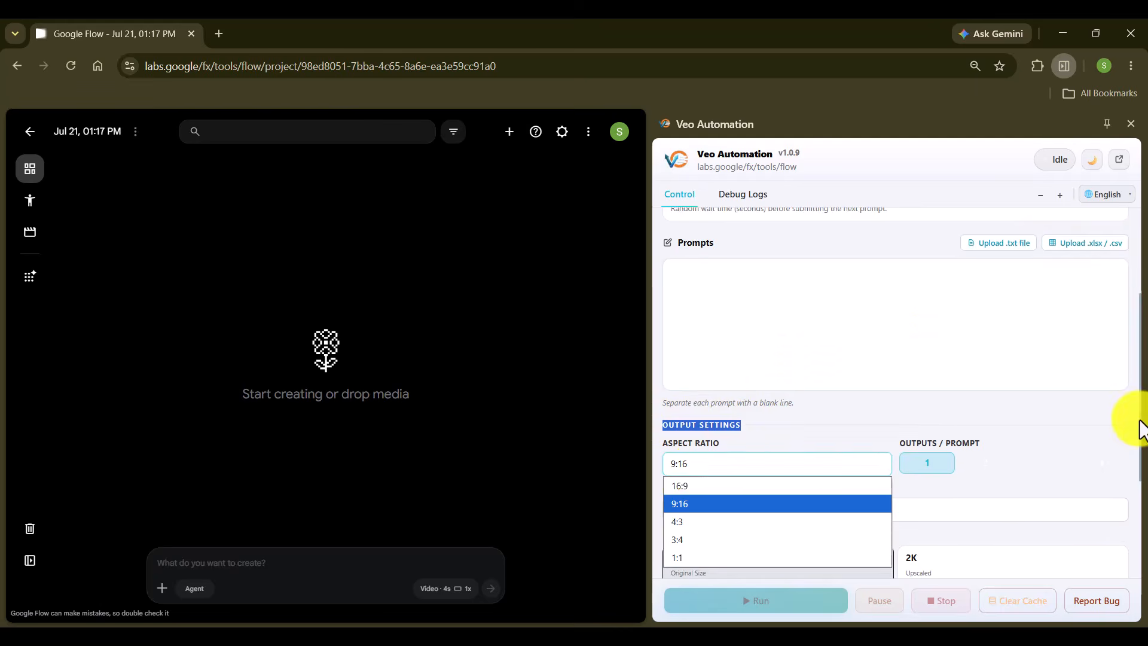
scroll(918, 402, down, 2)
click(769, 349)
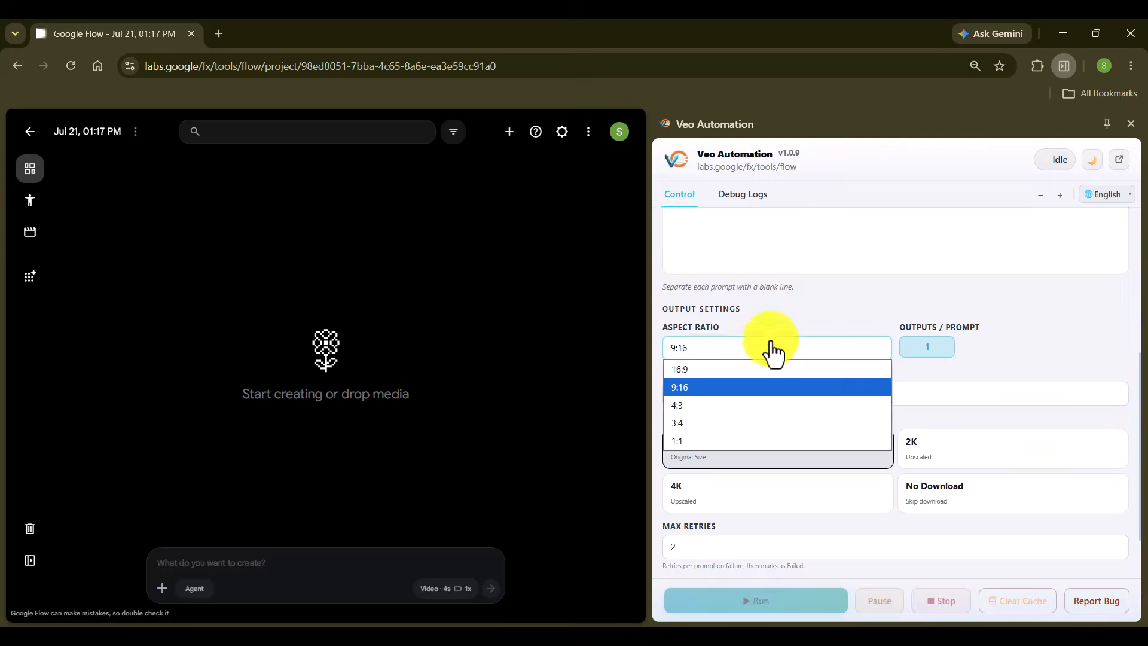
click(691, 369)
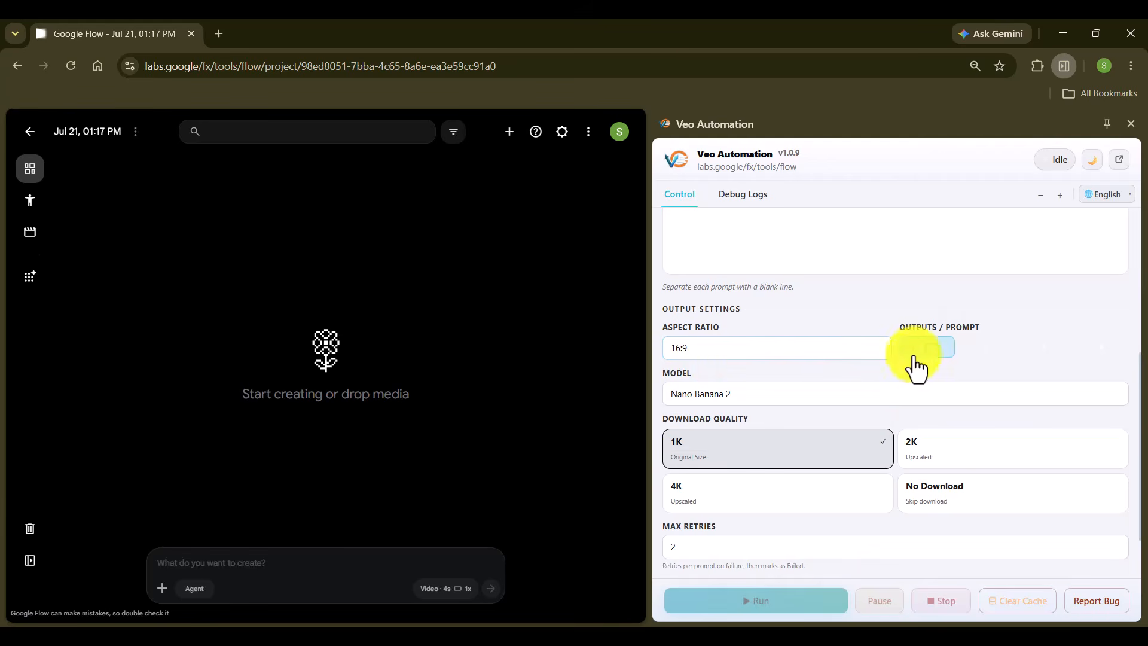
Review the model, download quality and remaining output settings, keeping Nano Banana 2 and 1K original size.
click(813, 395)
click(745, 435)
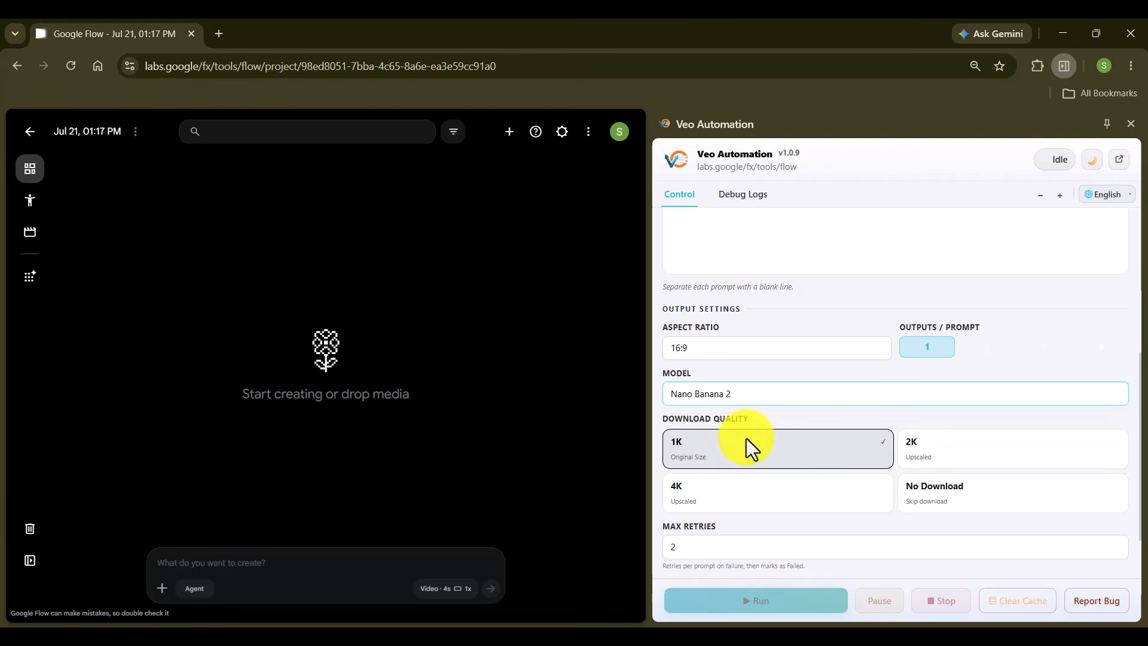
triple_click(770, 419)
drag(1139, 414, 1138, 472)
click(979, 387)
click(832, 421)
click(929, 421)
click(848, 392)
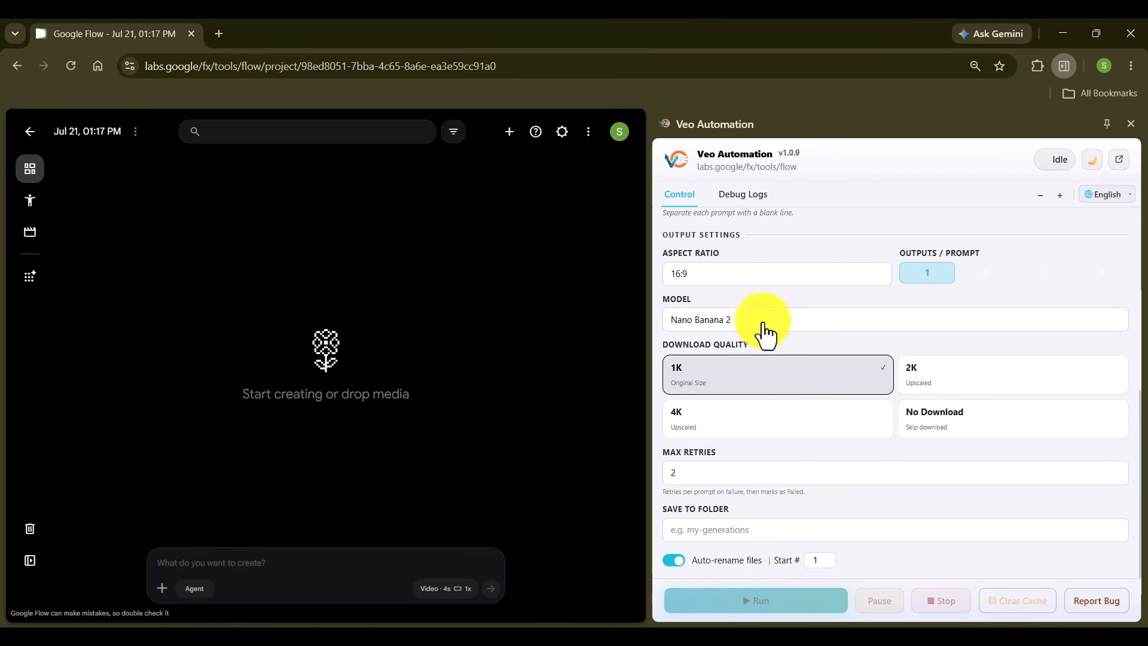
Look at the interface language choices, keep English, and try the colour theme switch of the Veo Automation panel.
drag(1138, 450, 1107, 230)
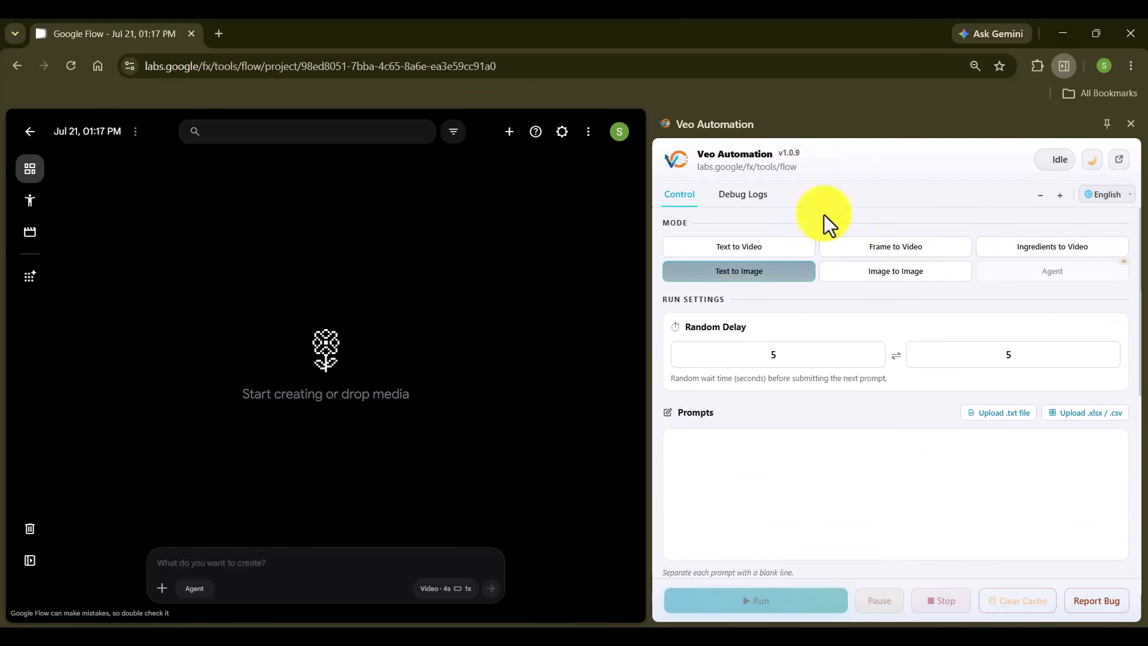
click(1107, 196)
click(1112, 214)
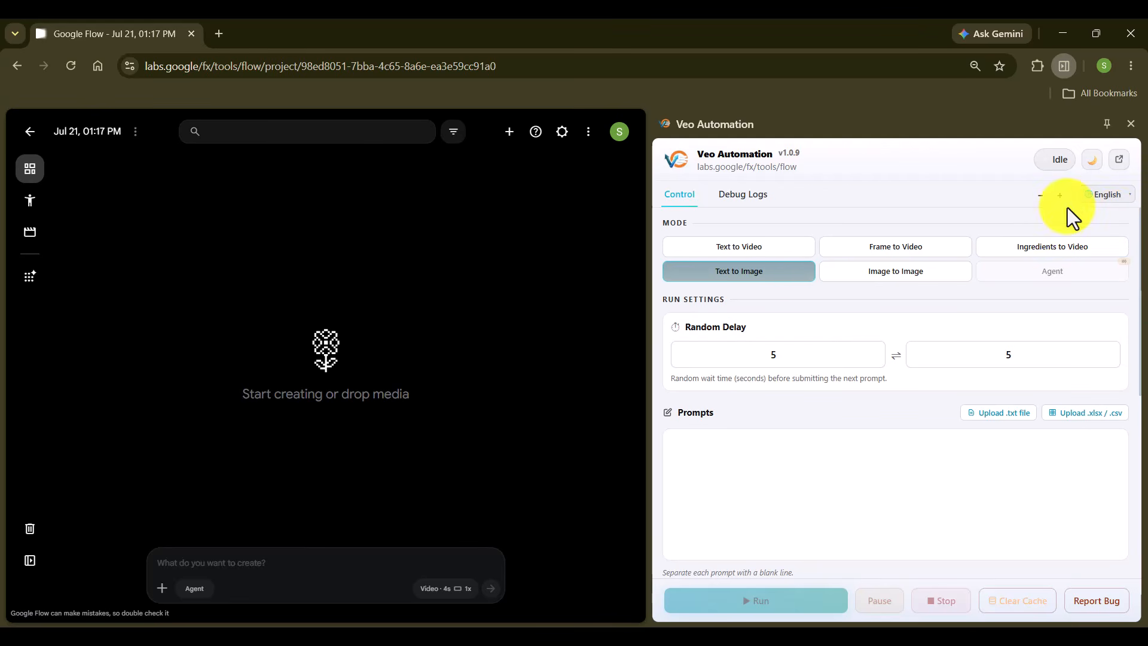
click(1096, 165)
click(1096, 164)
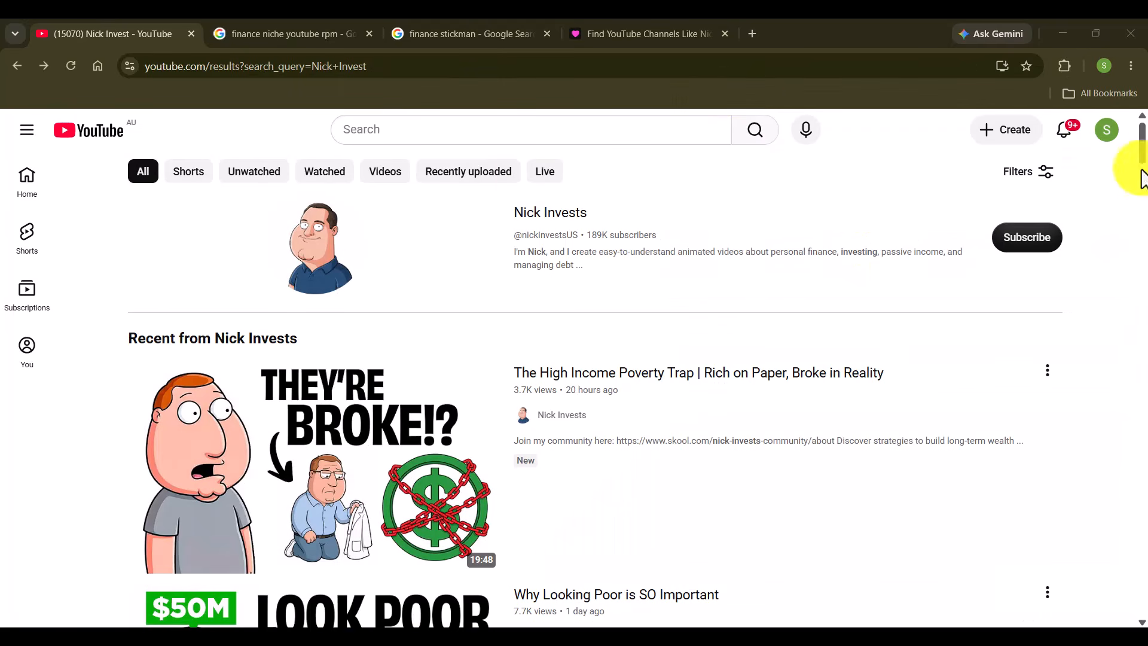
Examine the YouTube results for Nick Invest and the Google overview of finance niche RPM, including the factors that affect it.
scroll(1142, 193, down, 15)
scroll(1124, 296, down, 20)
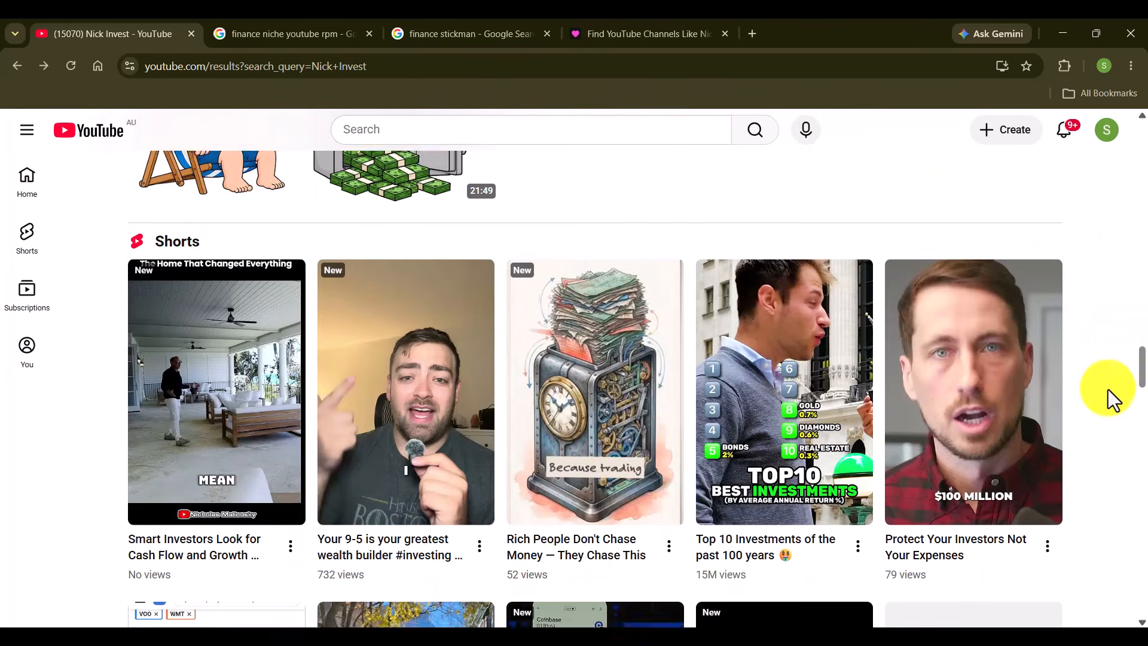
key(ctrl+Tab)
drag(226, 293, 494, 292)
click(329, 468)
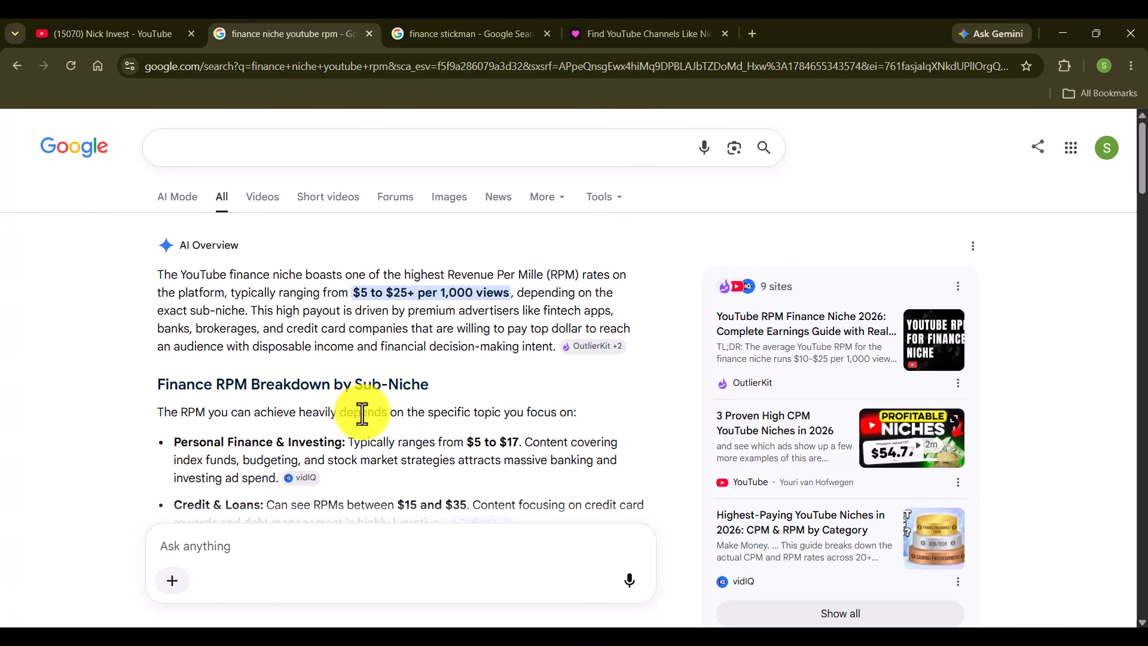
scroll(389, 383, down, 7)
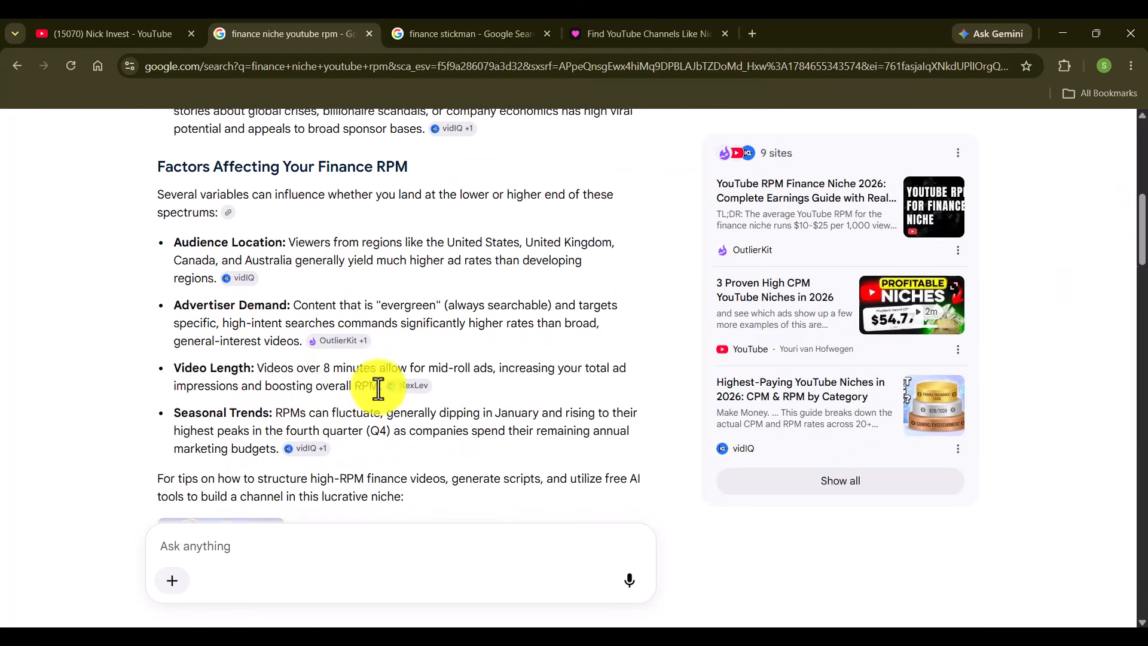
Browse the finance stickman results, the Channels Like page for Nick Invests, and the stickman thumbnail prompts in ChatGPT.
click(472, 33)
drag(1141, 174, 1134, 113)
click(618, 31)
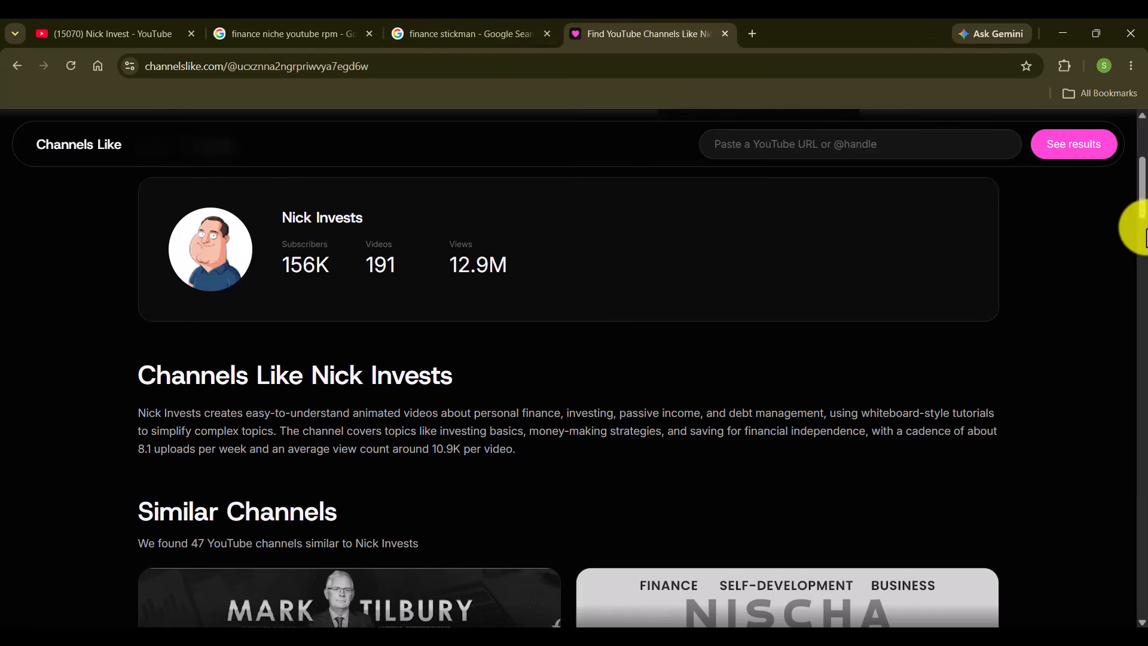
scroll(1139, 230, down, 5)
drag(1143, 233, 1141, 467)
mouse_move(1139, 417)
mouse_down()
mouse_move(1136, 442)
mouse_move(1141, 418)
mouse_up()
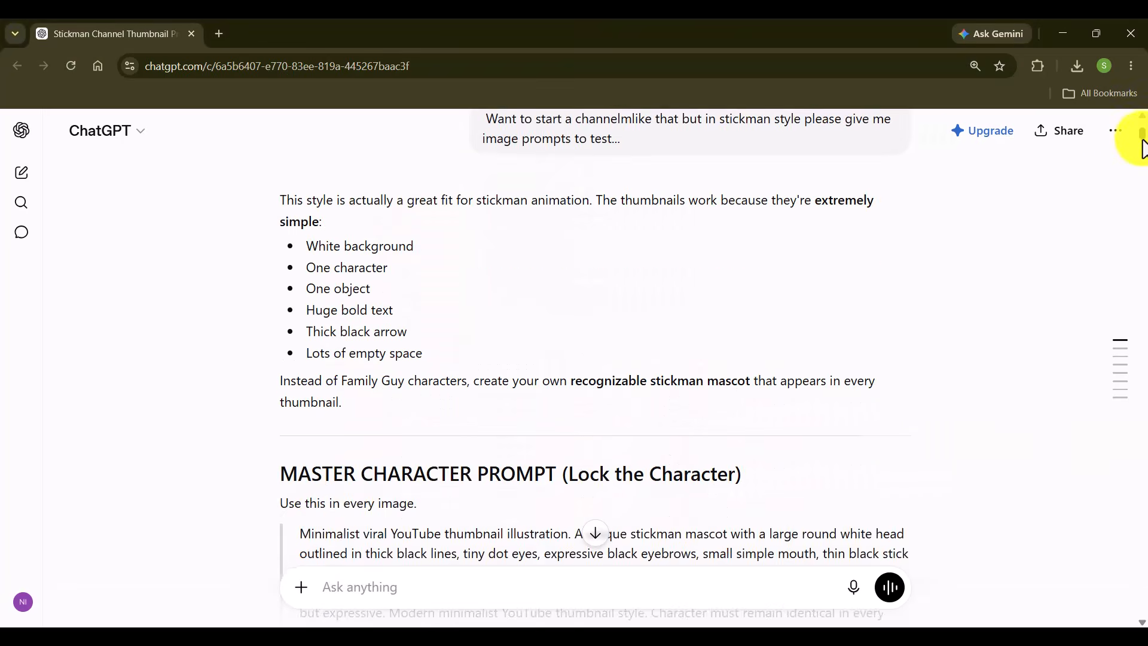
drag(1143, 149, 1140, 589)
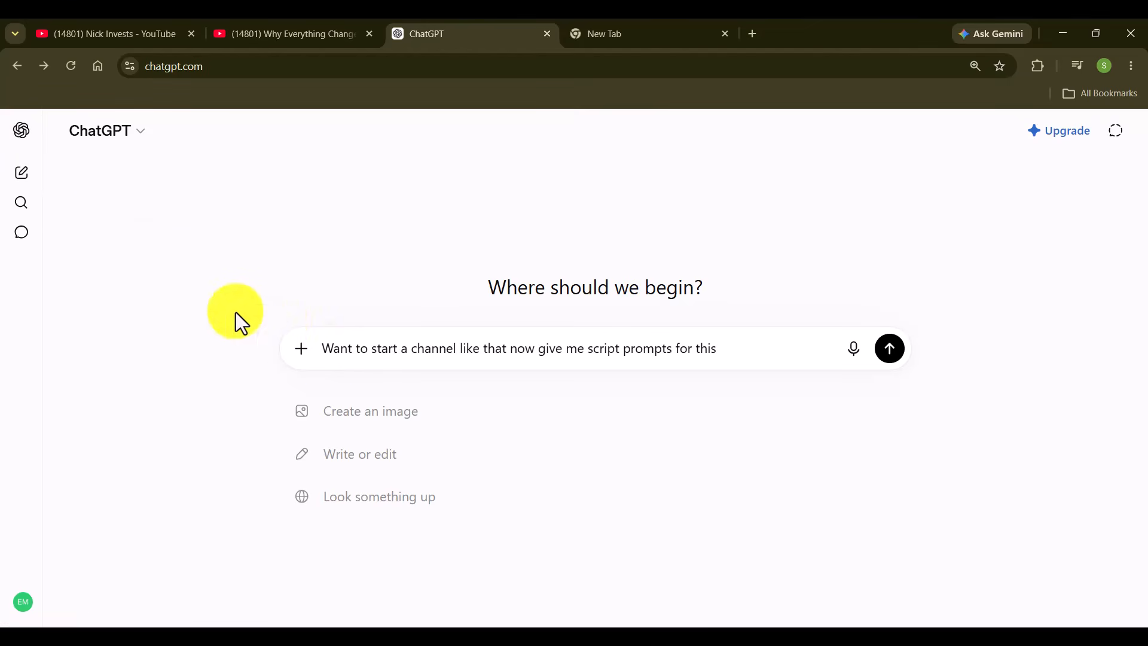
Browse the popular videos of the Nick Invests channel and attach a screenshot of their thumbnails to the ChatGPT script request.
click(105, 33)
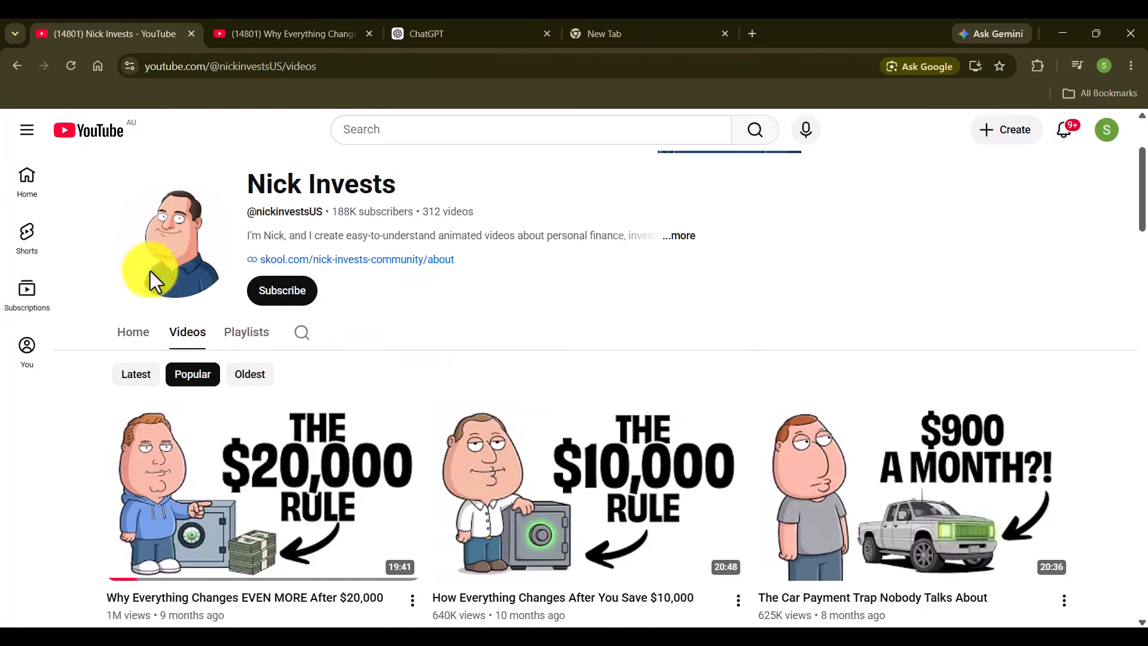
drag(1140, 213, 1137, 365)
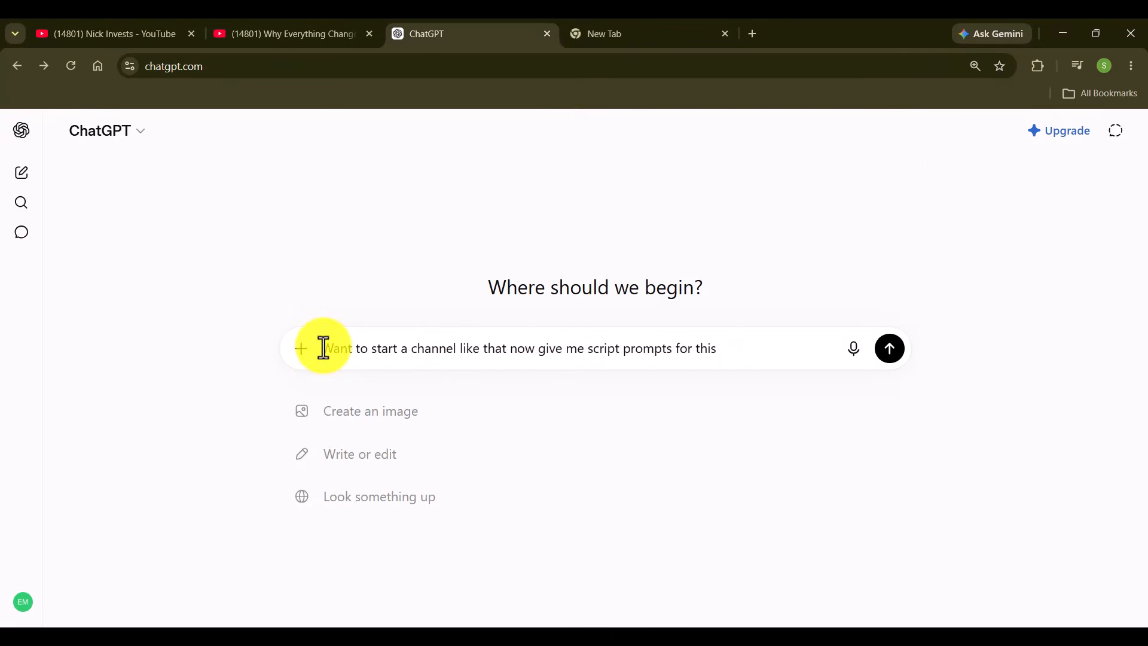
key(ctrl+v)
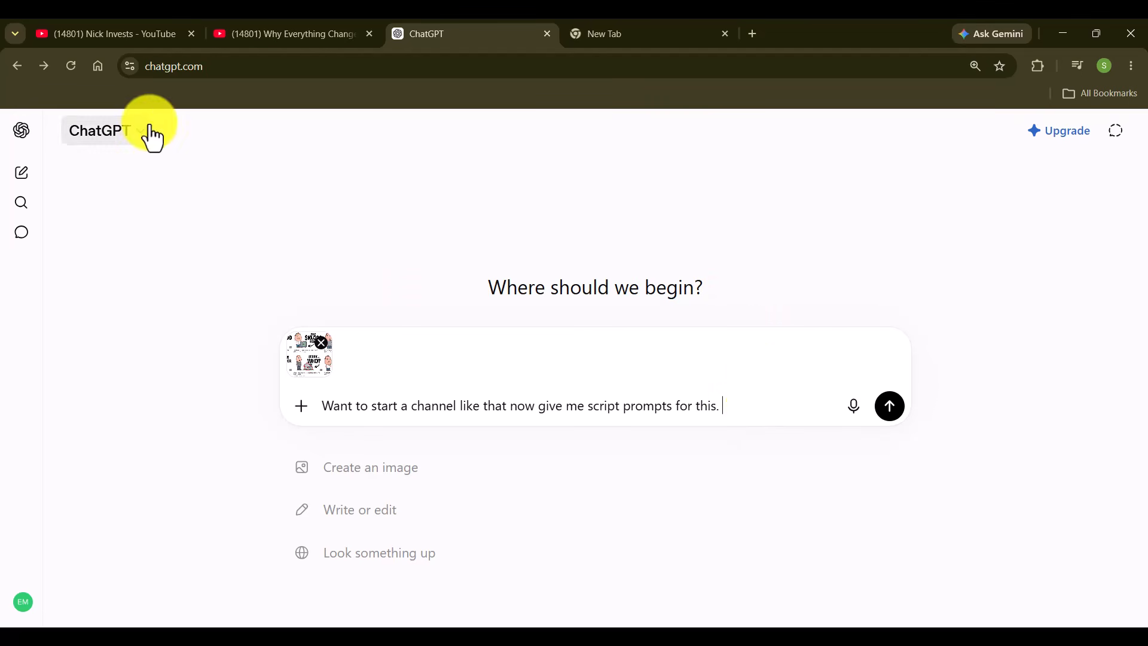
Open the Nick Invests video "Why Everything Changes EVEN MORE After $20,000" on YouTube and show its transcript.
click(116, 27)
drag(1143, 308, 1144, 185)
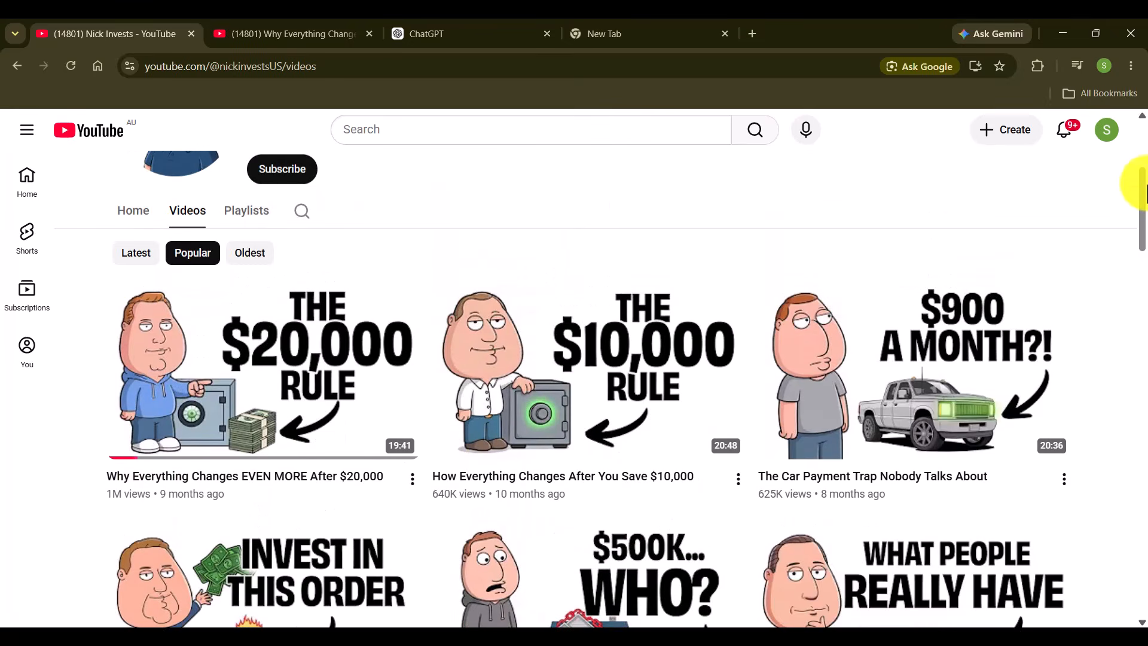
right_click(227, 332)
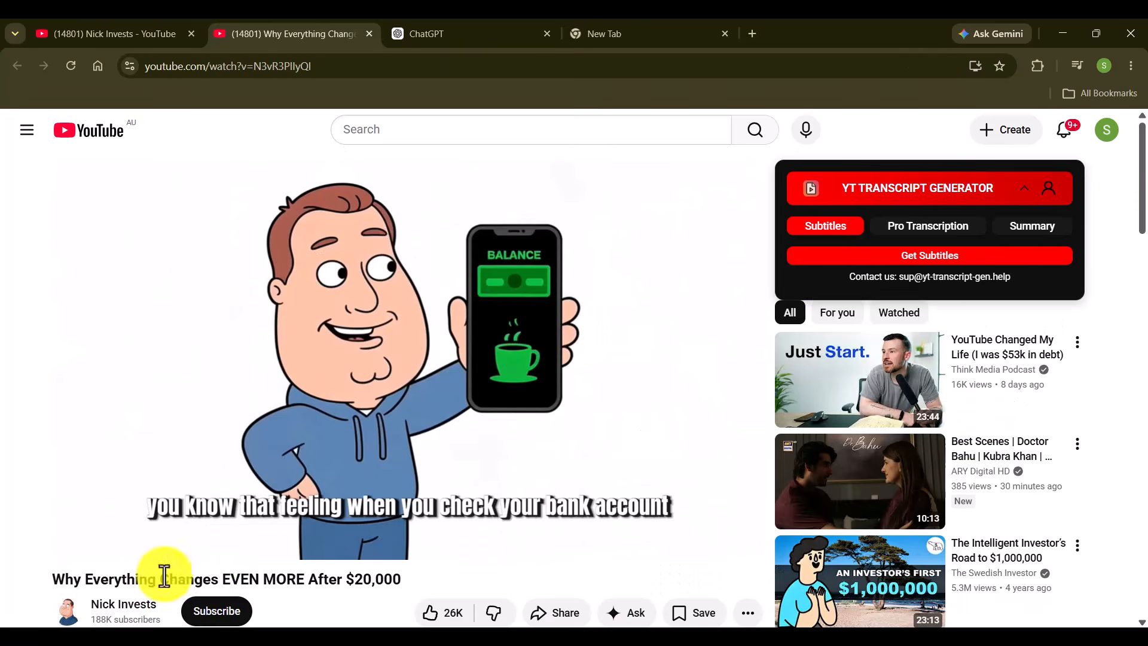
drag(1147, 212, 1143, 251)
click(95, 521)
drag(1144, 190, 1145, 235)
click(122, 392)
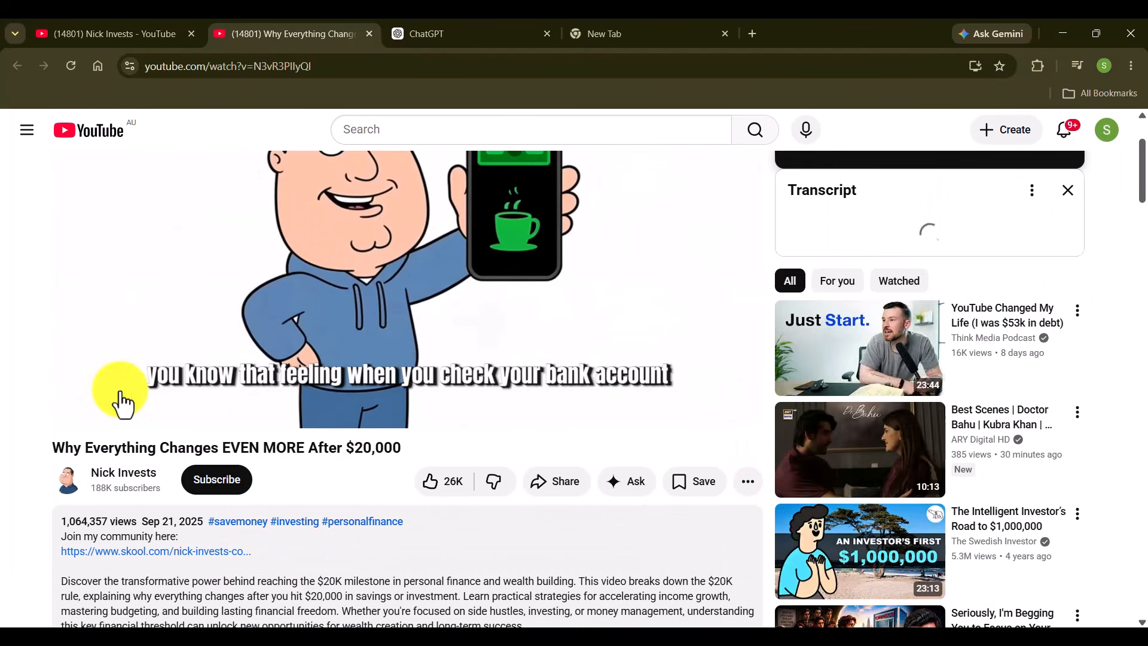
Copy the video's transcript, add it to the ChatGPT request after "Sample script:", and send the request.
click(1032, 190)
click(947, 195)
drag(828, 261, 969, 580)
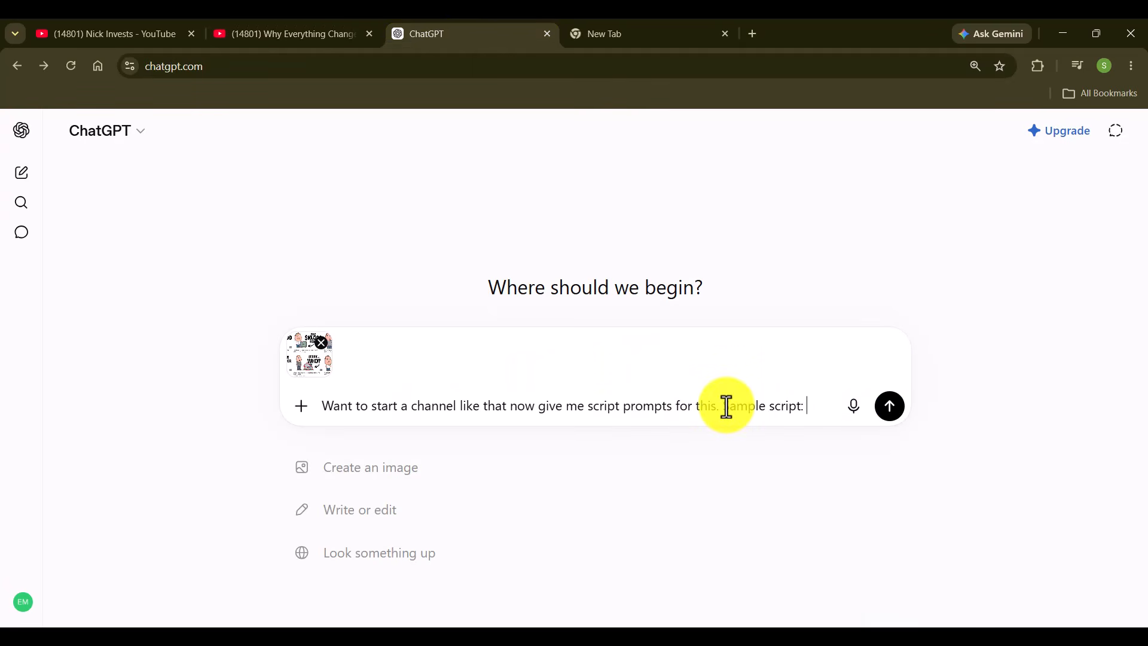
key(ctrl+v)
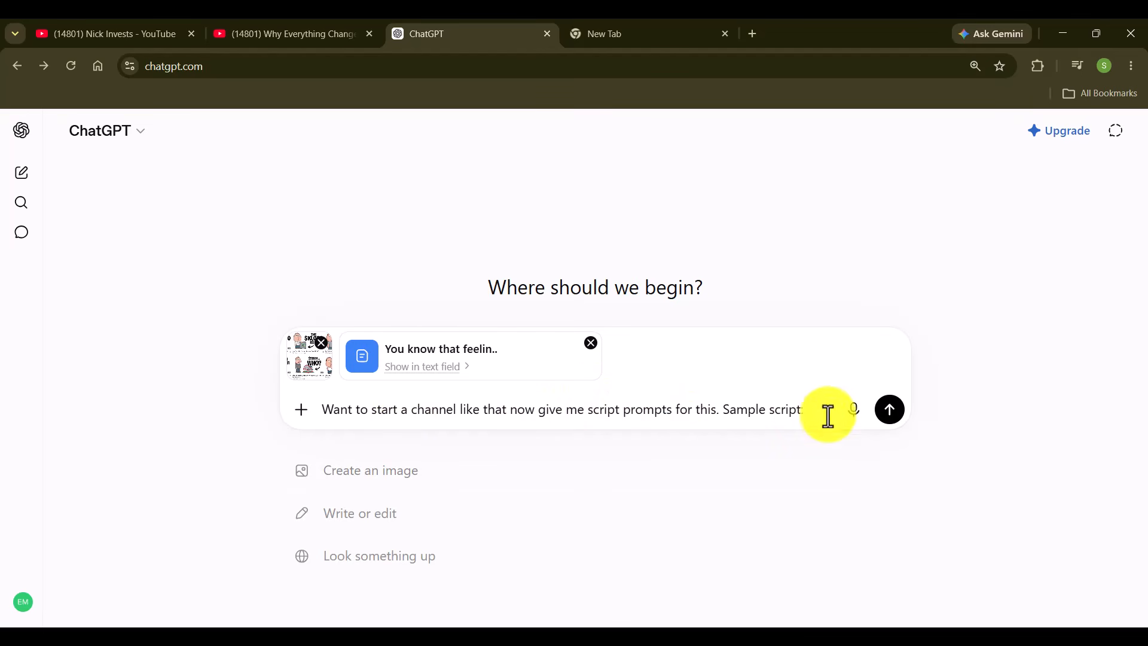
click(891, 411)
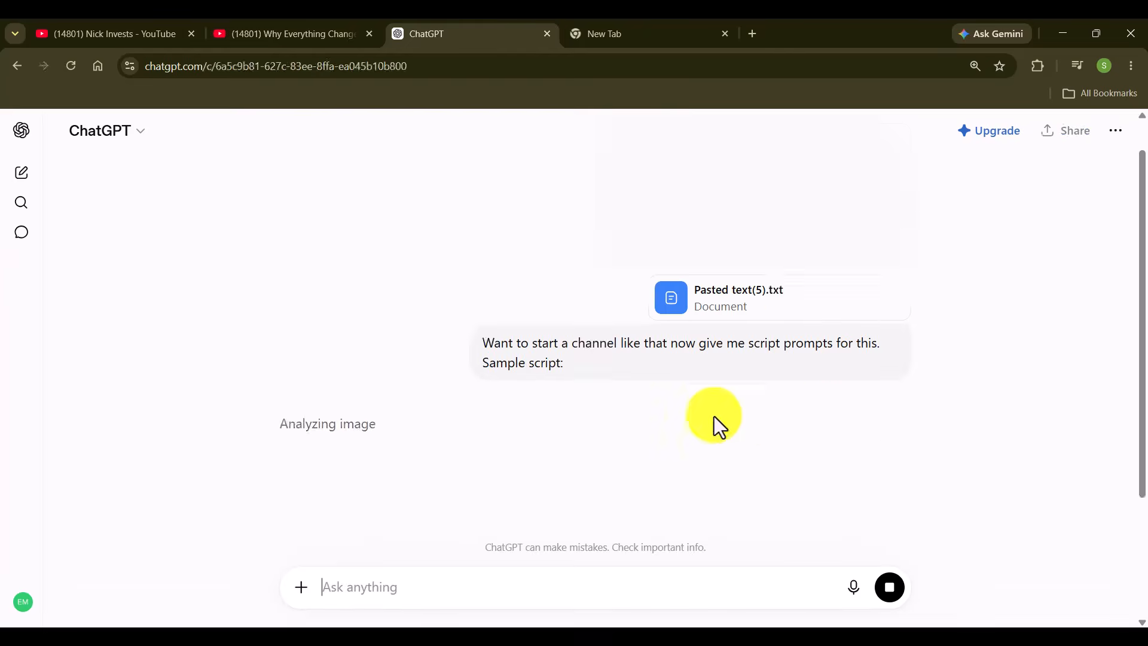
Examine the script, title generator and ending prompts in the ChatGPT conversation, and the topic line of the script request.
drag(526, 433, 569, 432)
scroll(570, 418, down, 9)
scroll(397, 313, down, 6)
scroll(454, 340, down, 20)
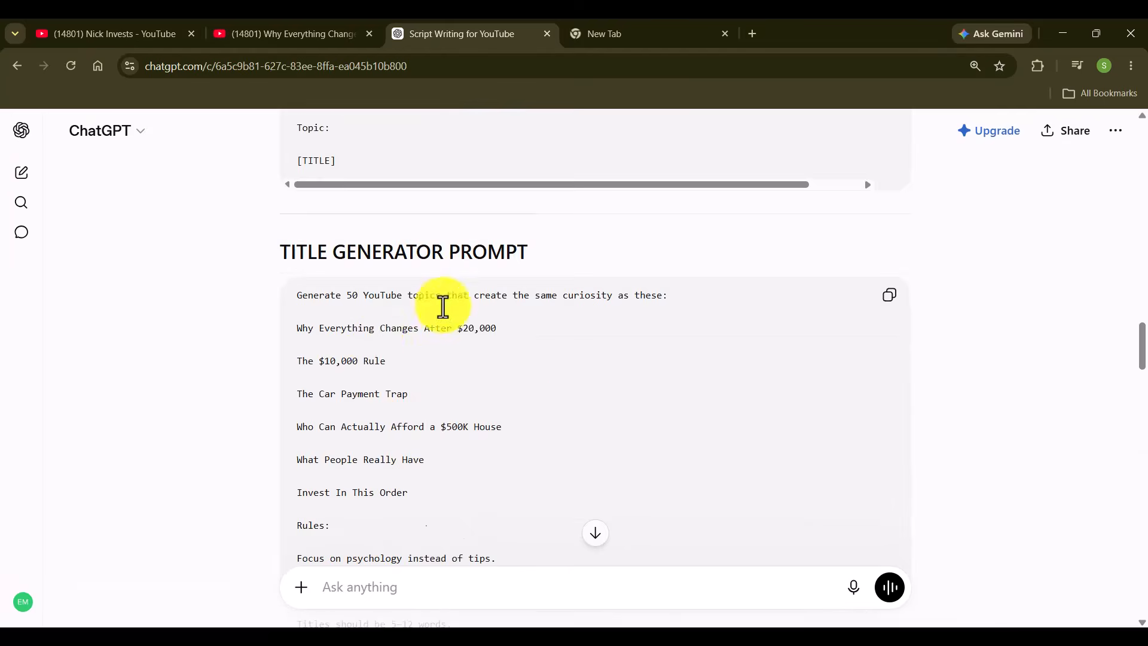
scroll(360, 471, down, 20)
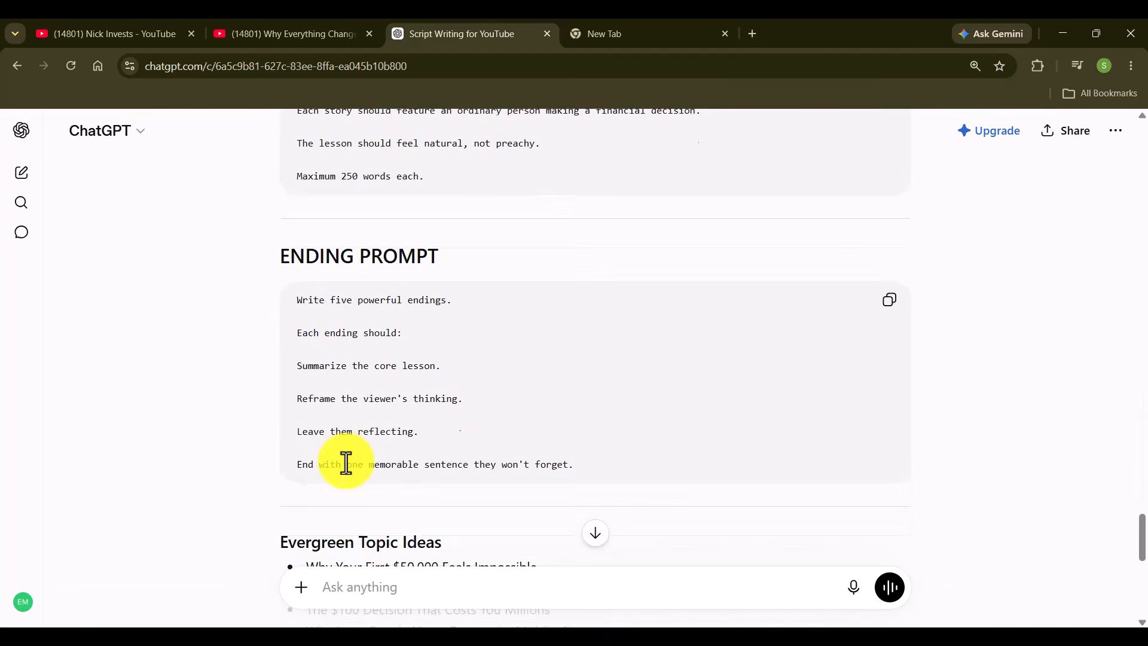
scroll(373, 288, up, 3)
scroll(447, 461, down, 3)
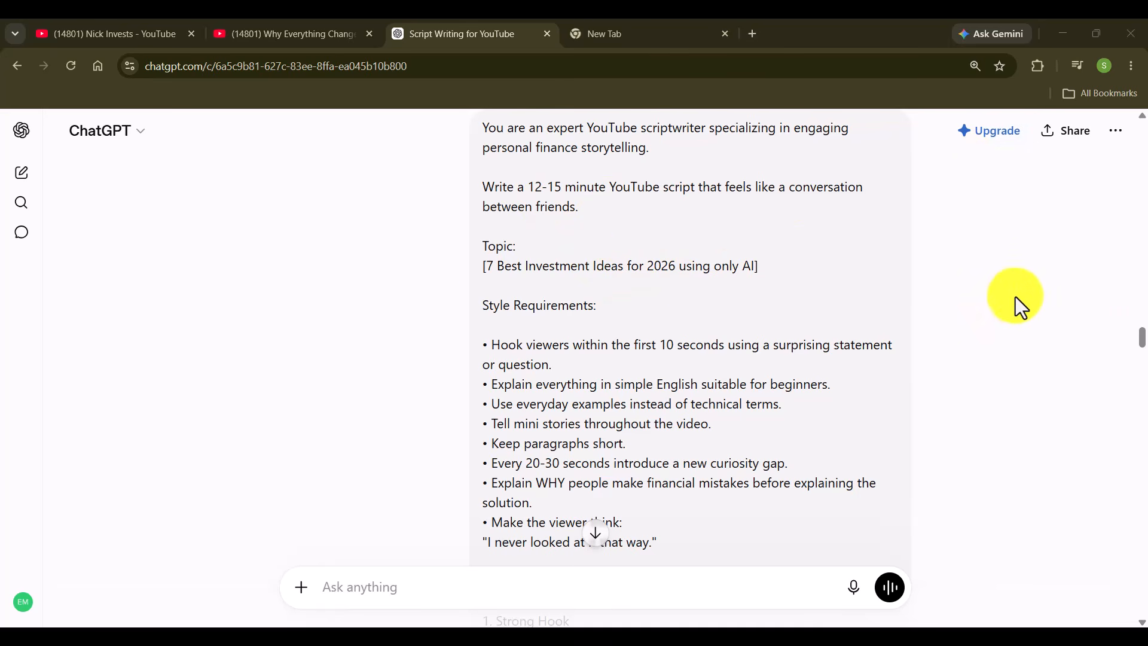
drag(483, 271, 733, 269)
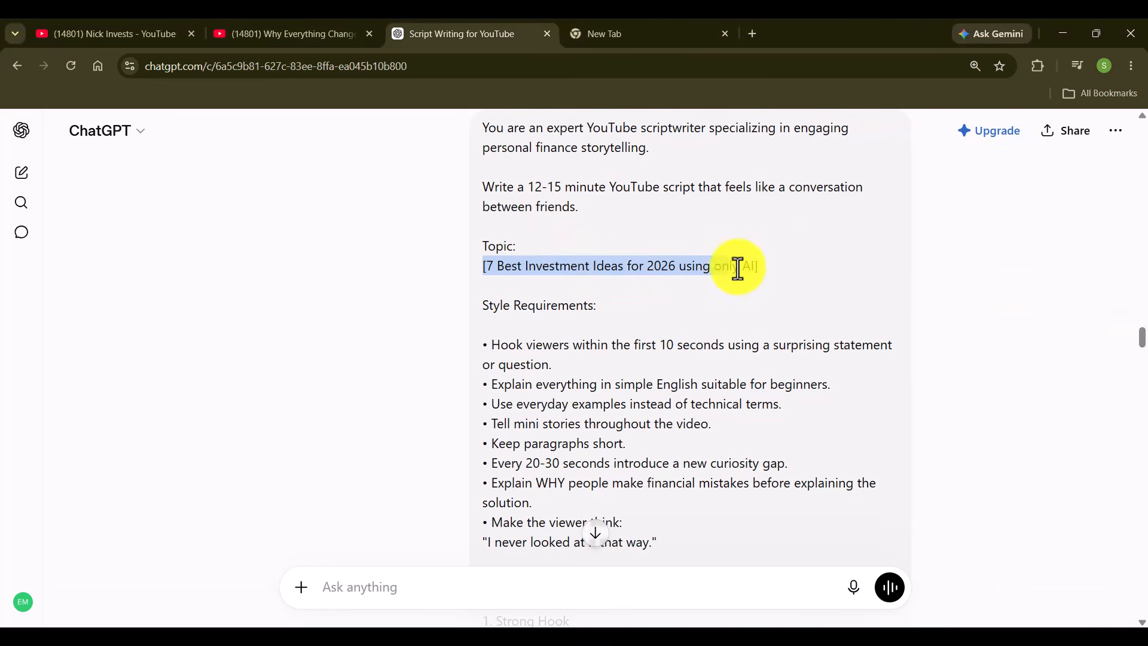
Skim the ChatGPT conversation to its end and check the generated stickman images and Veo Automation session summary in Google Flow.
click(789, 365)
drag(1143, 344, 1094, 626)
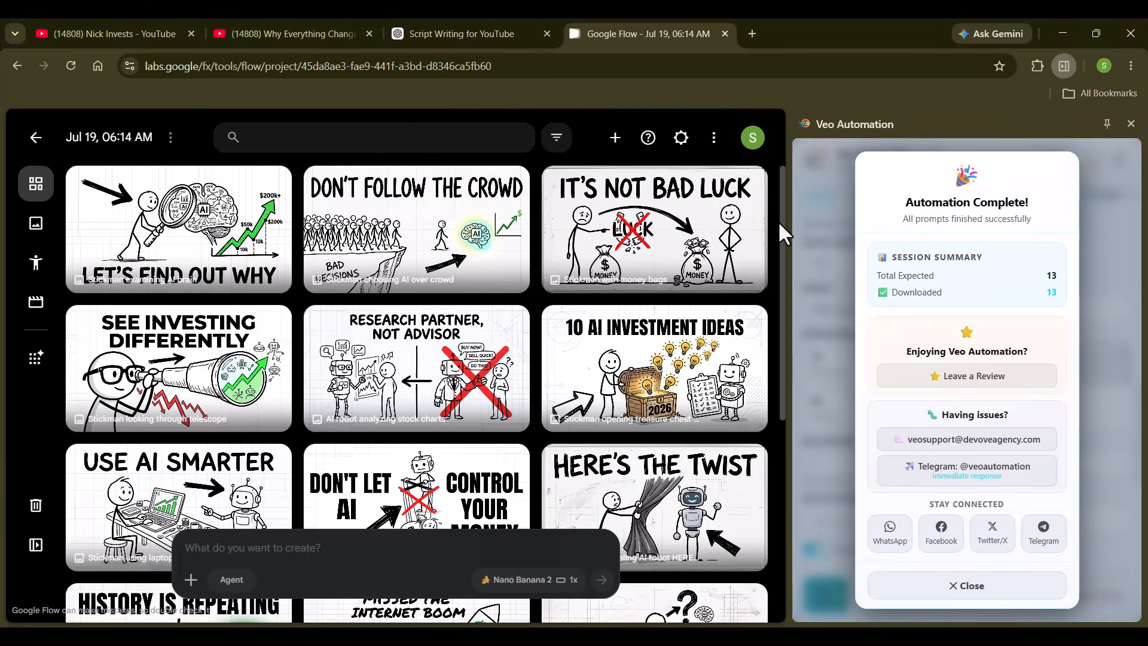
drag(785, 242, 1036, 214)
click(1036, 215)
drag(783, 298, 800, 254)
drag(875, 295, 945, 297)
click(945, 296)
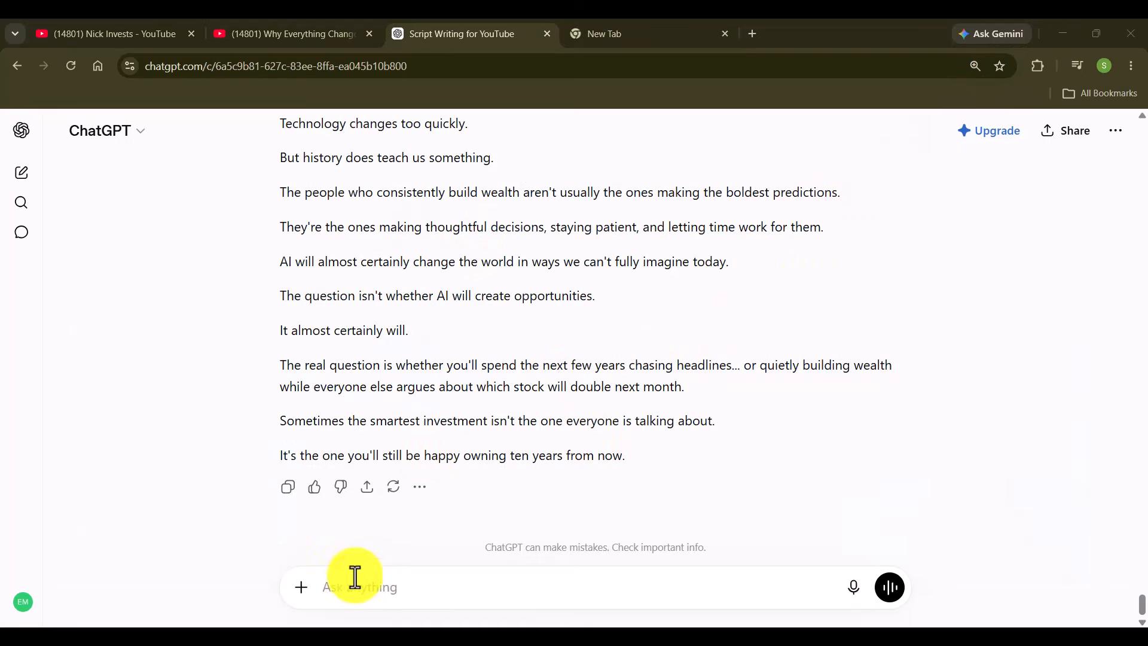
Send ChatGPT the script intro with "generate prompts for these scene." and the whiteboard stickman rocket style description with "MISSEd THE OPPORTUNITY" typography.
key(ctrl+v)
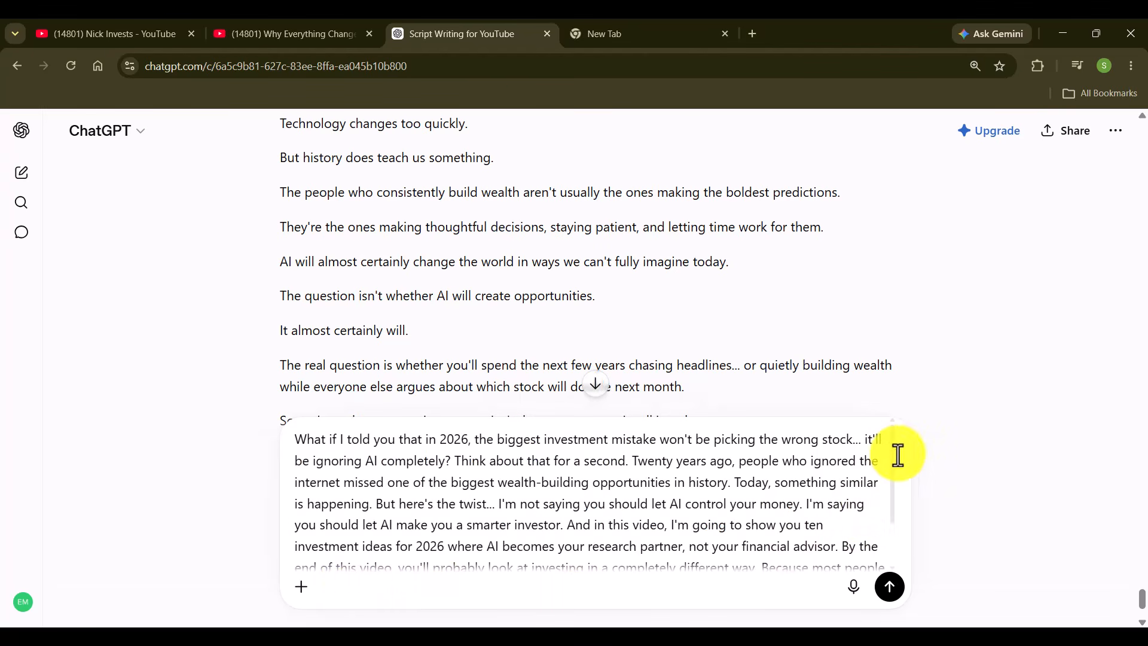
drag(895, 463, 800, 561)
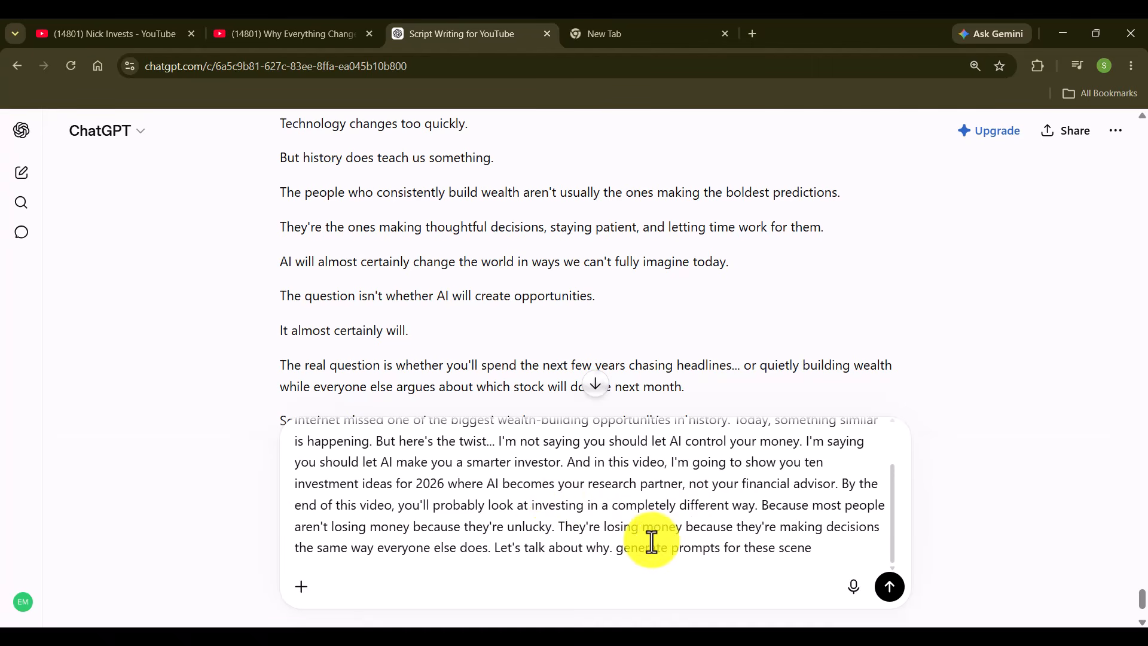
click(493, 550)
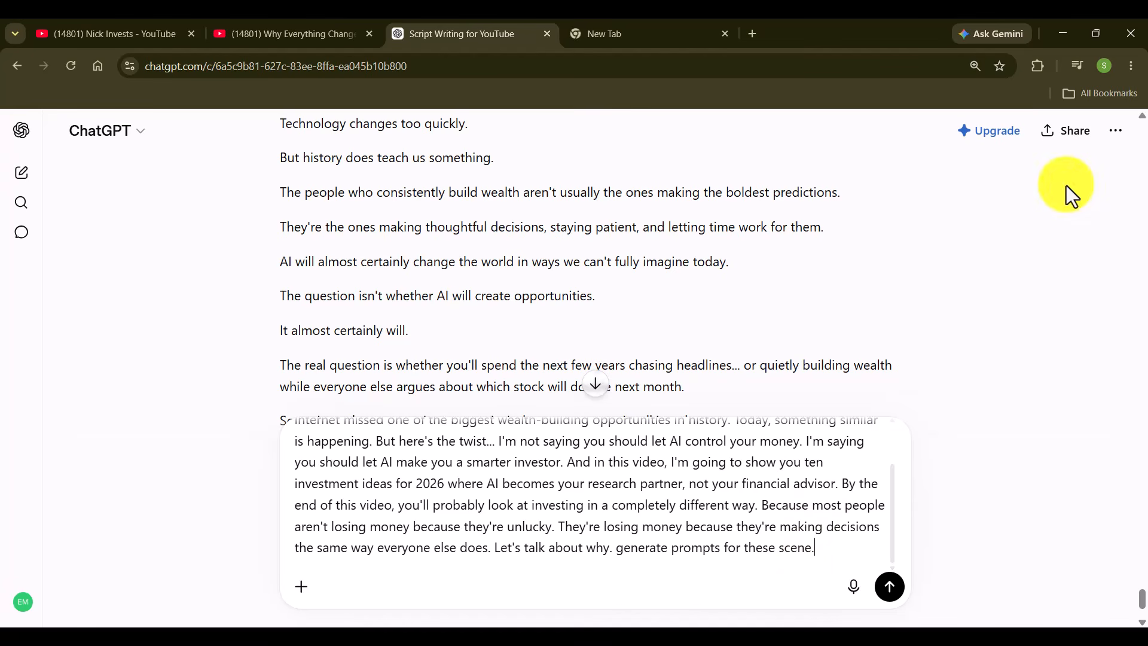
text(Clean minimalist whiteboard stickman illustration. One disappointed stickman reaches toward a rocket carrying a dollar symbol as it launches into the sky, leaving behind stacks of green cash. Thick hand-drawn black arrow pointing toward the rocket. White background with subtle gray blueprint texture. Flat doodle illustration. Huge bold black typography MISSEd THE OPPORTUNITY)
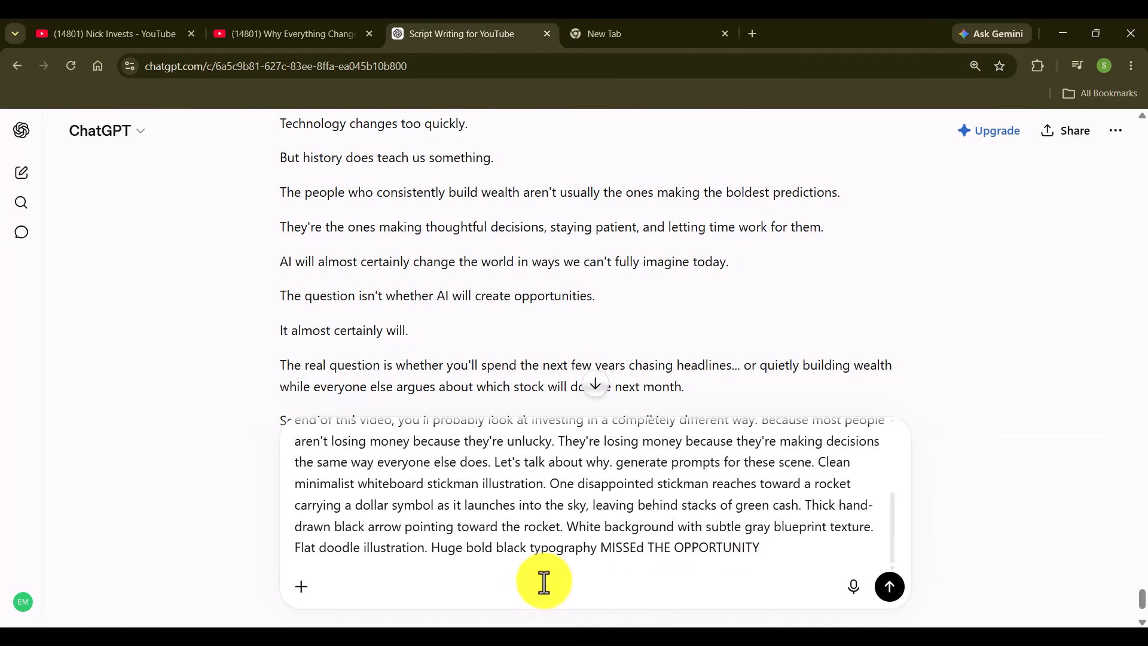
drag(895, 544, 892, 606)
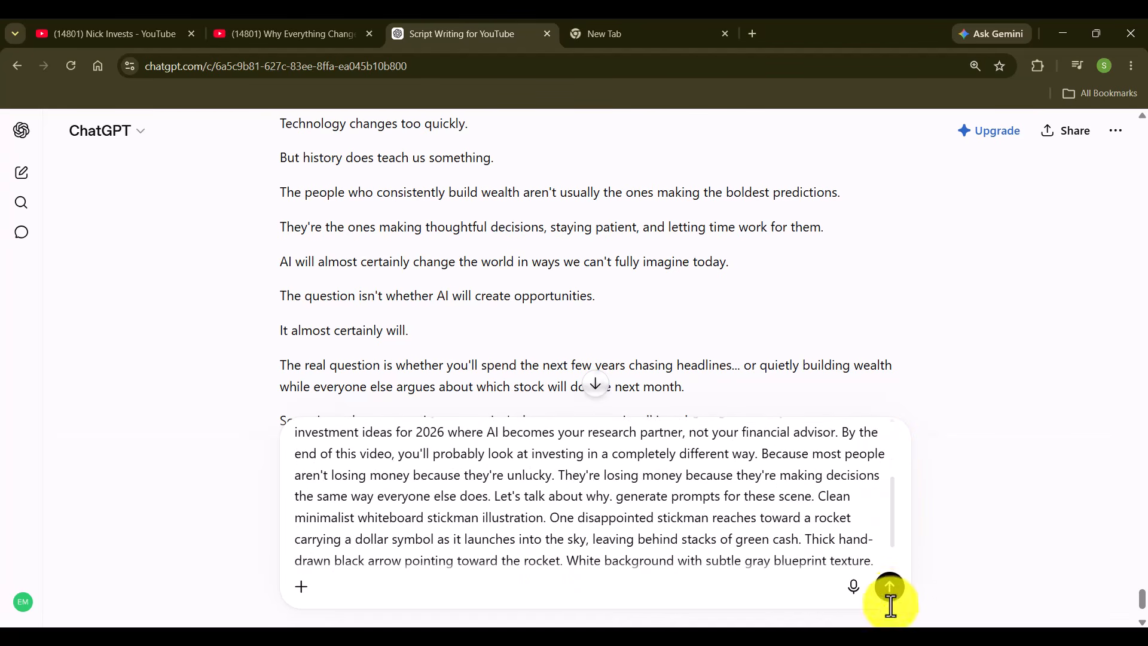
click(892, 599)
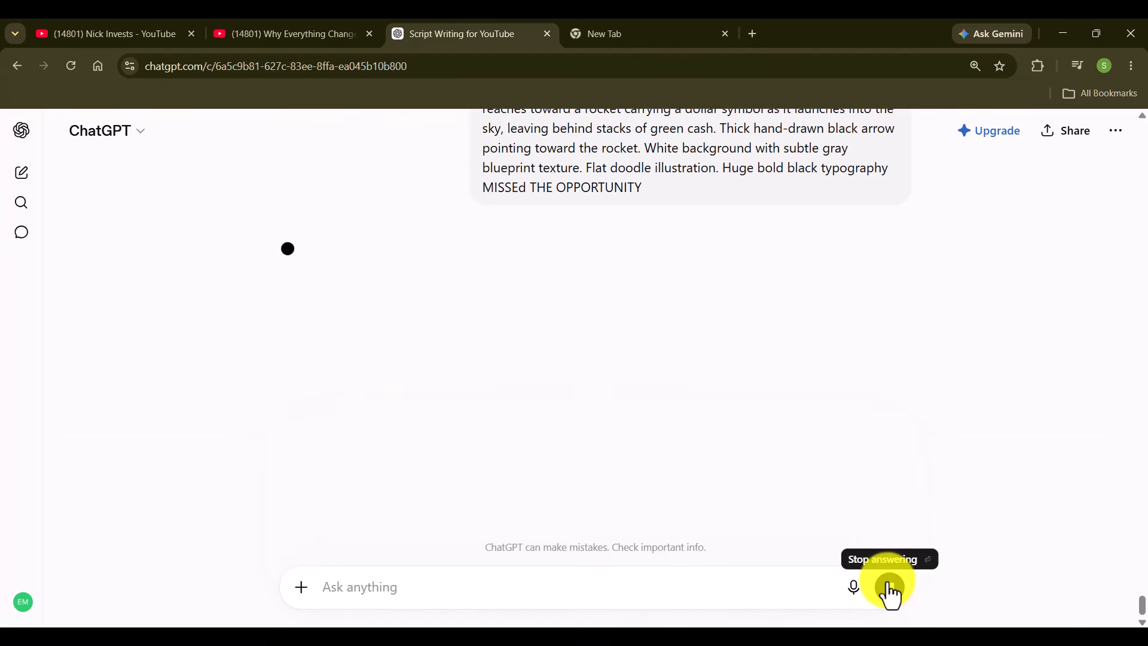
Review the sent scene request and view the generated "Missed the opportunity" image at full size, then return to the conversation.
scroll(975, 299, up, 5)
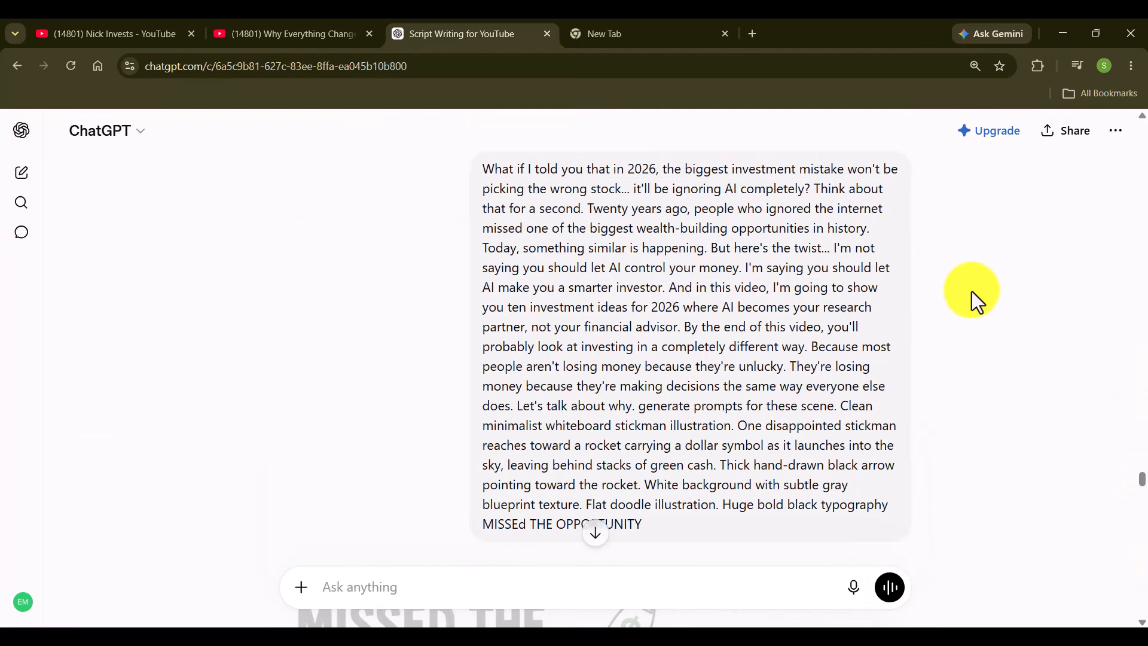
scroll(689, 244, down, 1)
scroll(690, 244, down, 1)
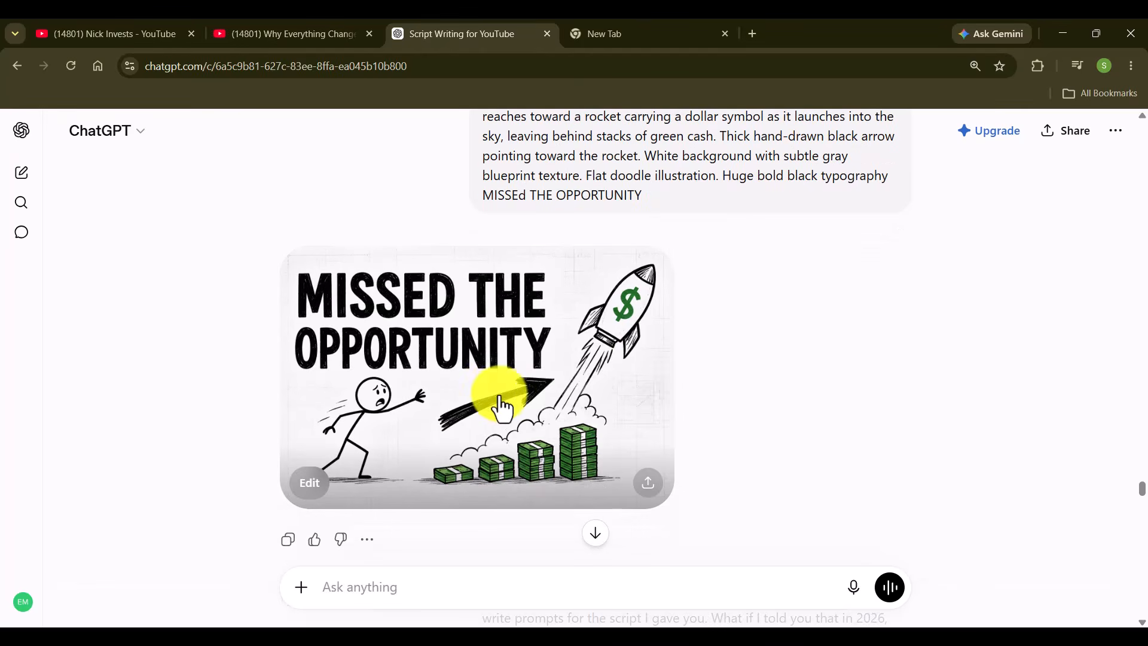
click(473, 425)
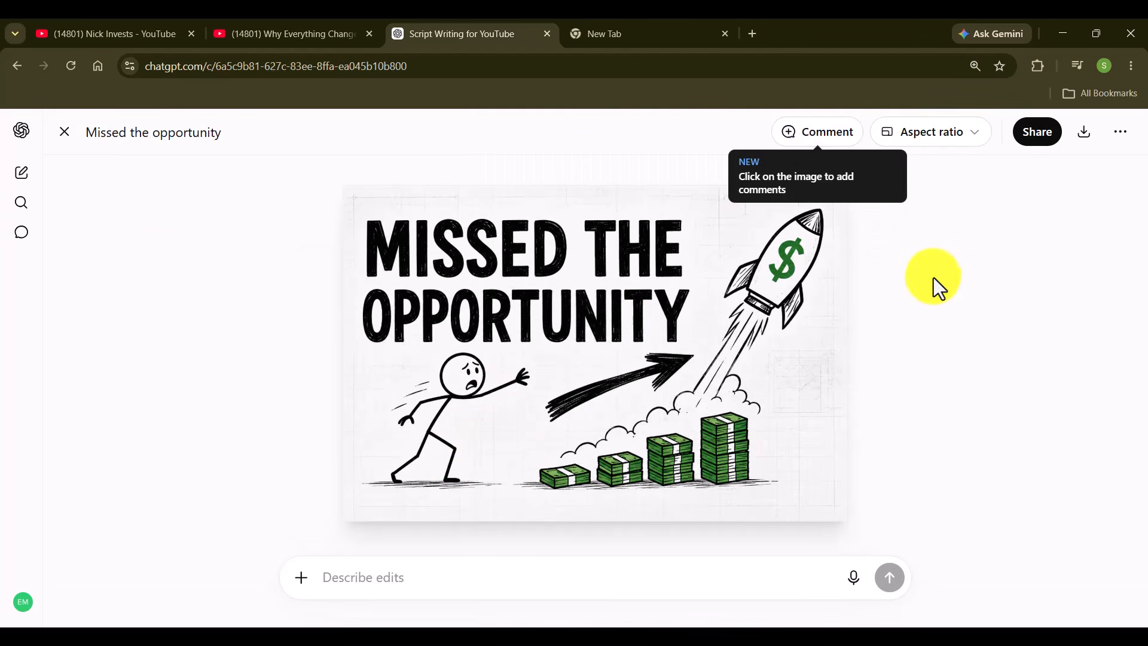
click(65, 132)
Examine the "write prompts for the script I gave you" request and the scene-by-scene narration and image prompts below it.
scroll(838, 340, down, 4)
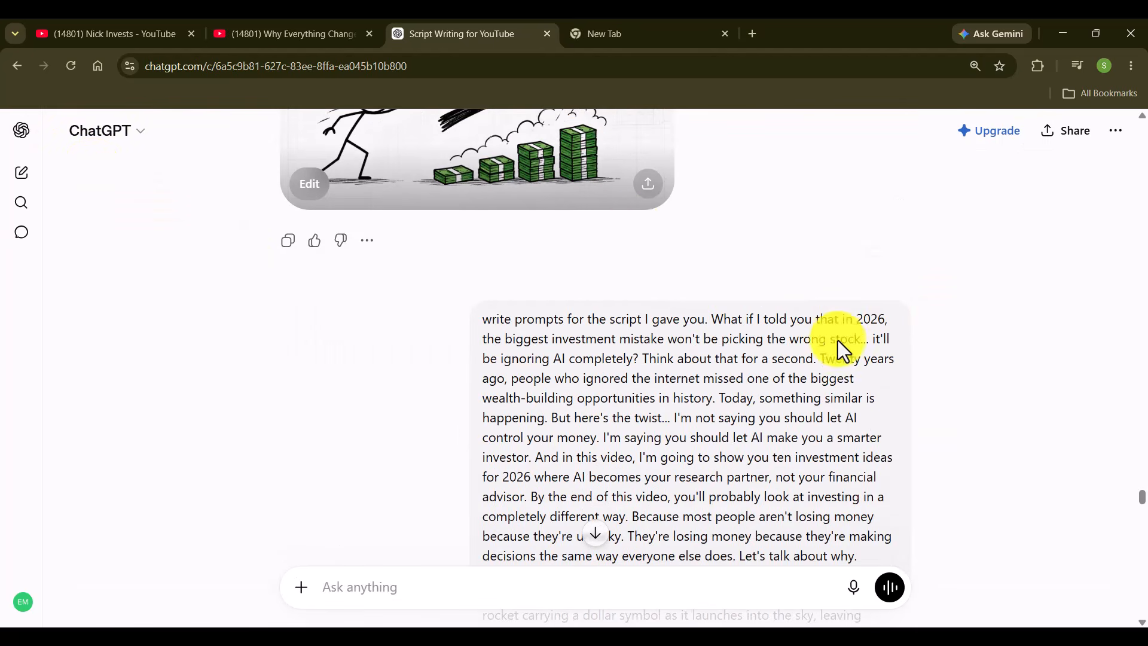
drag(476, 321, 717, 326)
click(712, 307)
scroll(735, 317, down, 3)
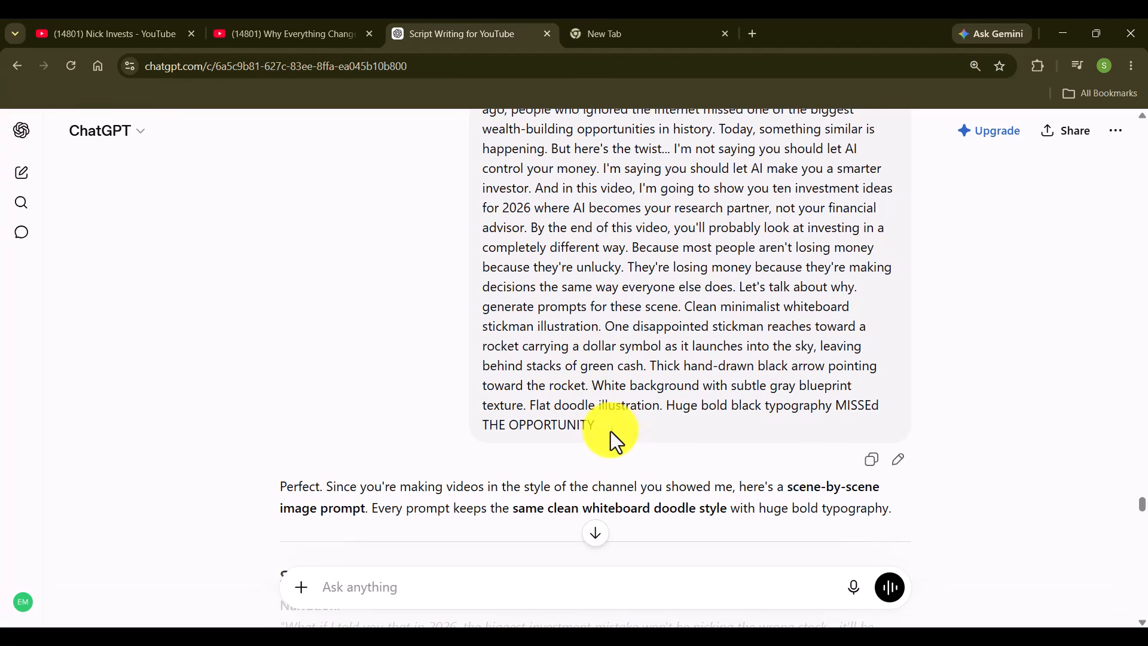
scroll(742, 427, down, 1)
scroll(739, 417, down, 5)
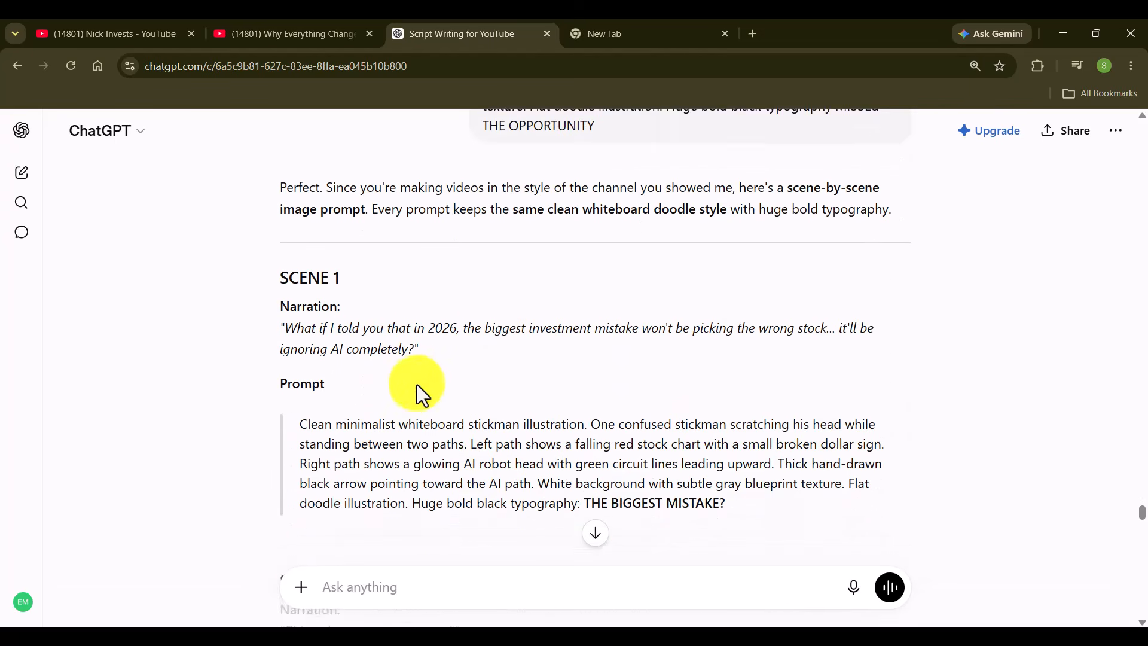
scroll(436, 398, down, 5)
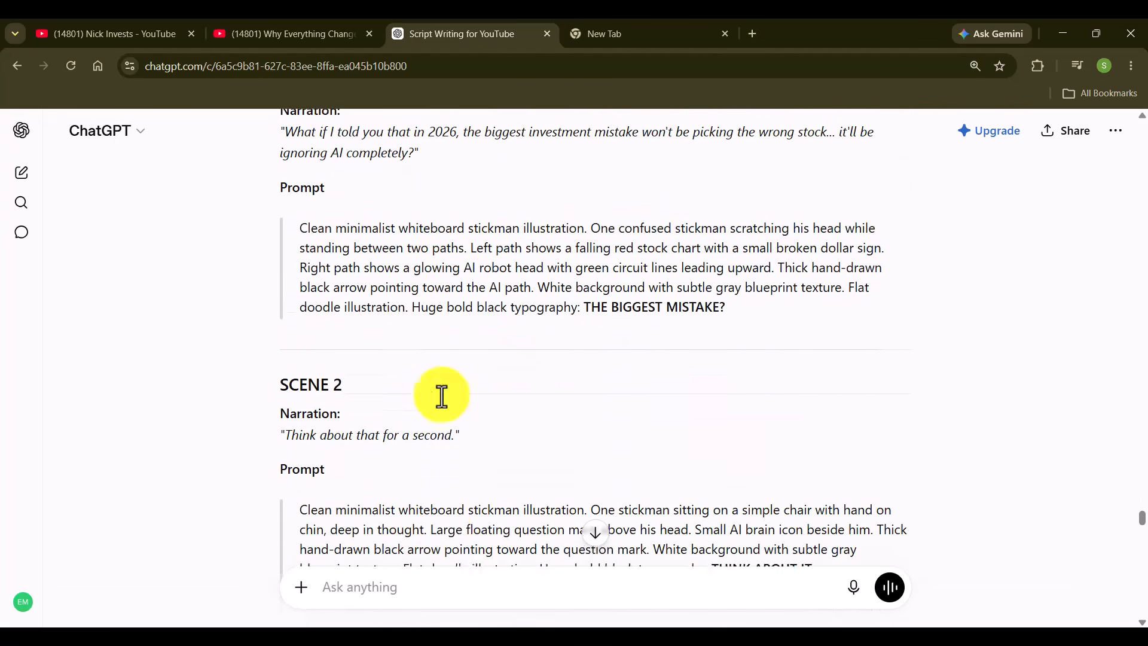
scroll(442, 396, down, 7)
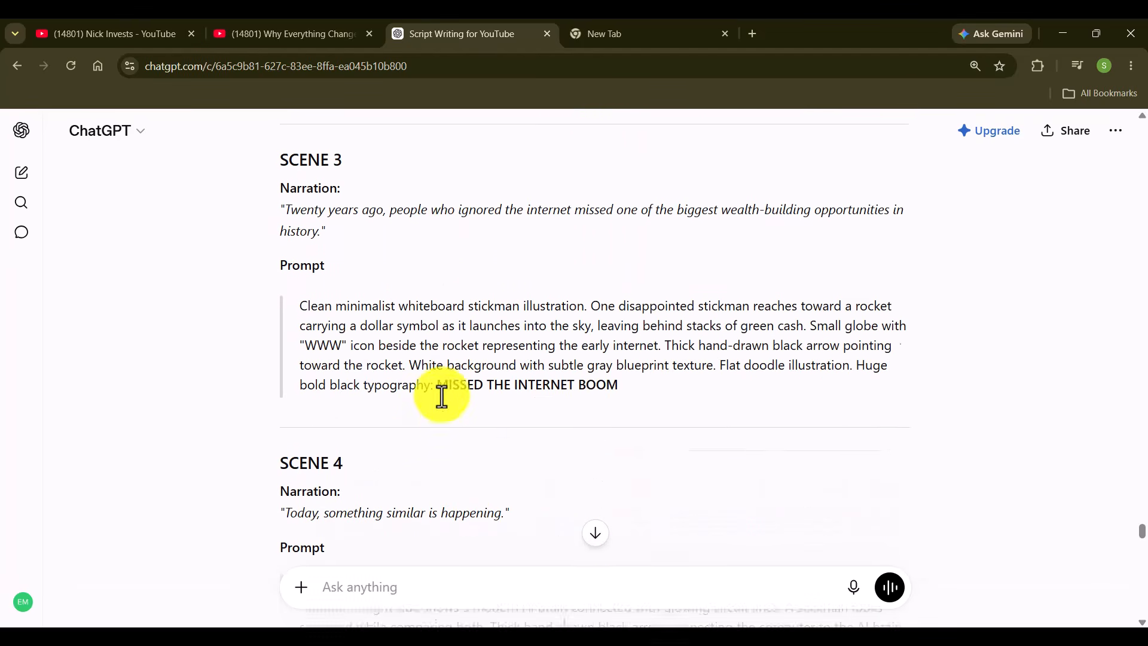
scroll(424, 404, down, 9)
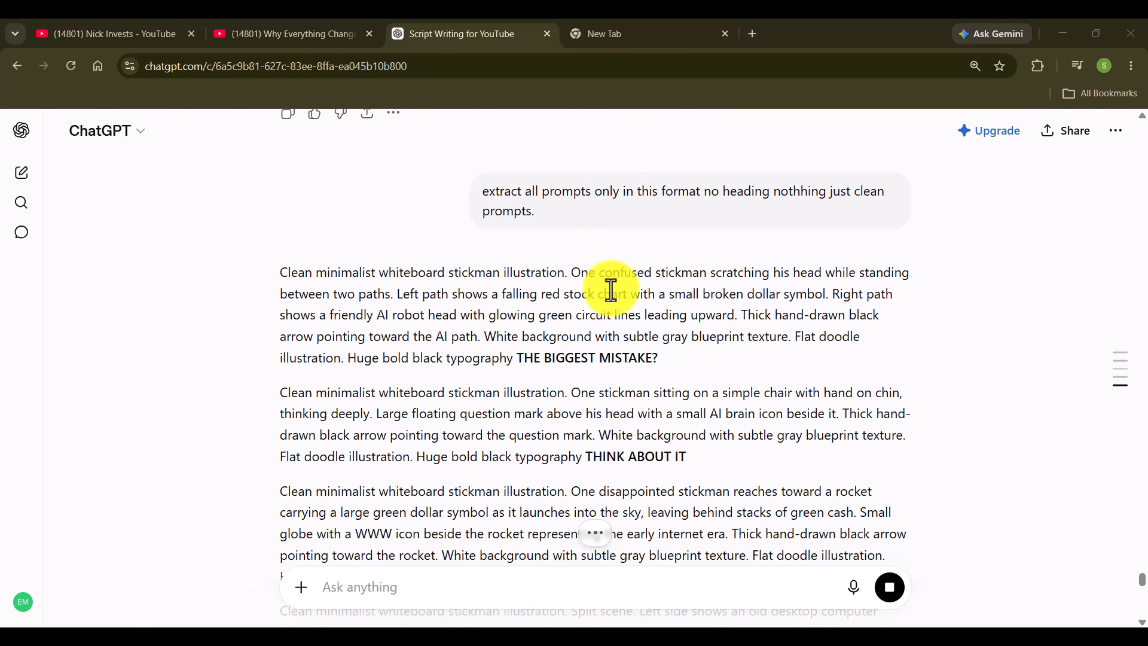
Copy the clean image prompts from ChatGPT into the Veo Automation prompts in Google Flow, using Text to Image mode.
click(538, 353)
drag(536, 353, 679, 479)
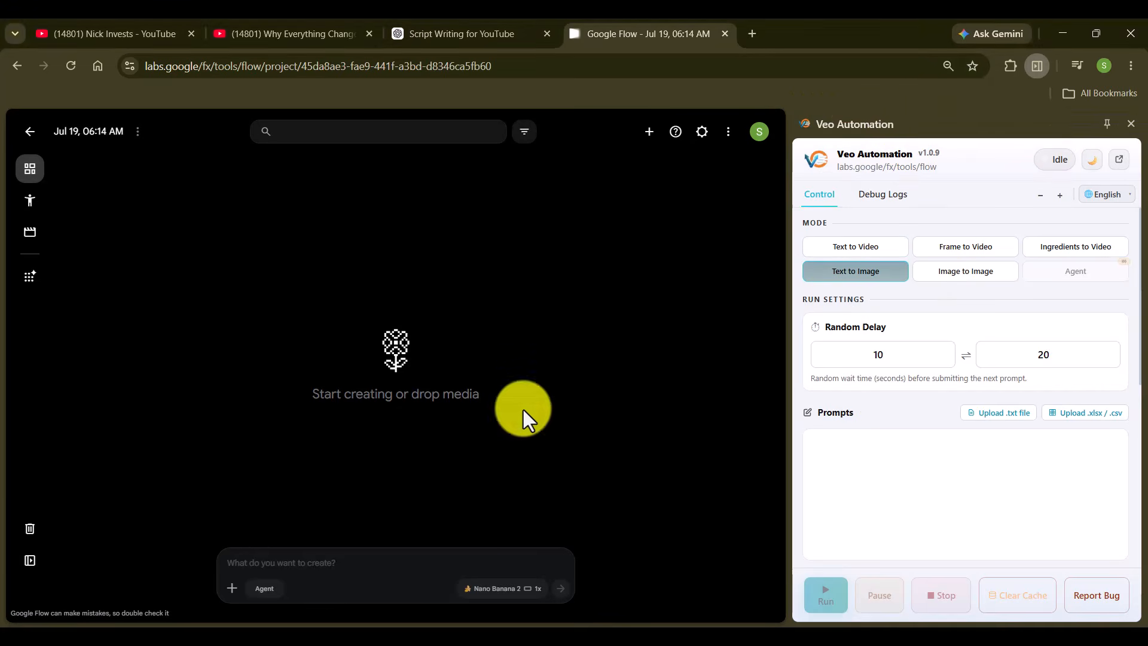
click(861, 274)
click(834, 443)
key(ctrl+v)
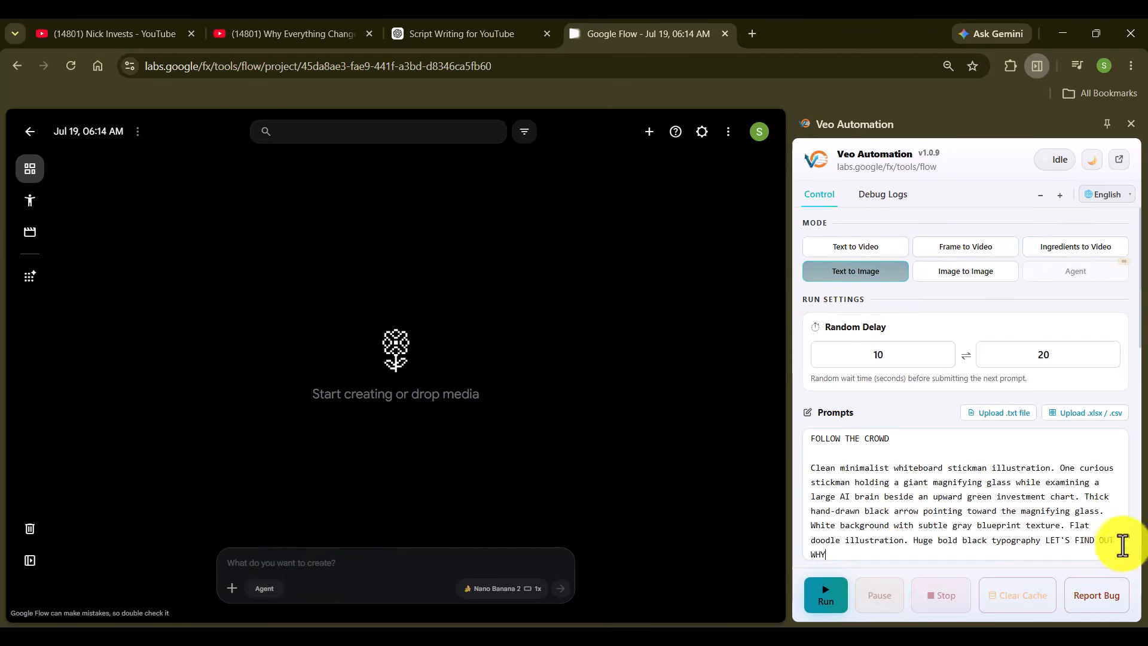
scroll(1047, 537, up, 5)
scroll(1040, 538, up, 5)
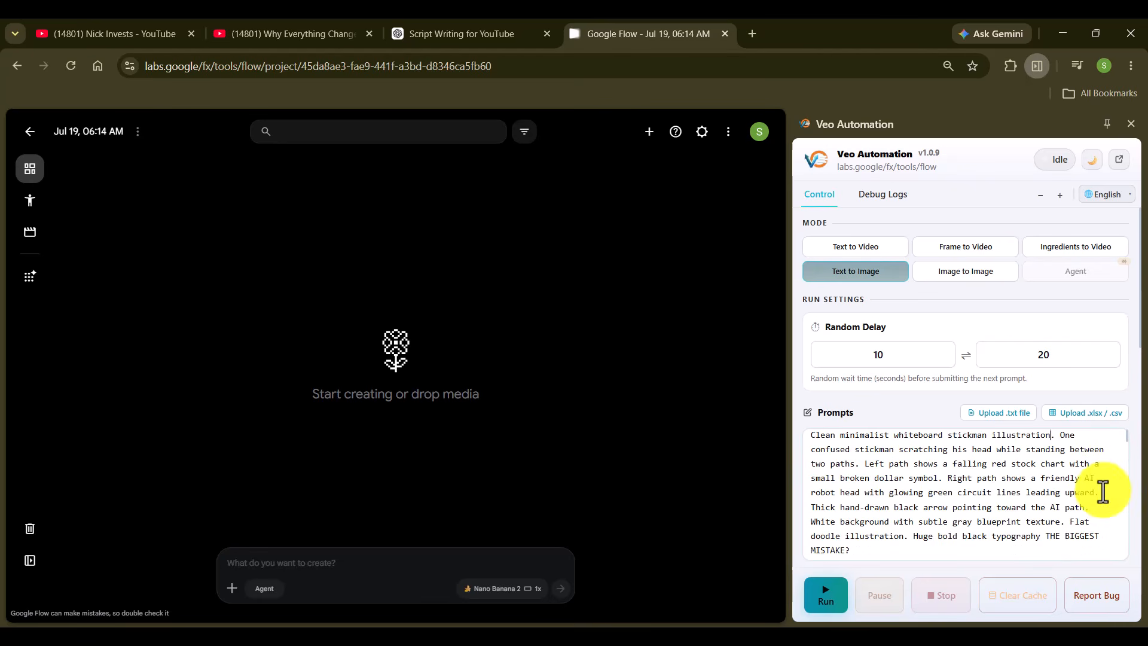
Set the output to 16:9 aspect ratio, Nano Banana 2 model and 2K download quality, and run the automation.
scroll(1139, 383, down, 10)
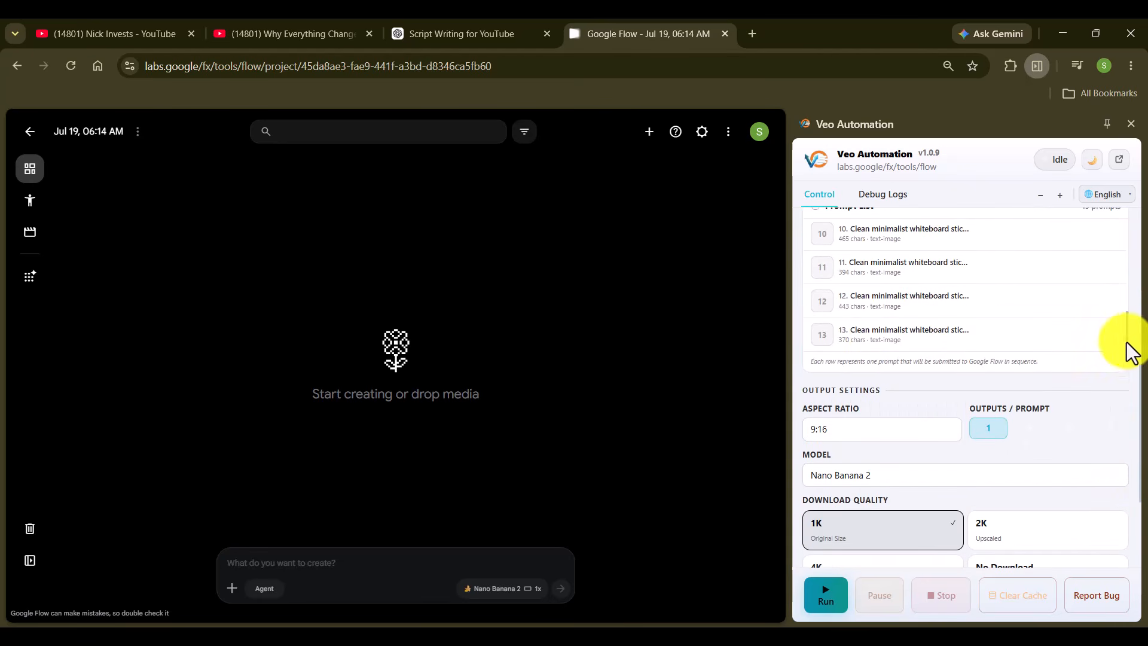
scroll(1132, 287, up, 3)
click(887, 434)
click(885, 451)
click(911, 488)
click(902, 531)
click(1025, 551)
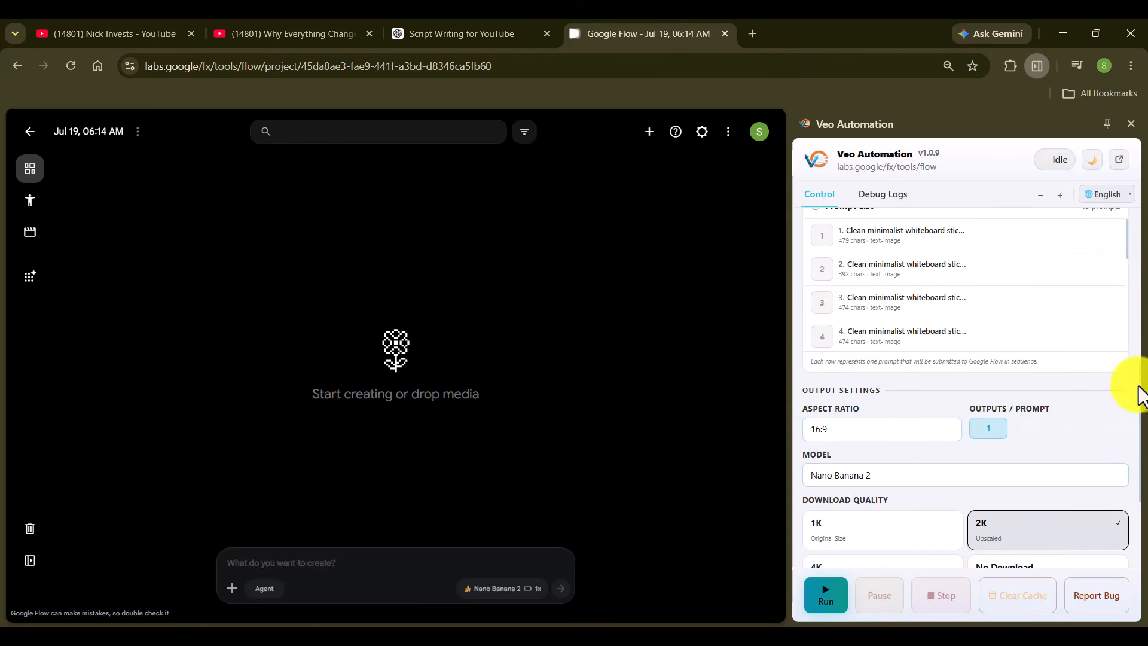
drag(1141, 392, 1138, 482)
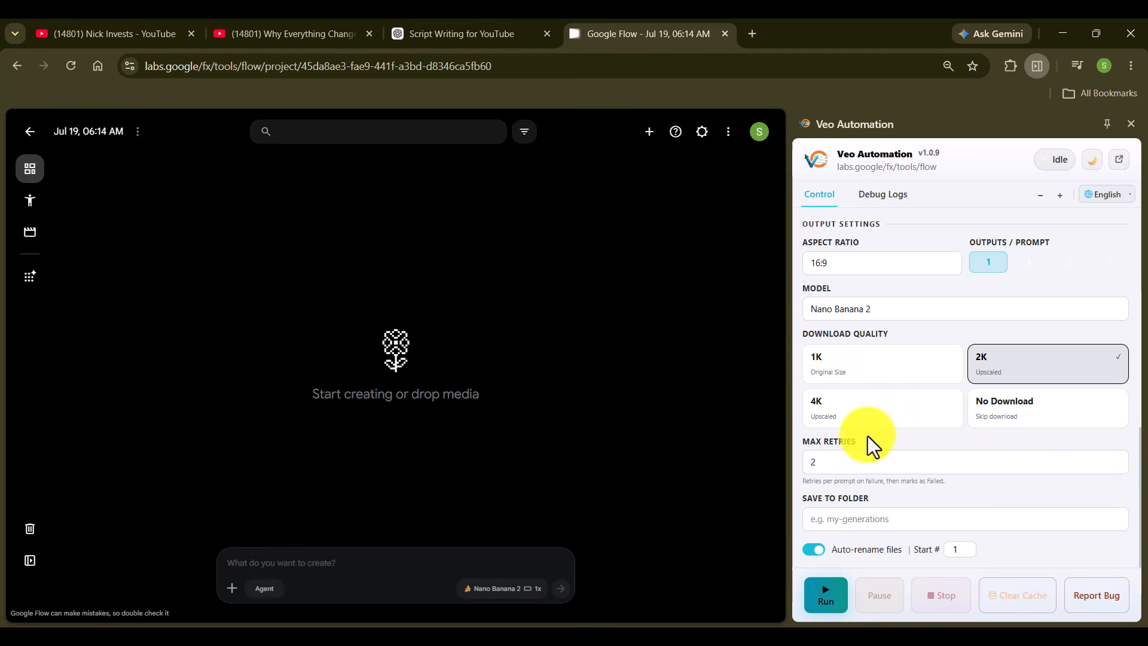
click(827, 598)
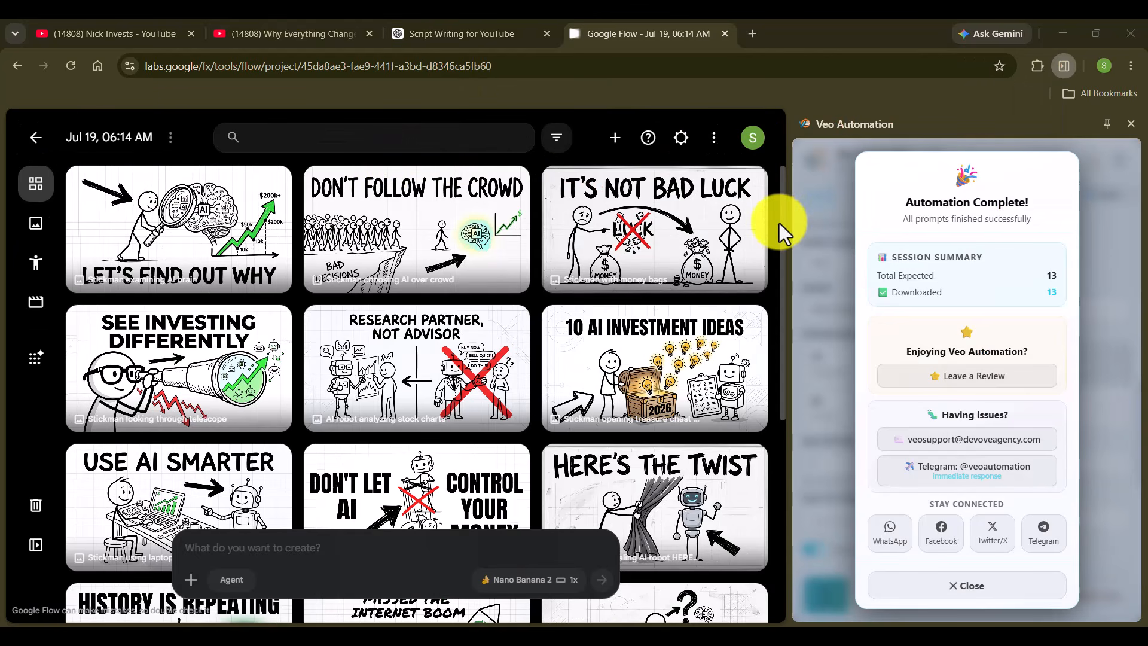
Look over the generated stickman images in the Google Flow project and the automation completion notice.
scroll(781, 252, down, 1)
scroll(783, 263, up, 1)
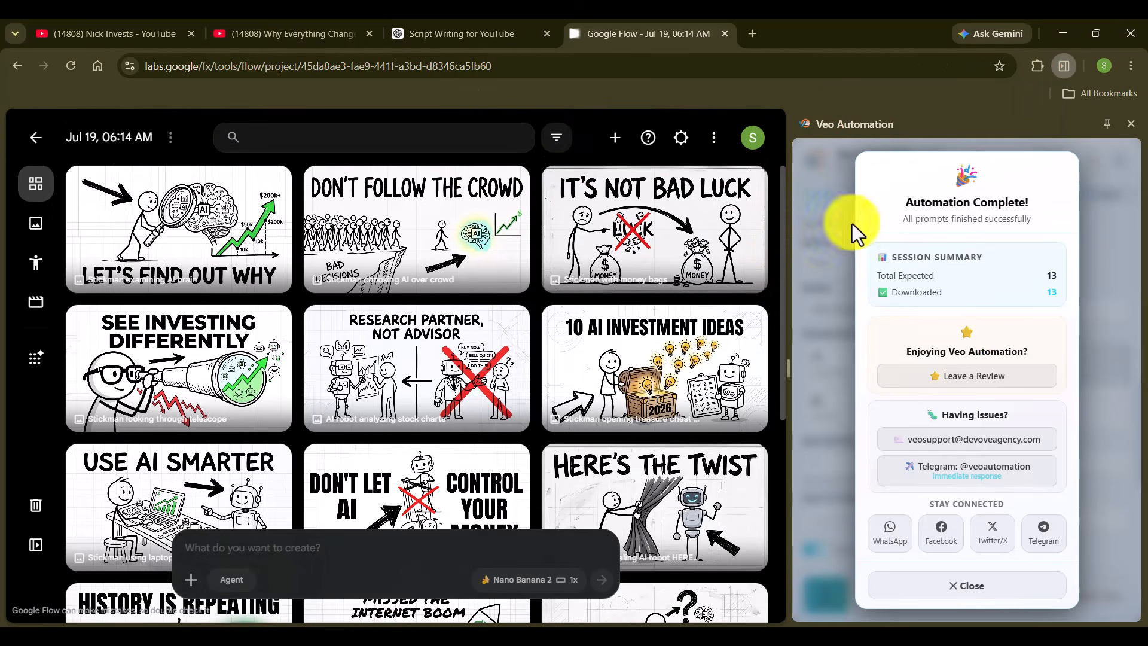
drag(952, 204, 1036, 213)
click(1036, 213)
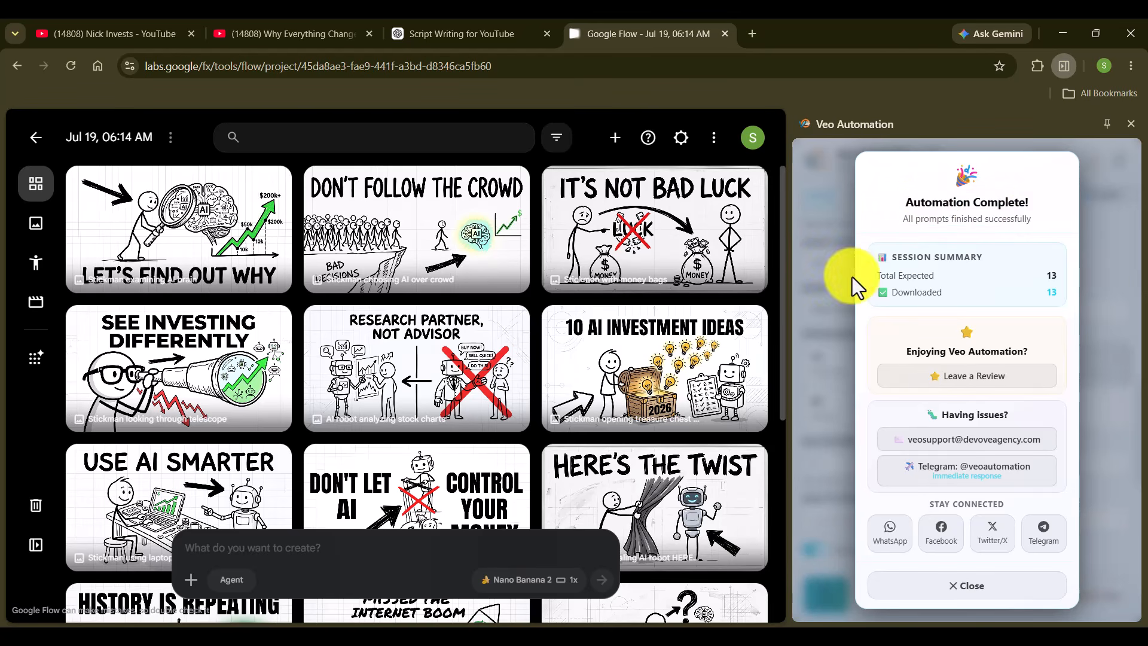
scroll(781, 307, down, 8)
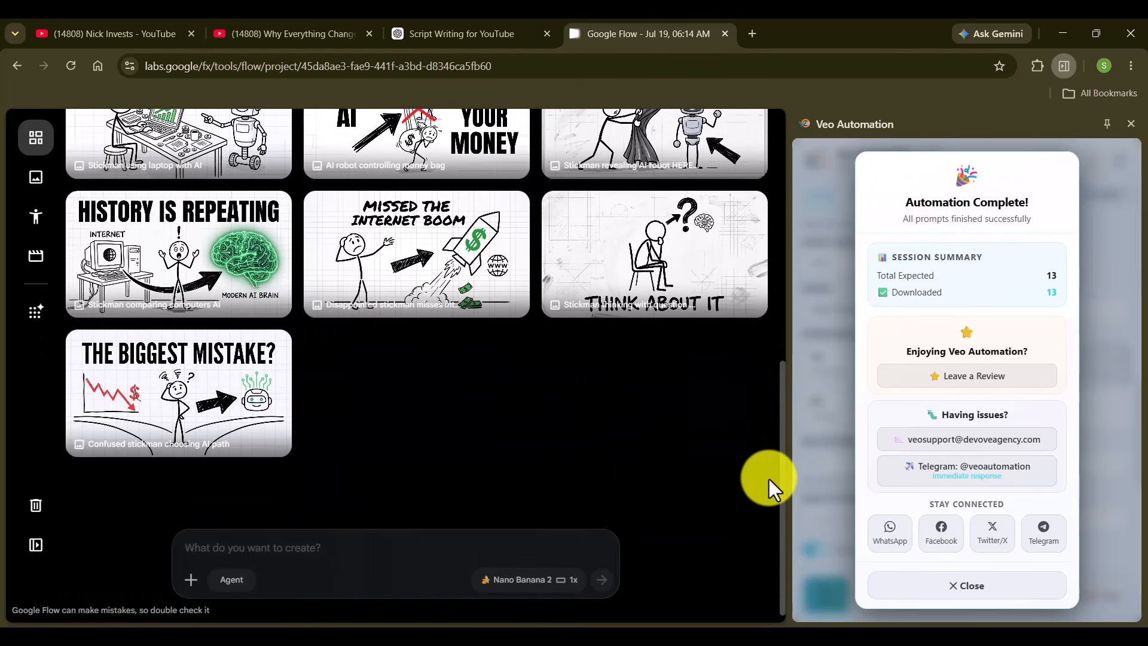
scroll(778, 419, up, 4)
scroll(790, 357, up, 4)
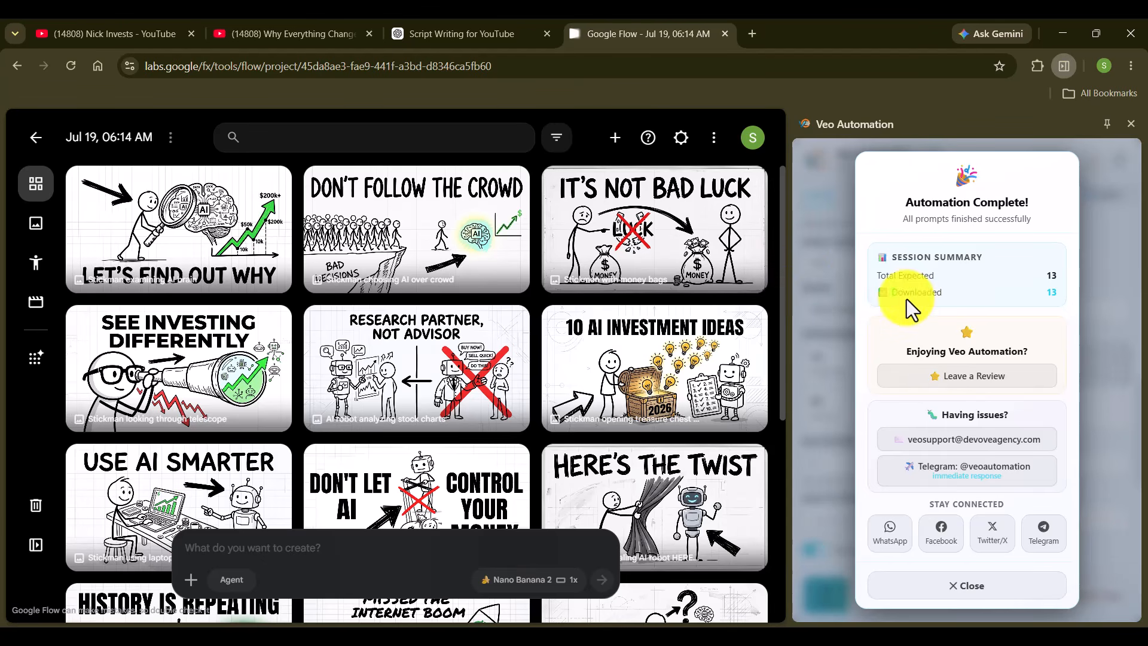
Compare the expected and downloaded counts in the session summary and go through the generated images again.
drag(878, 276, 956, 277)
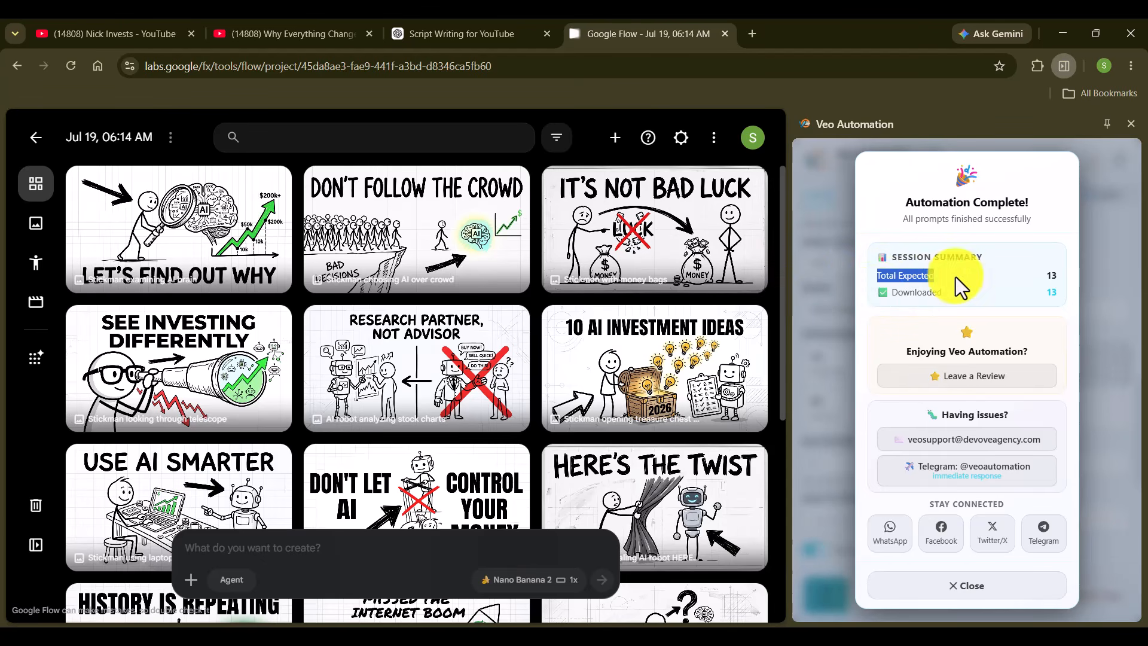
drag(876, 295, 946, 297)
click(952, 294)
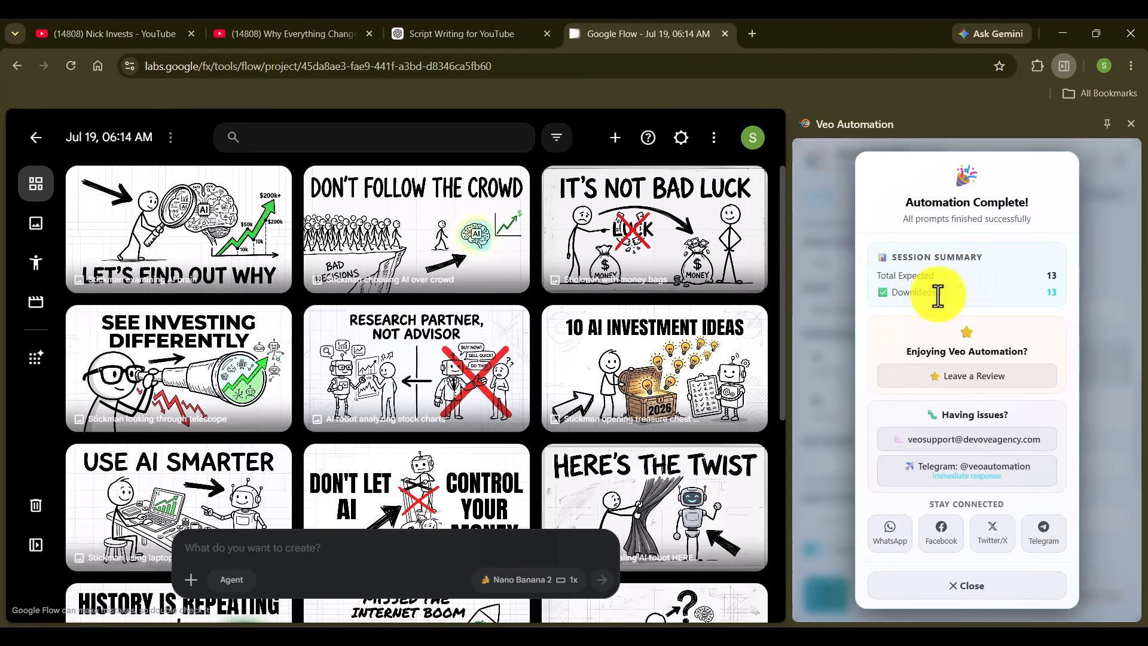
drag(876, 293, 955, 290)
click(955, 290)
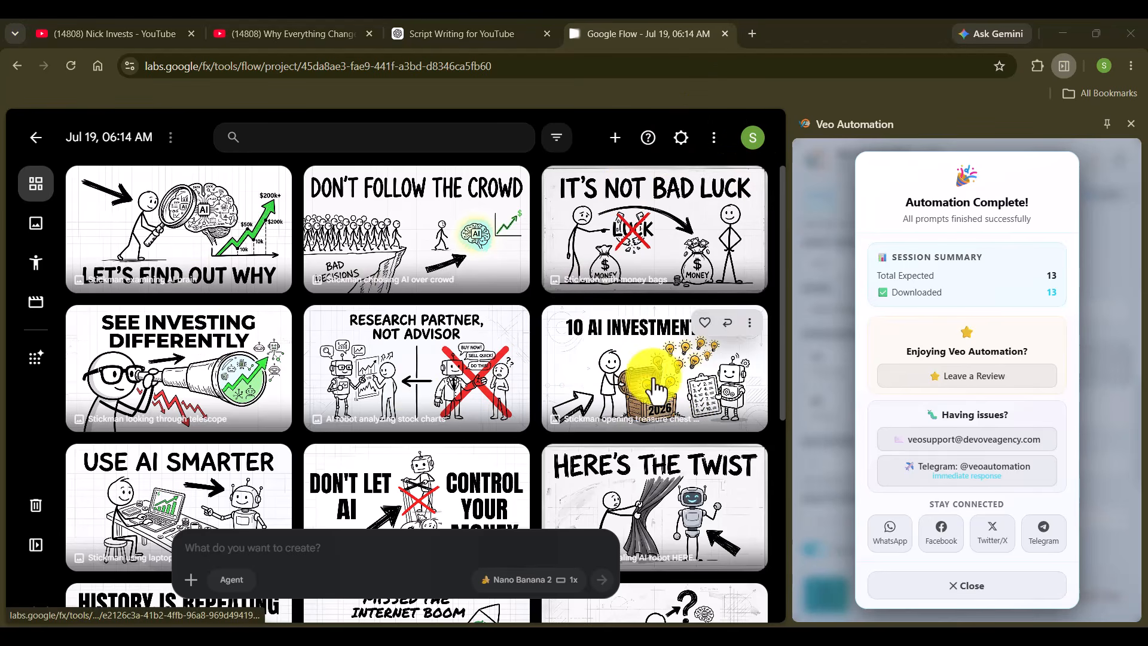
scroll(781, 404, down, 2)
scroll(795, 498, down, 3)
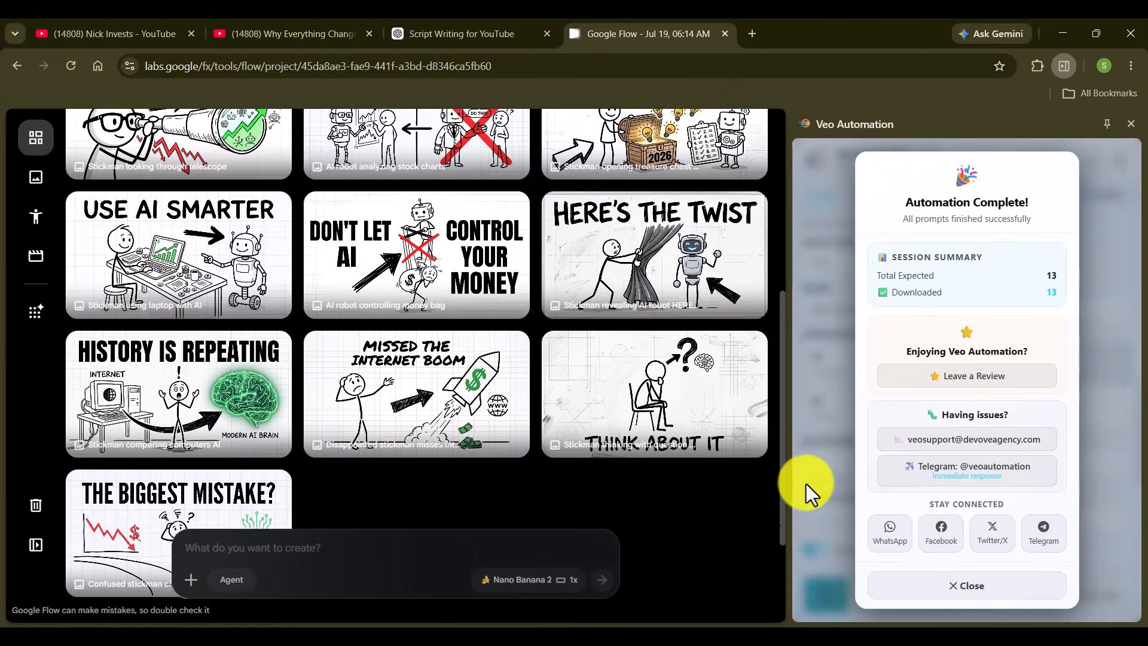
scroll(798, 521, up, 6)
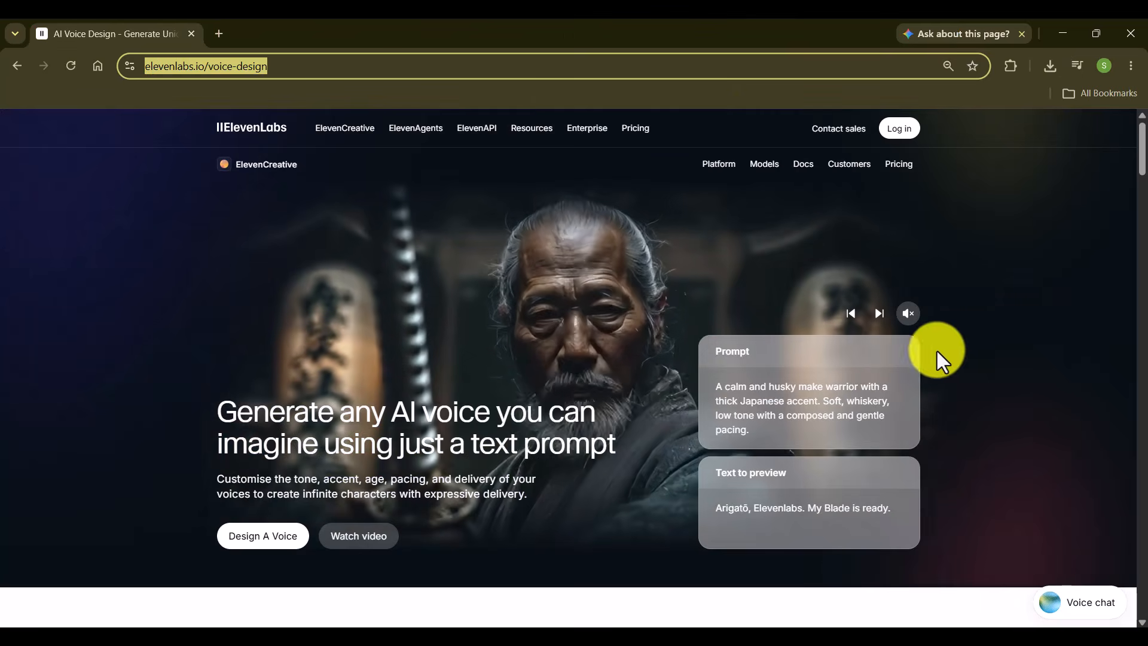
Browse the sample character voices on the ElevenLabs Voice Design page.
click(879, 314)
click(853, 317)
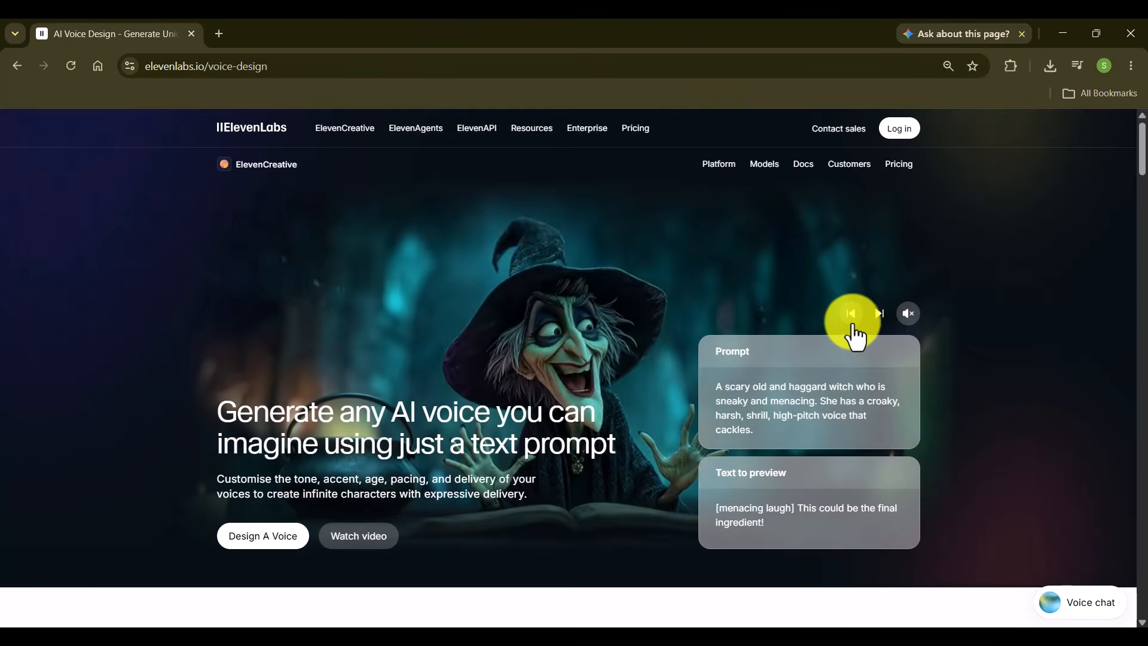
click(877, 317)
click(879, 326)
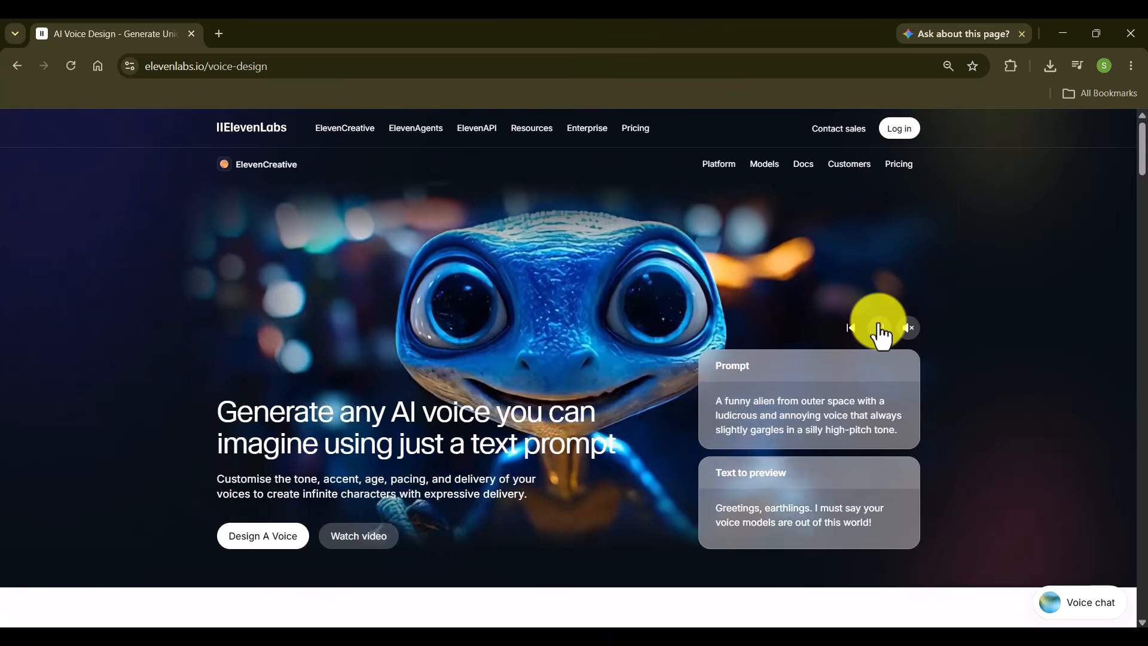
Play the alien voice sample, look through the rest of the Voice Design page and leave it.
click(879, 328)
click(880, 326)
drag(1142, 162, 1117, 478)
click(17, 66)
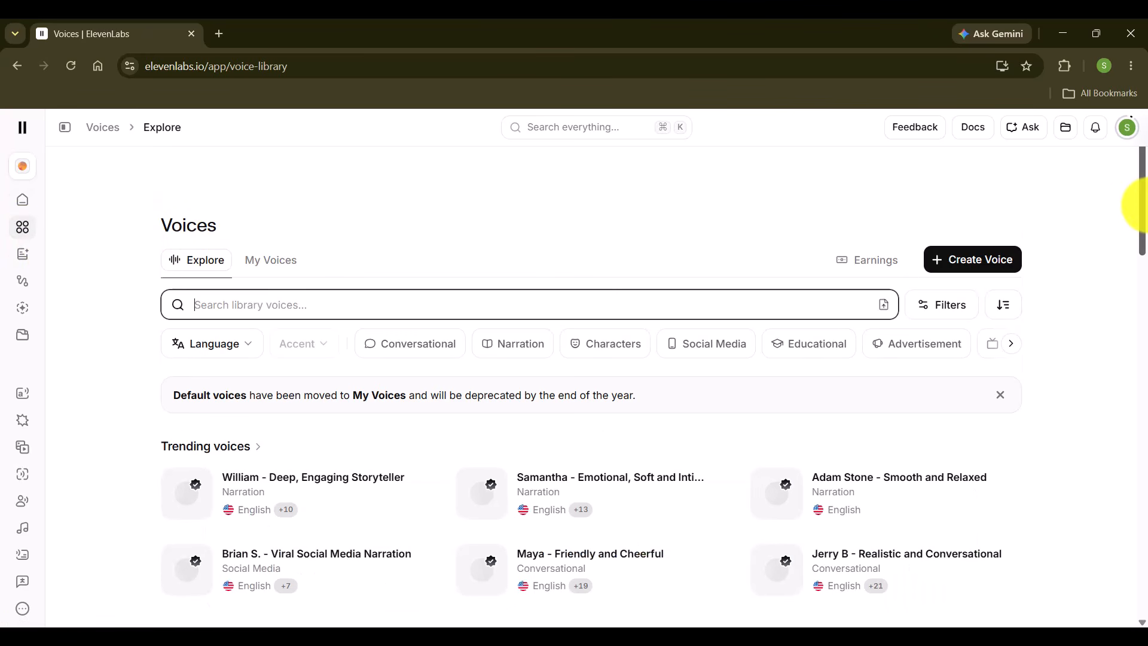
Look over the trending voices and the handpicked use-case collections in the ElevenLabs voice library.
drag(1146, 234, 1145, 274)
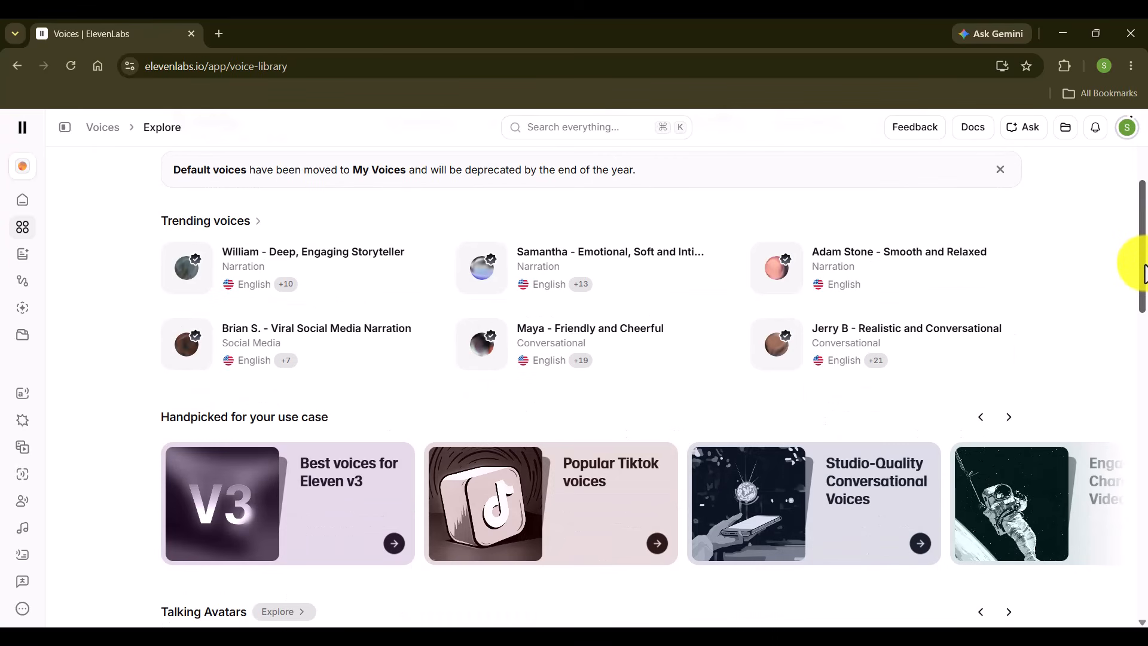
click(1015, 419)
click(1015, 420)
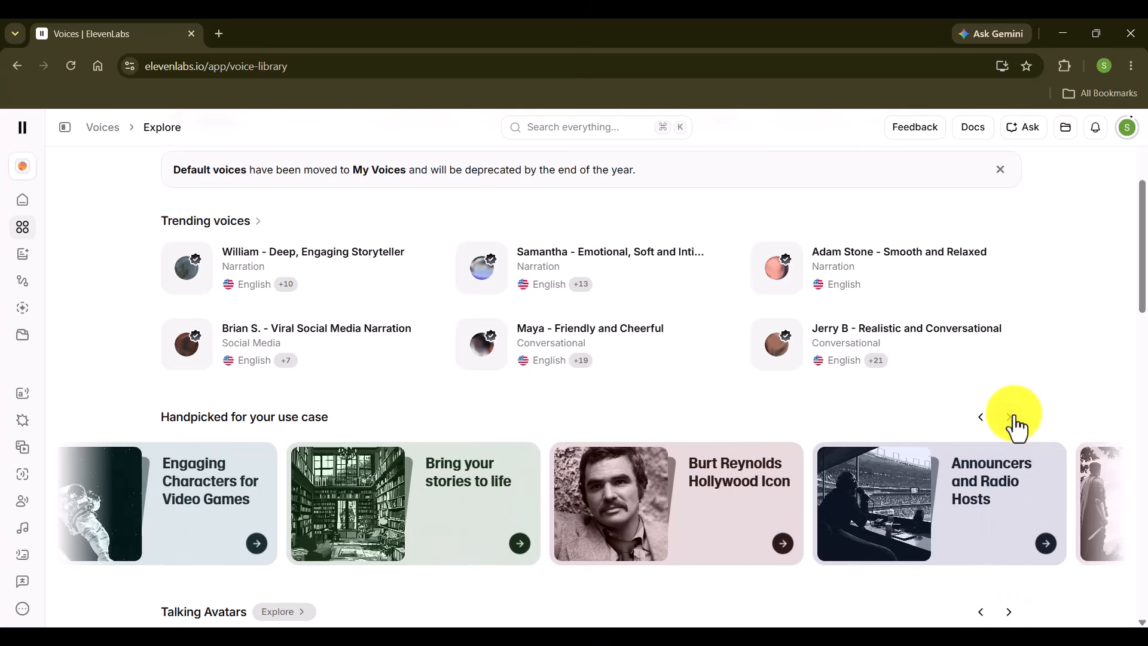
click(1015, 419)
click(1015, 418)
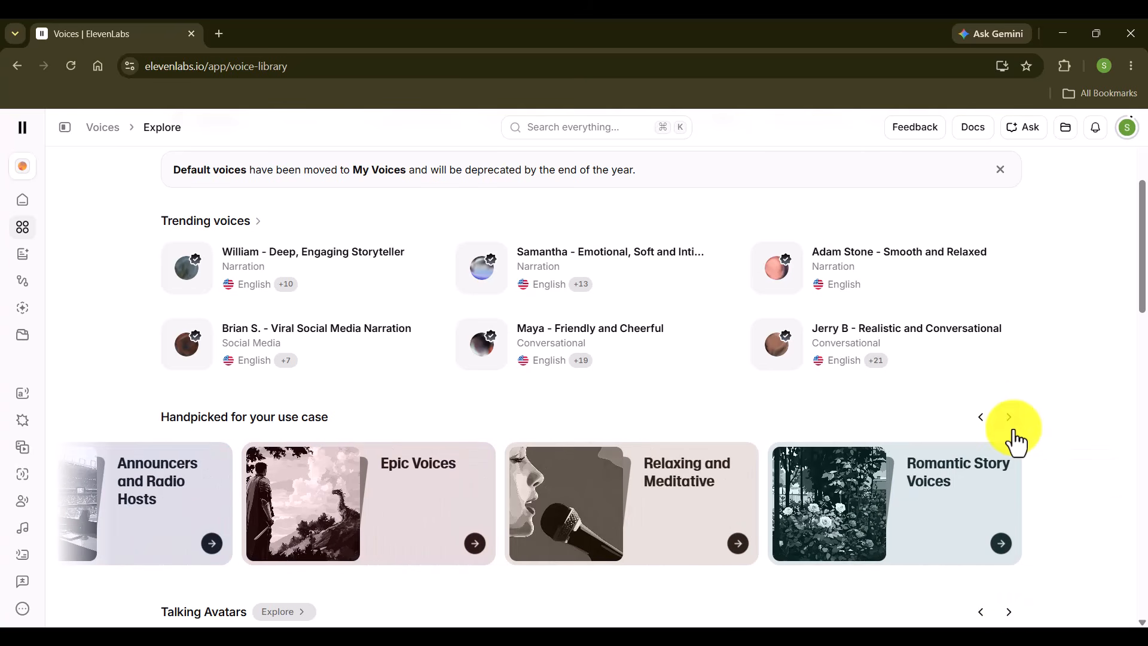
scroll(1113, 281, up, 4)
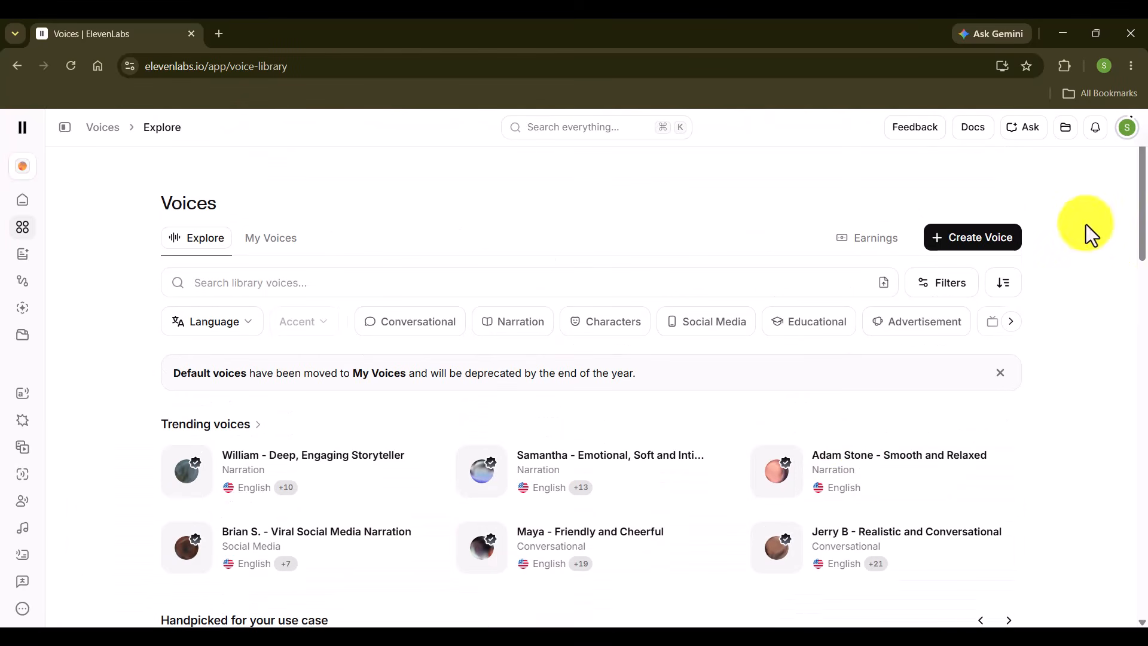
drag(1147, 176, 1146, 154)
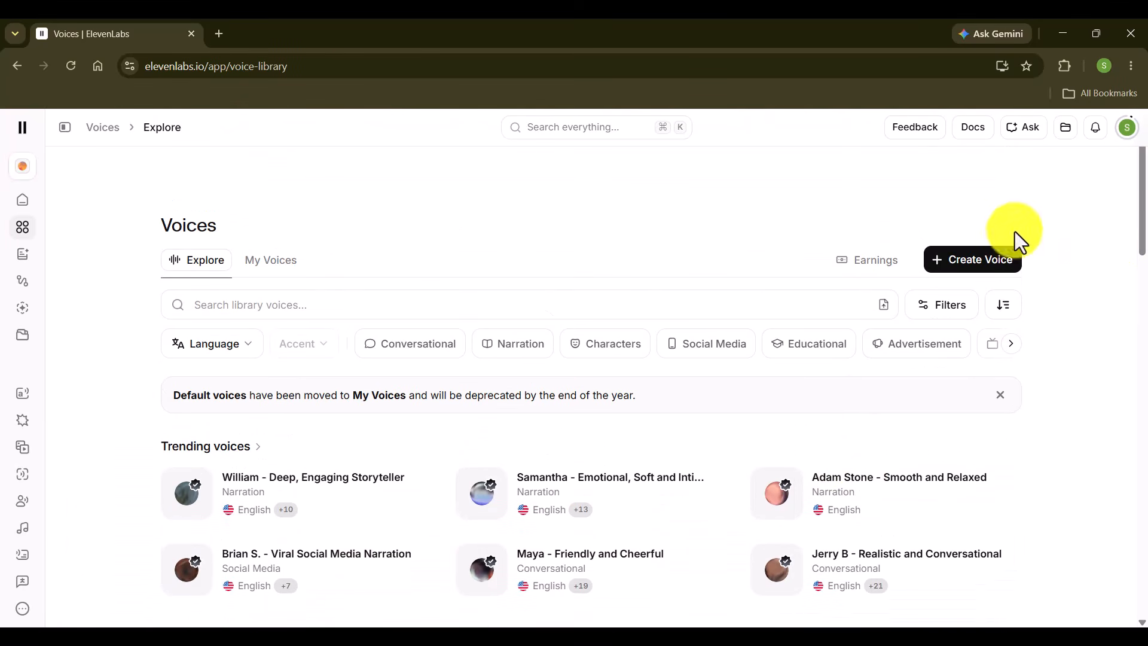
Start creating a voice with Voice Design and select the whole evil ogre example prompt.
click(973, 270)
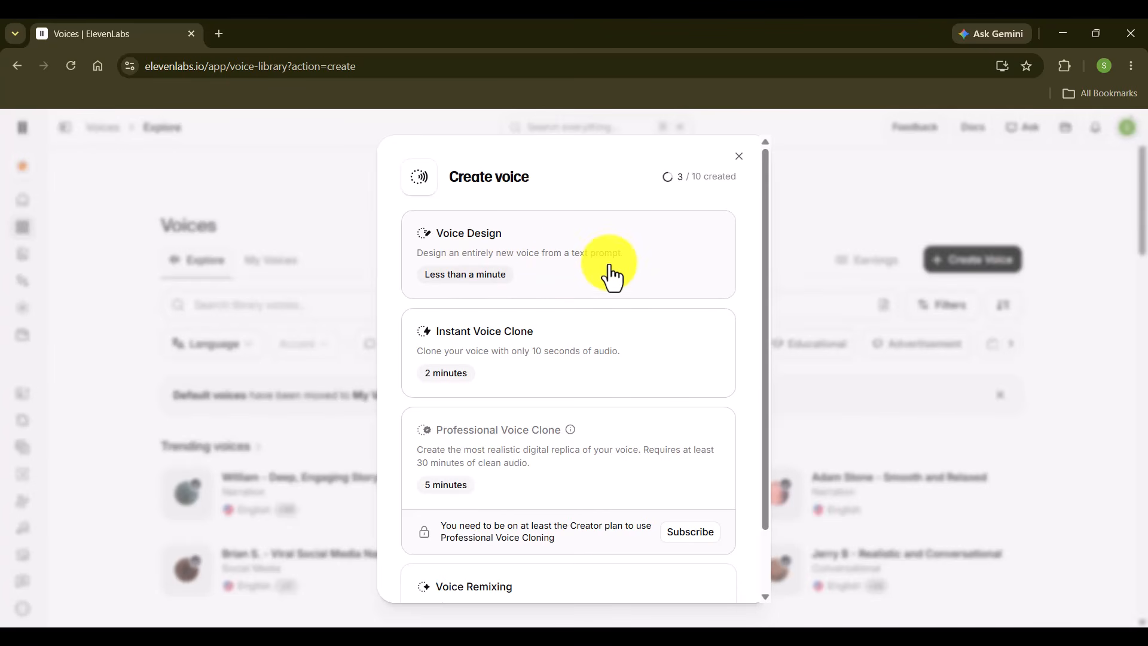
click(615, 286)
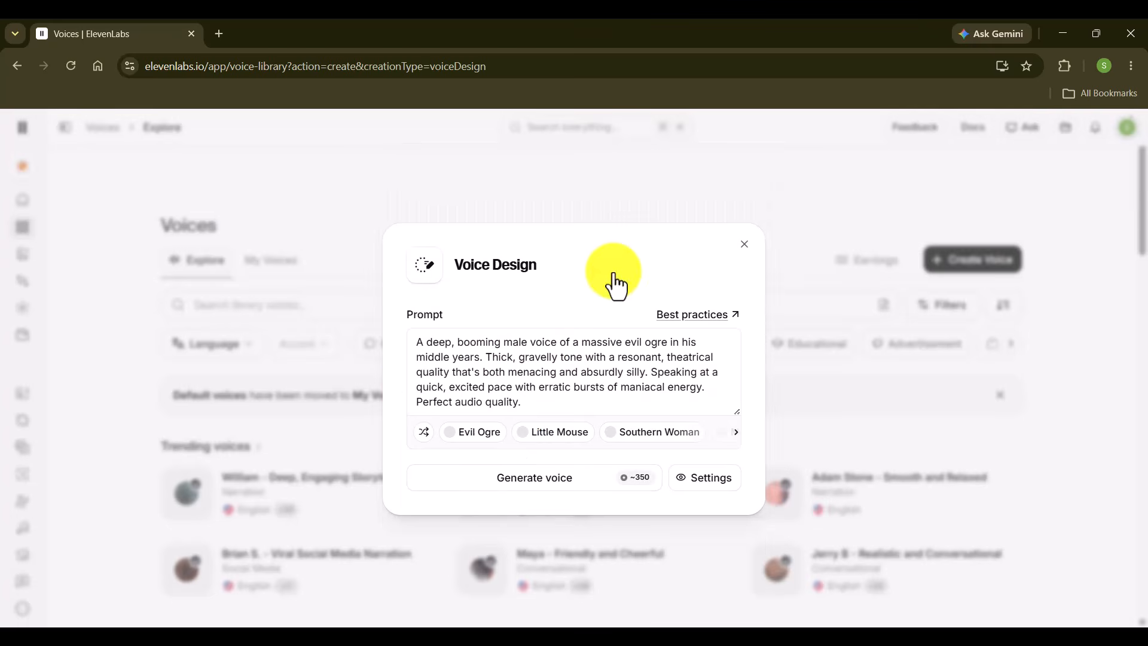
drag(571, 409, 410, 341)
key(BackSpace)
key(ctrl+z)
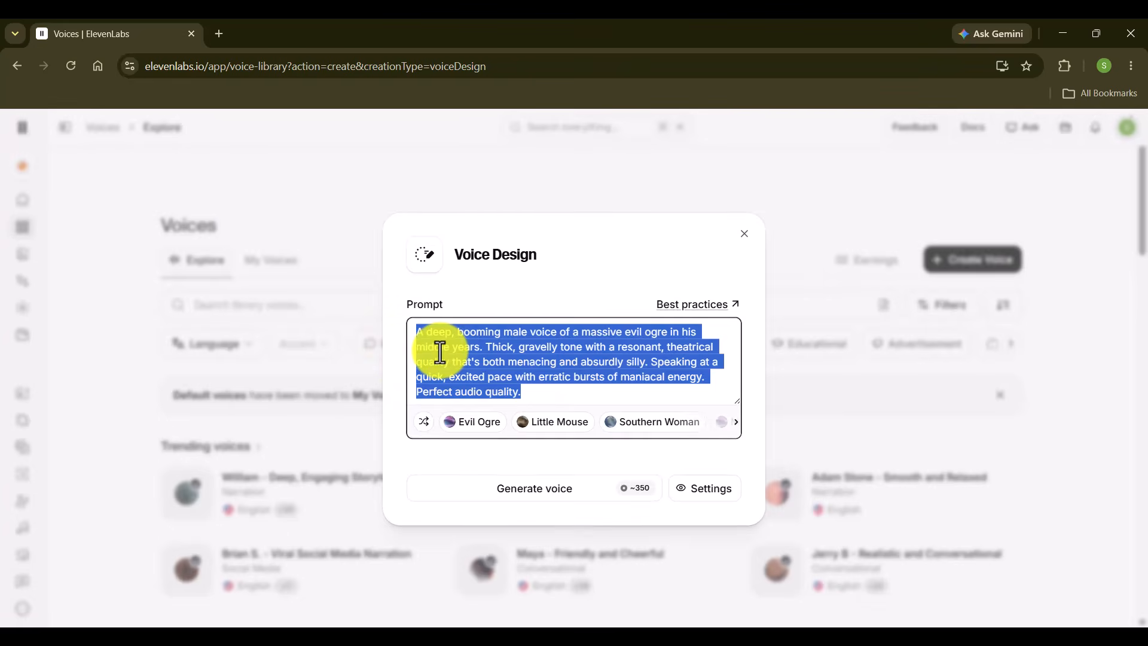
drag(523, 398, 373, 342)
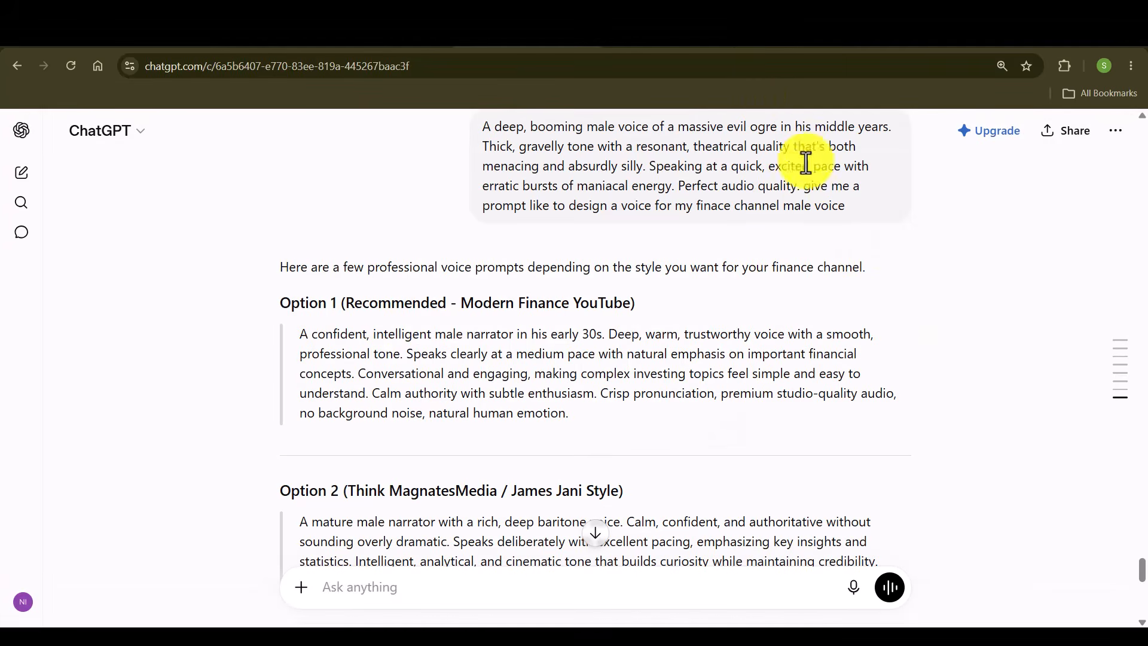
Switch to ChatGPT and read the request and the suggested male voice prompts for the finance channel.
drag(476, 126, 889, 241)
click(566, 226)
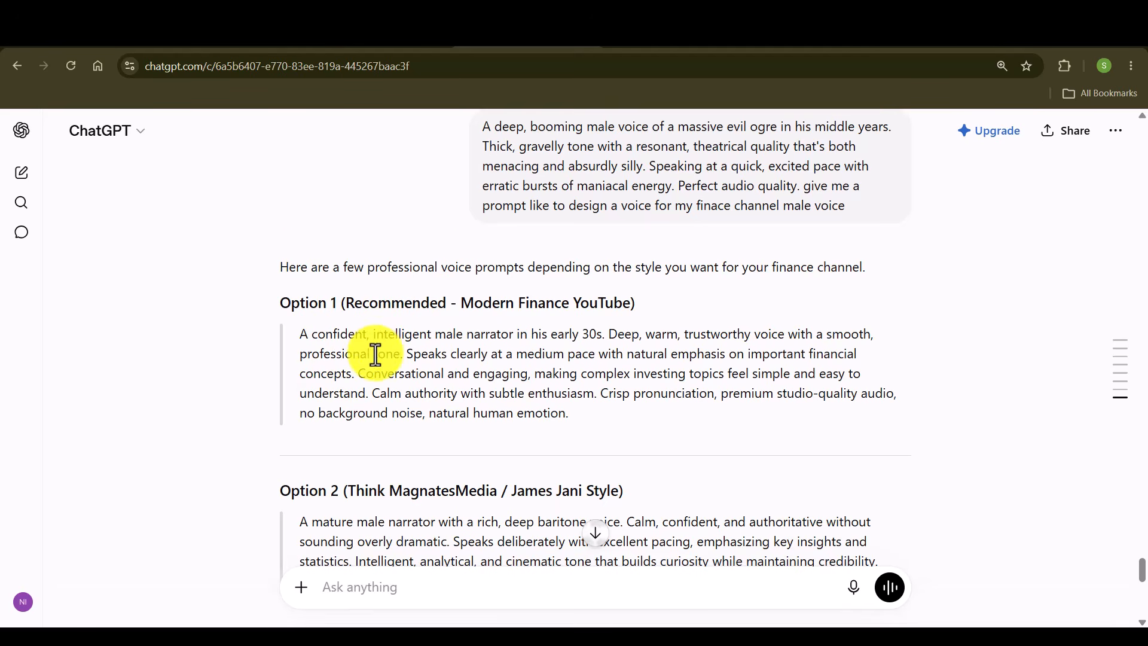
scroll(372, 358, down, 2)
scroll(443, 418, down, 4)
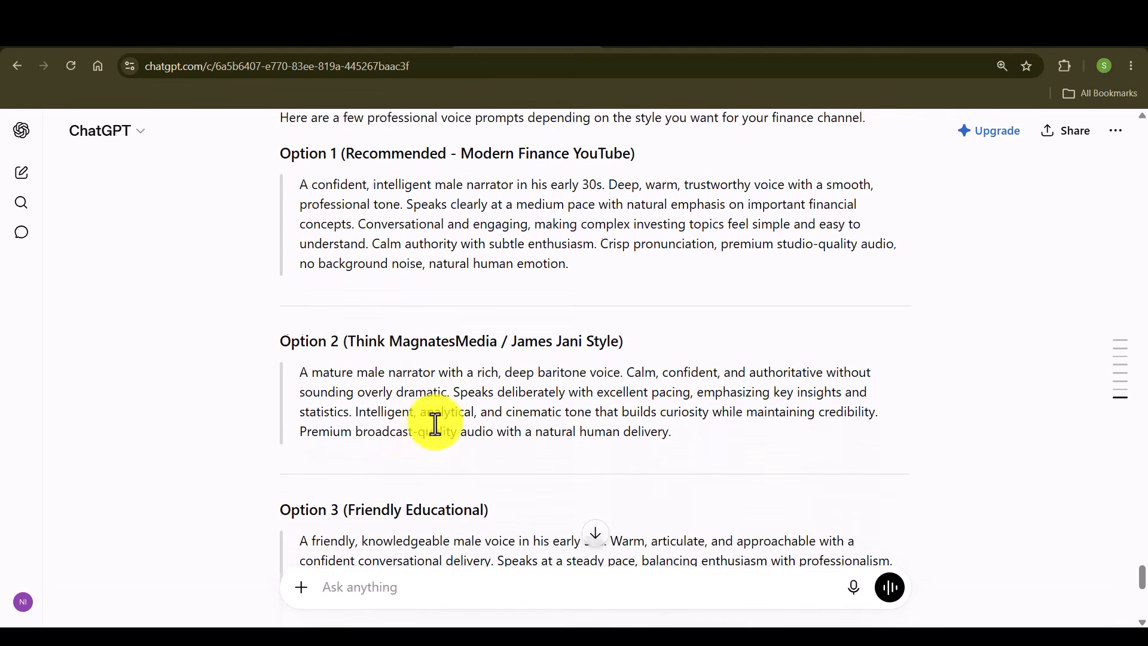
scroll(476, 448, down, 3)
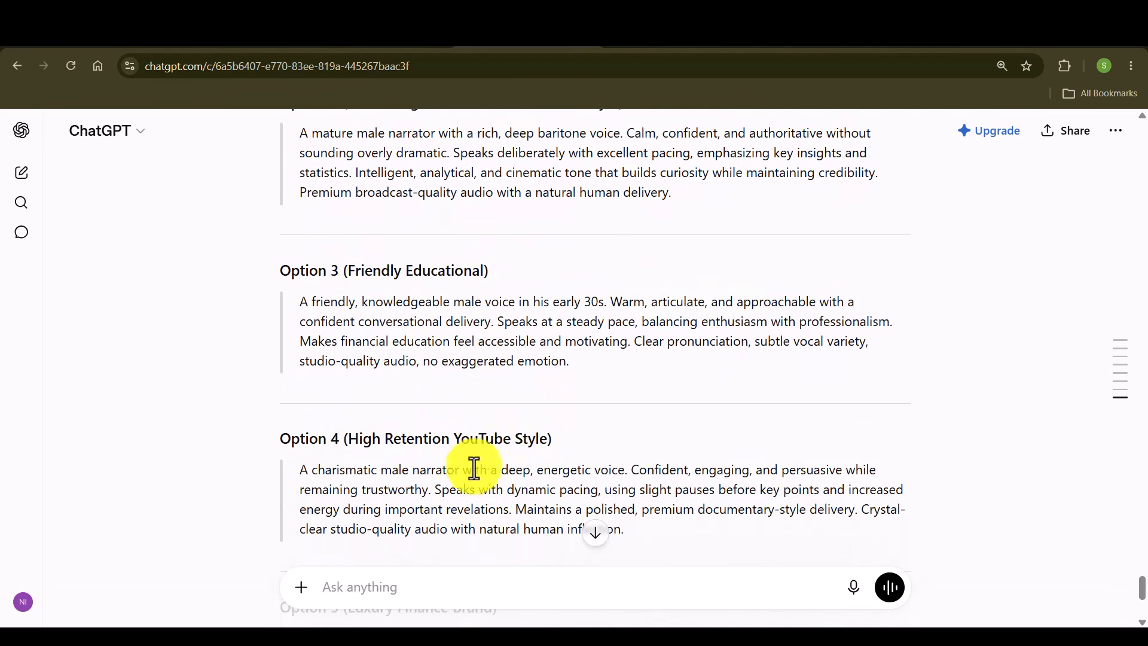
scroll(445, 495, down, 2)
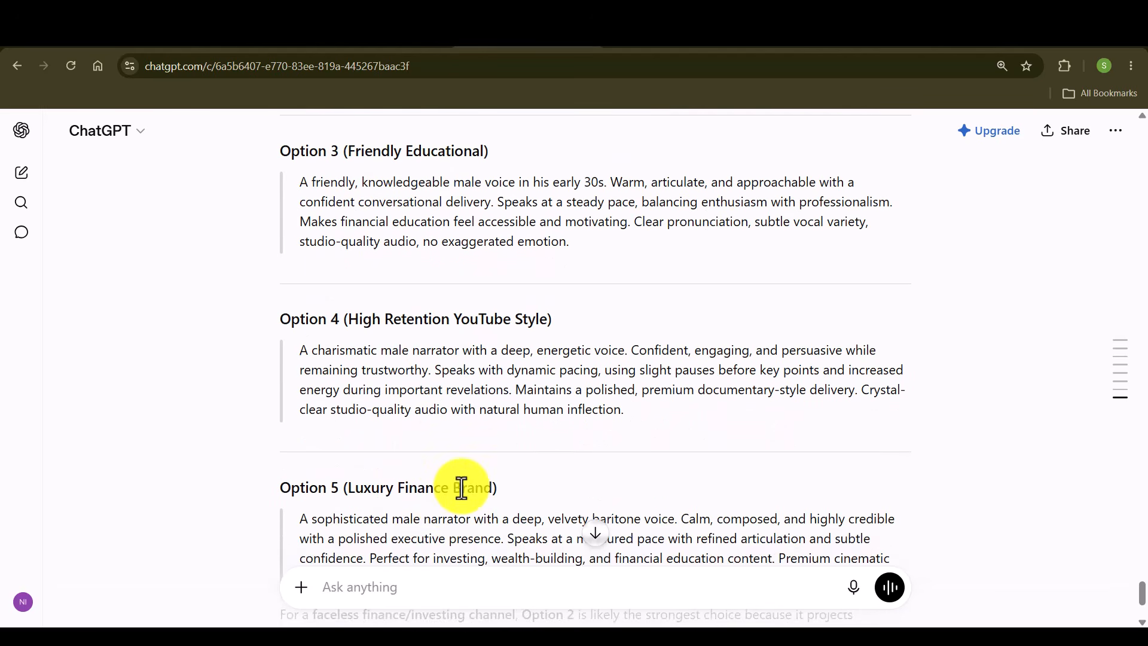
scroll(414, 502, down, 2)
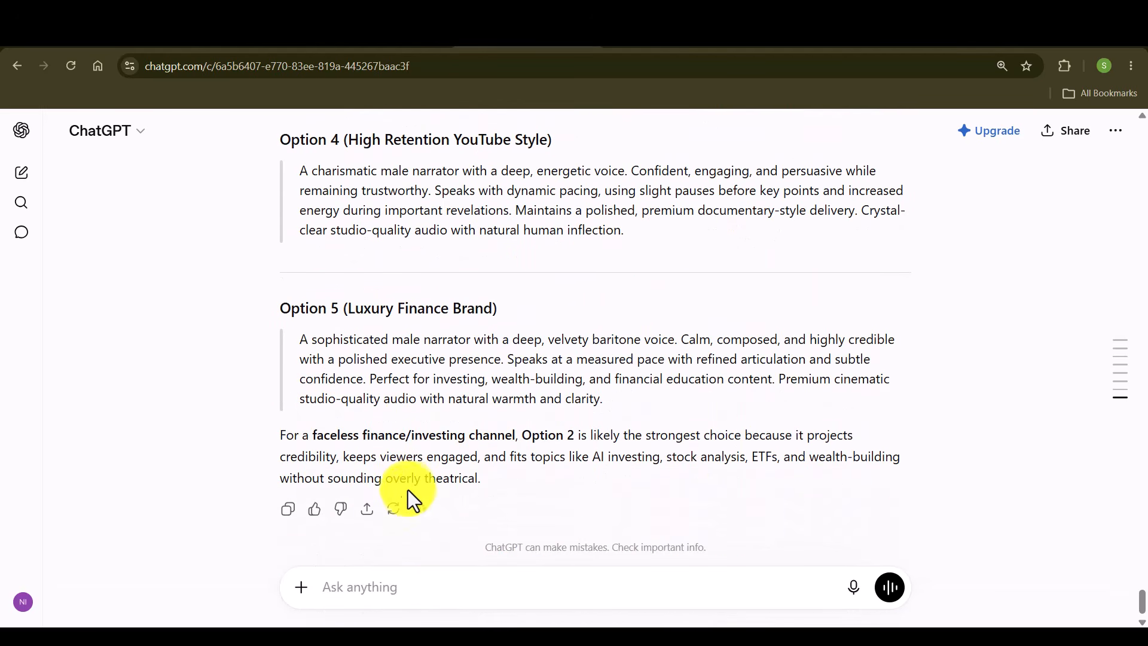
scroll(407, 488, up, 10)
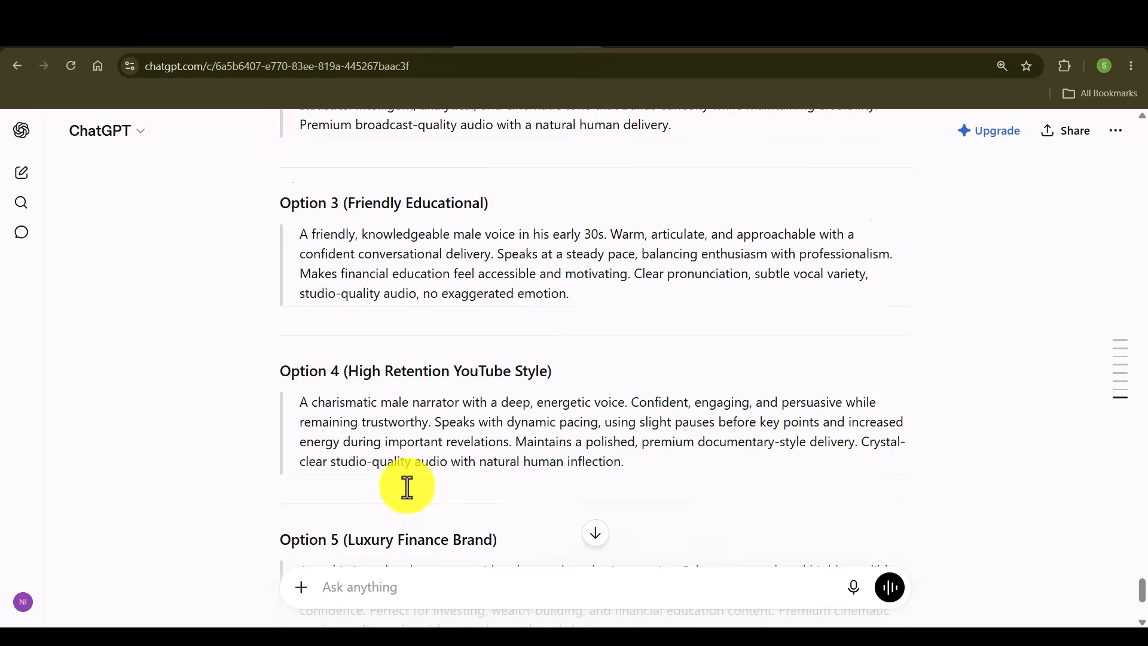
scroll(371, 477, up, 1)
Copy the Option 1 (Modern Finance YouTube) prompt from ChatGPT and replace the ElevenLabs Voice Design example prompt with it.
drag(299, 270, 472, 334)
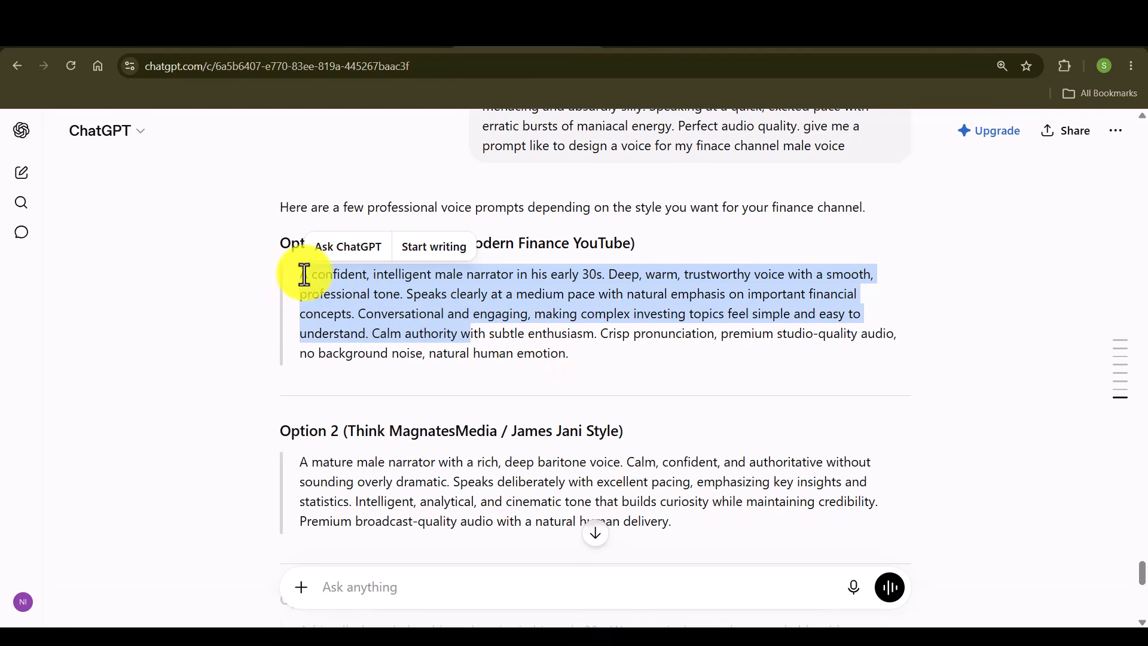
drag(573, 353, 287, 264)
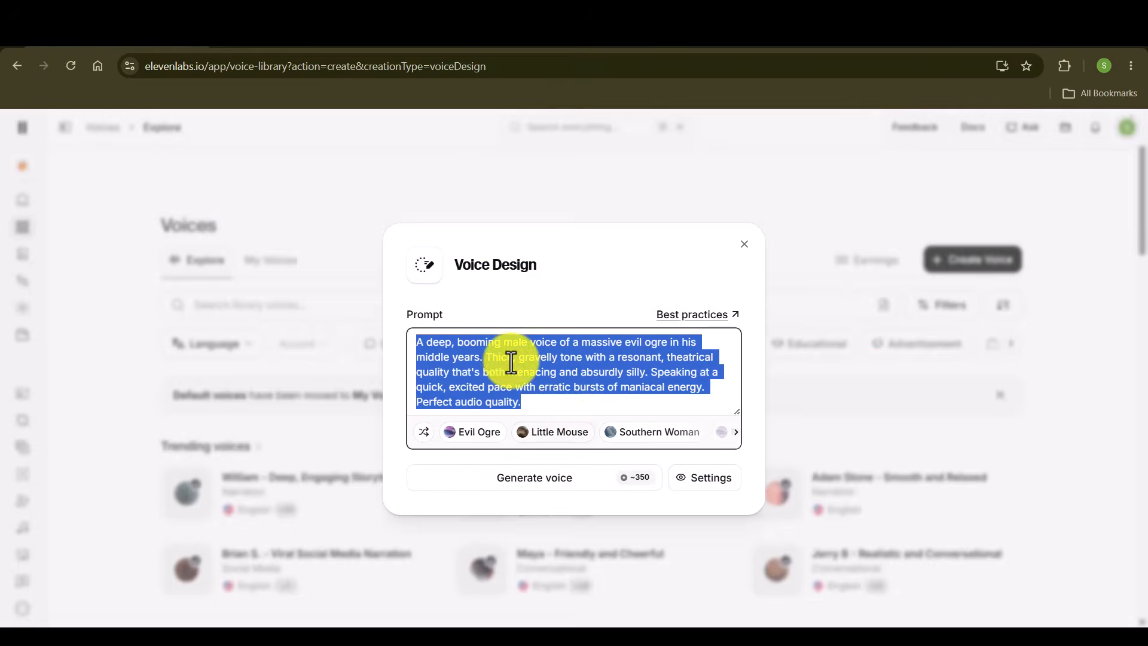
triple_click(512, 363)
key(BackSpace)
key(ctrl+v)
scroll(736, 350, up, 3)
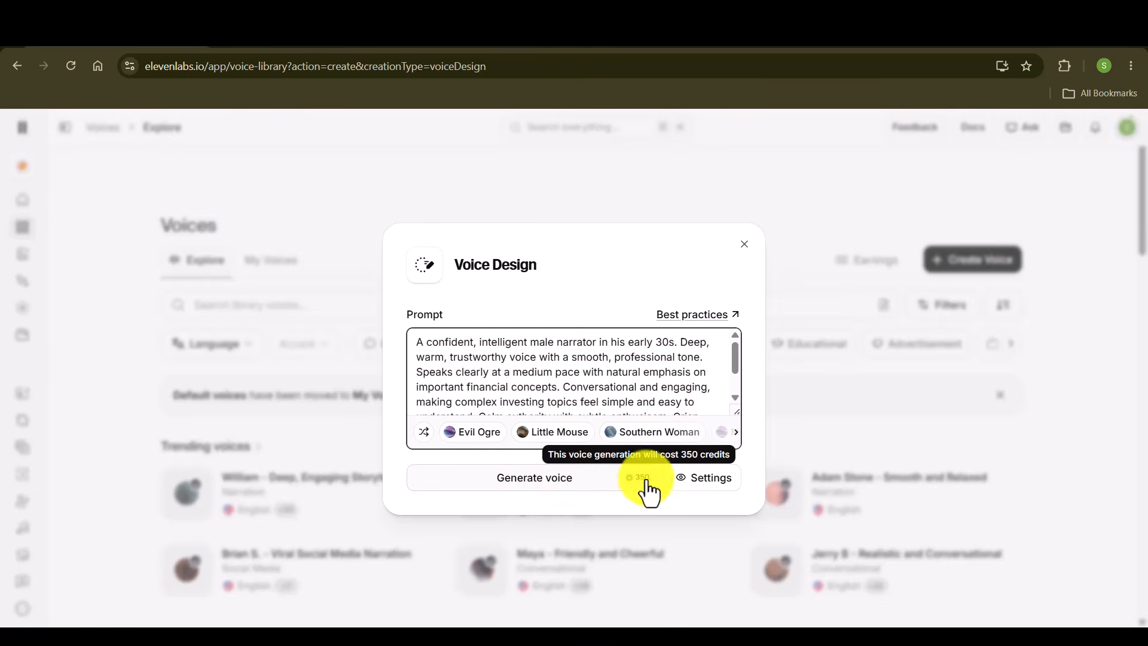
Generate voices from the prompt, listen to the variants and select Voice 3.
click(577, 491)
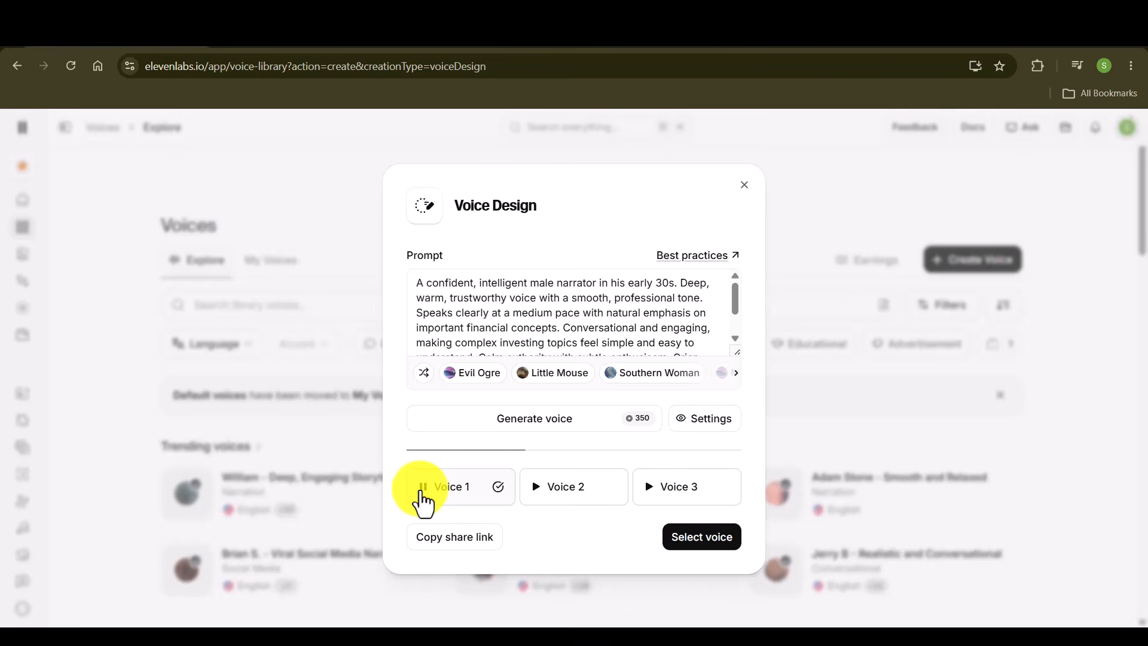
click(538, 505)
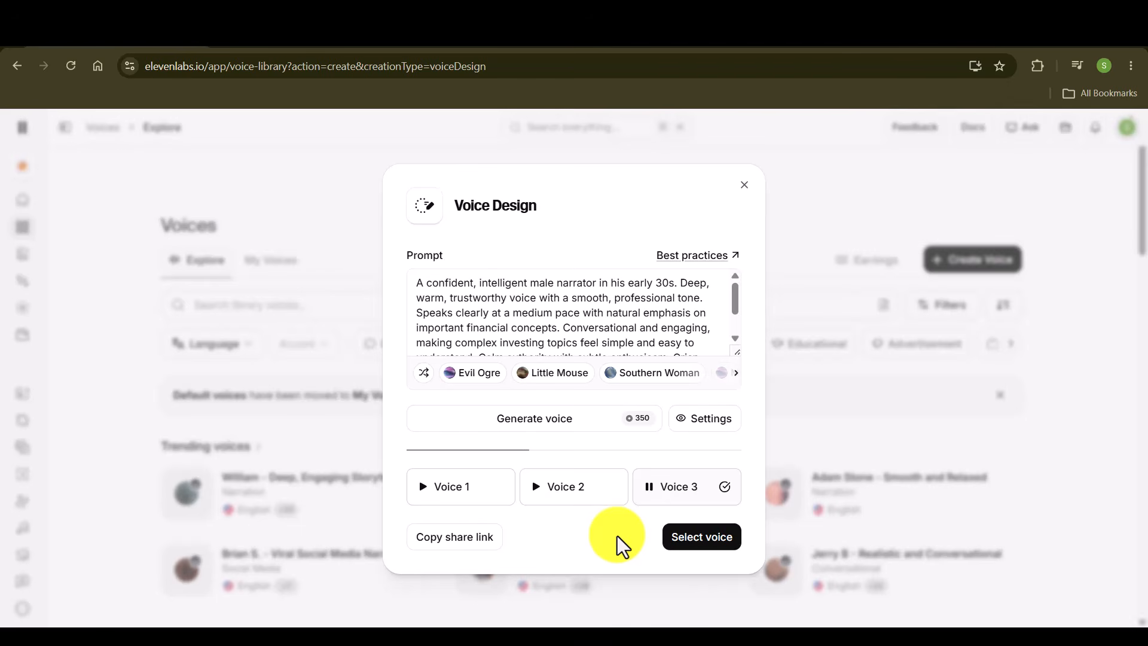
click(699, 545)
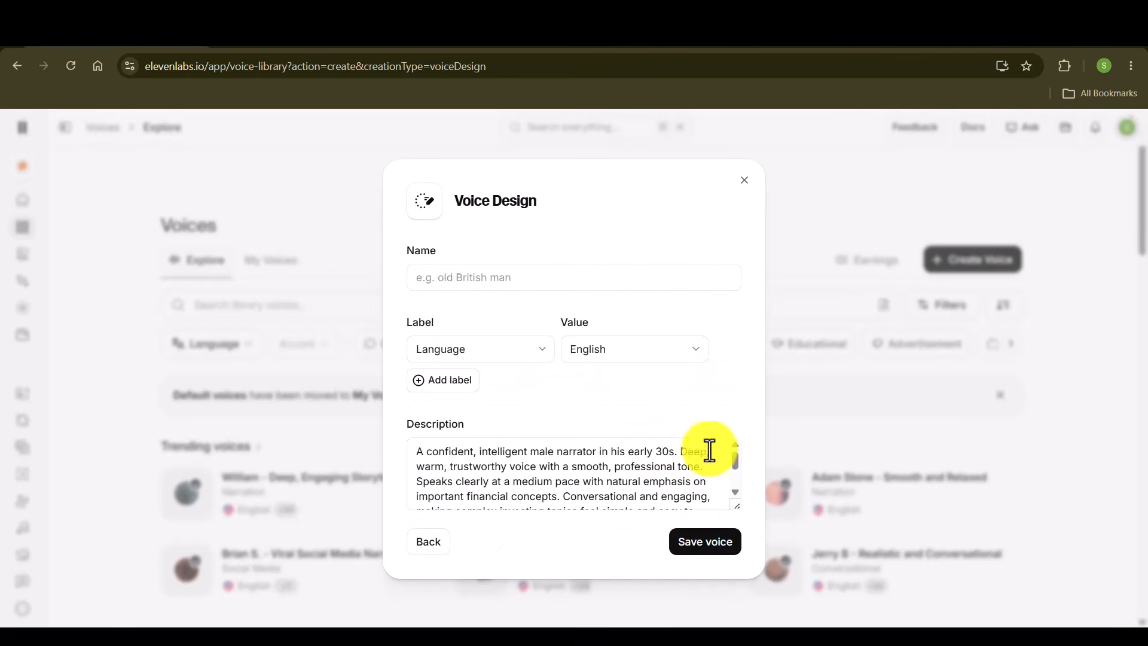
Name the designed voice "Finance Explainer", keep the language label English and save the voice.
drag(735, 468, 744, 378)
click(441, 277)
text(Finance Explainer)
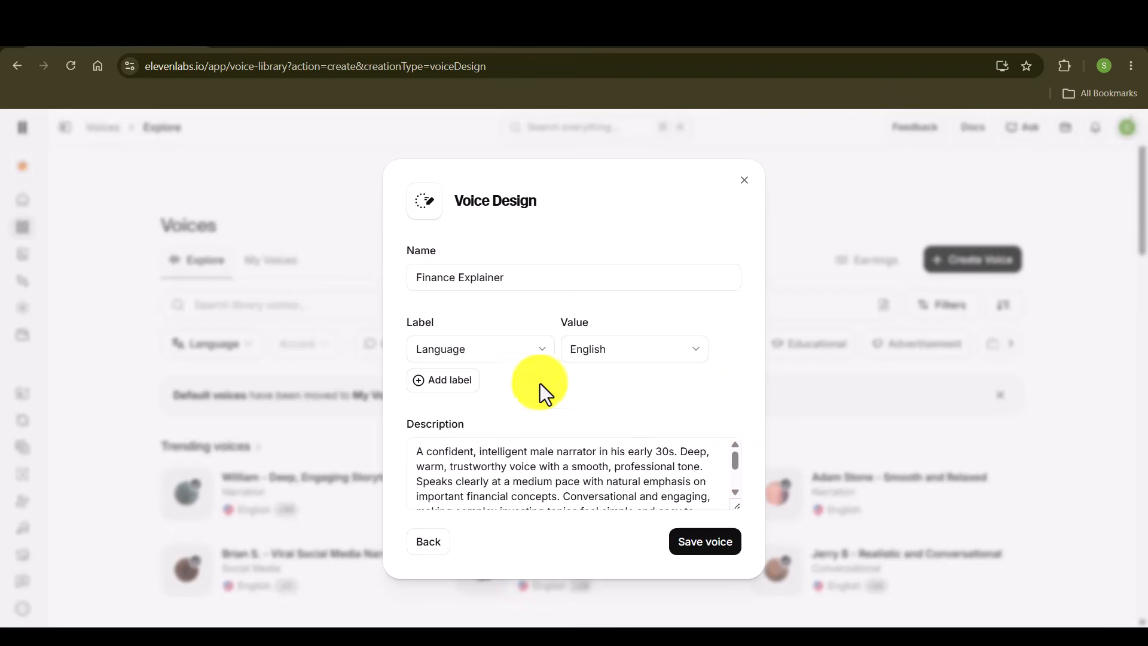
scroll(628, 472, down, 3)
click(704, 545)
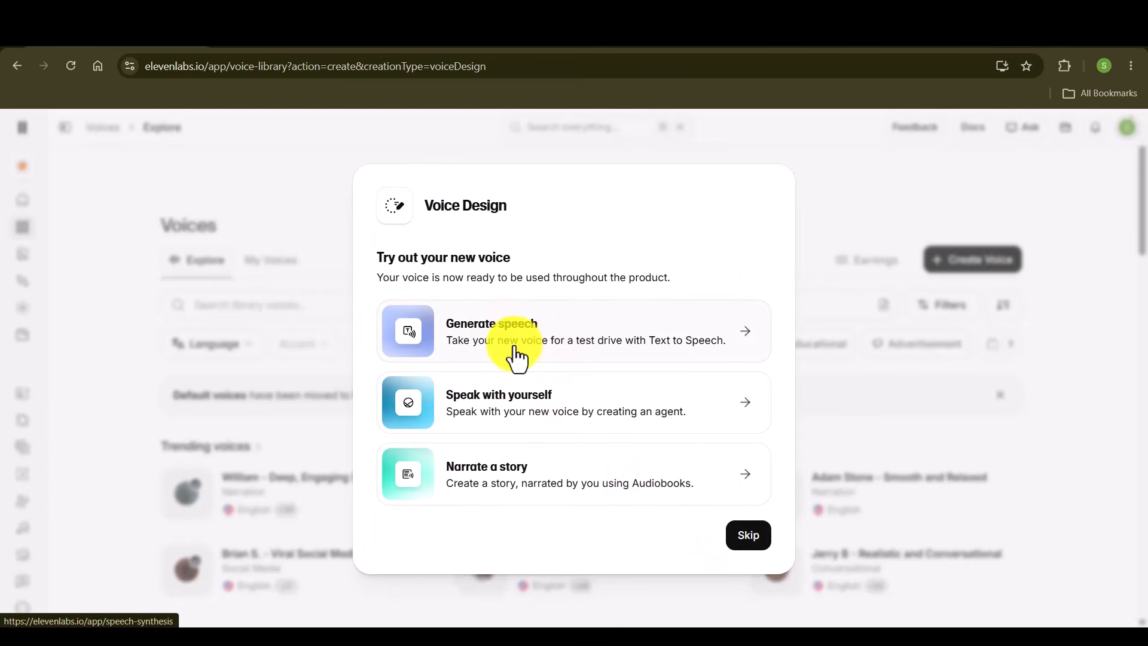
Use the new voice in Text to Speech and generate speech for the 2026 investment mistake script.
click(535, 358)
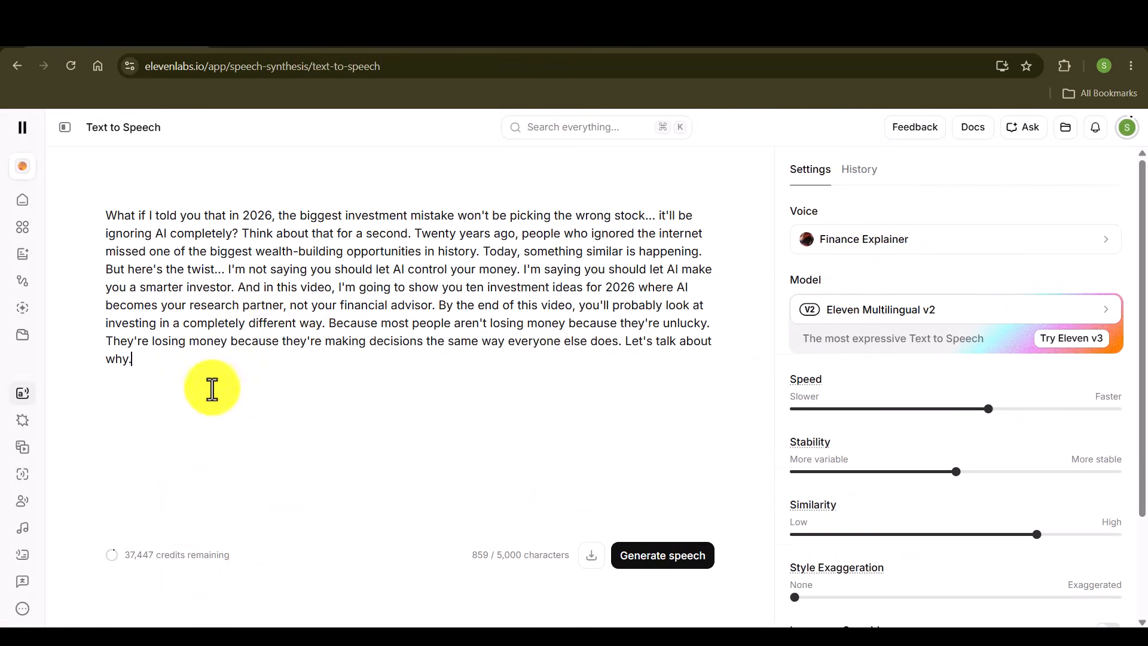
key(ctrl+a)
click(154, 364)
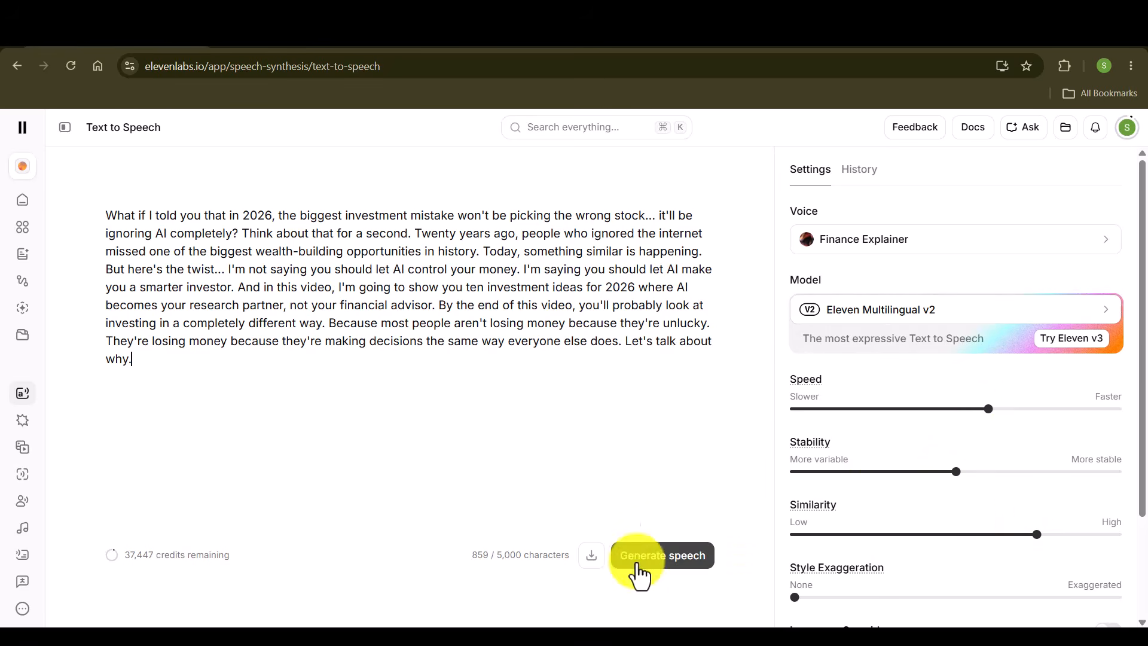
click(675, 556)
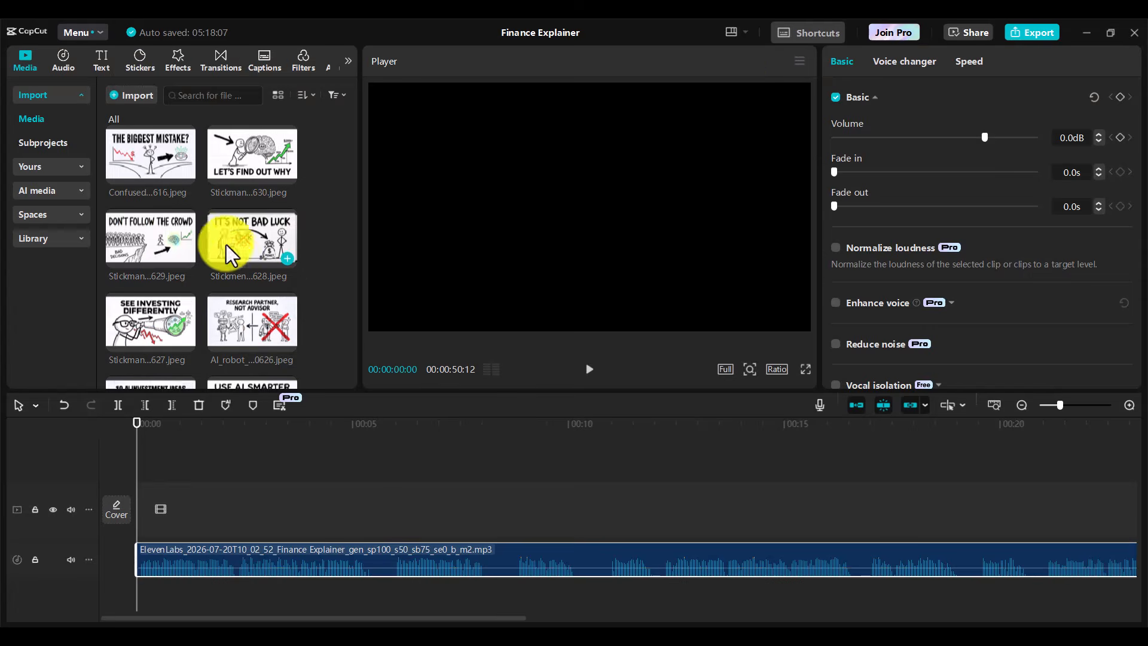
In CapCut, place the "The biggest mistake?" image at the timeline start and extend it to about 5.5 seconds.
scroll(226, 243, down, 3)
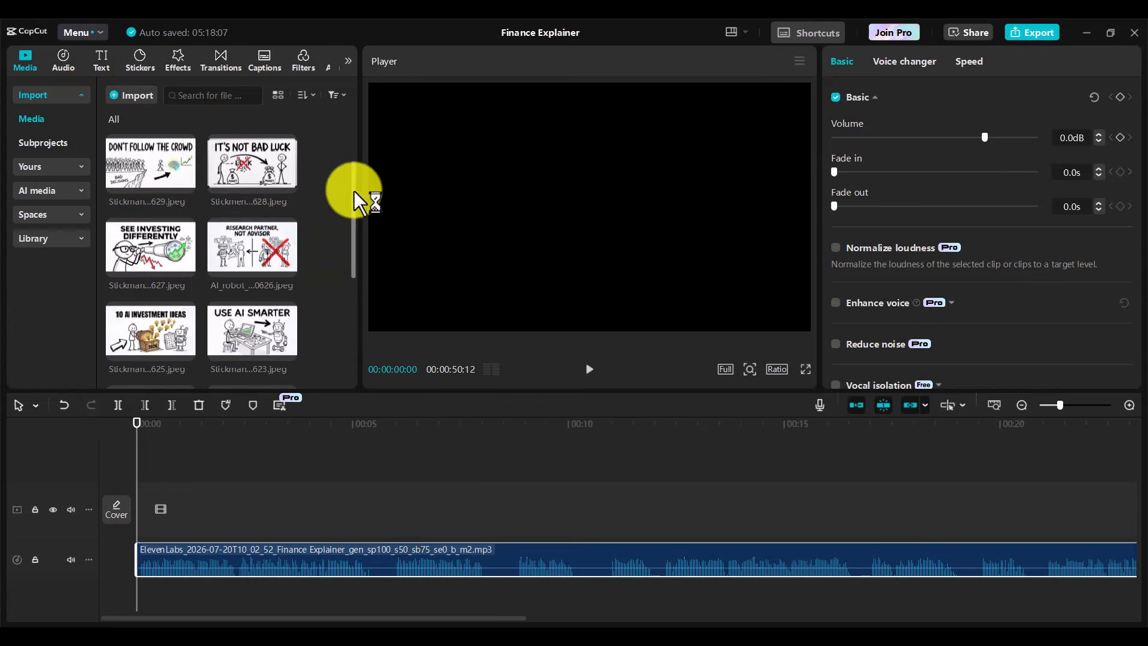
scroll(354, 192, up, 3)
drag(150, 161, 174, 520)
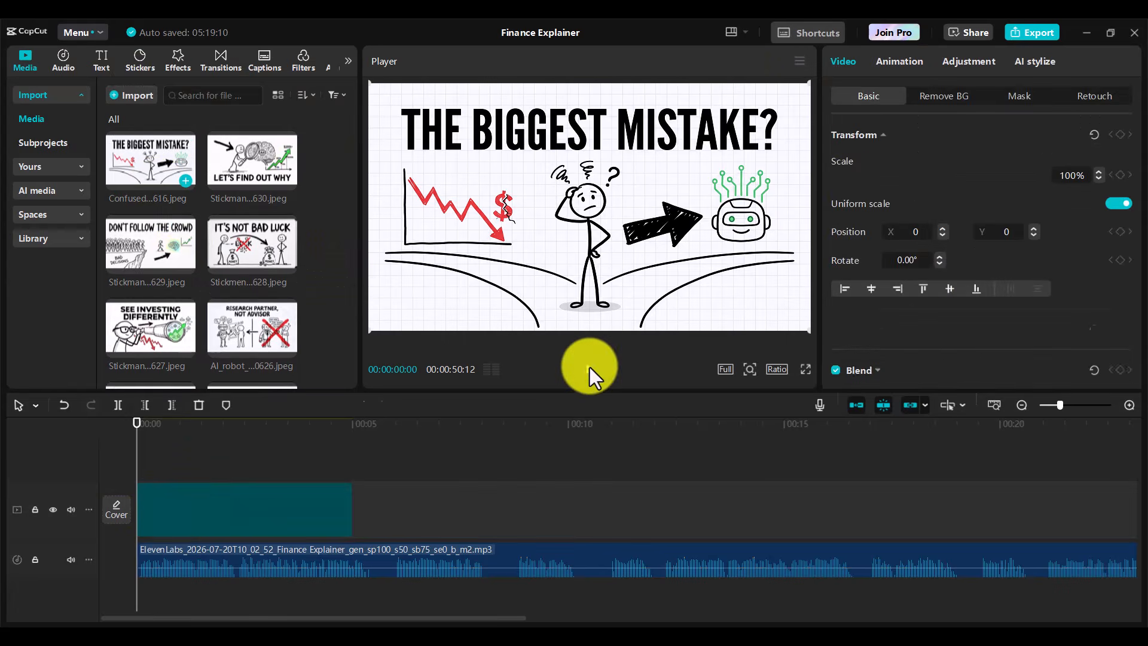
click(589, 369)
click(589, 369)
drag(353, 156, 358, 312)
drag(353, 519, 376, 515)
drag(150, 336, 410, 526)
click(590, 370)
click(591, 370)
key(Delete)
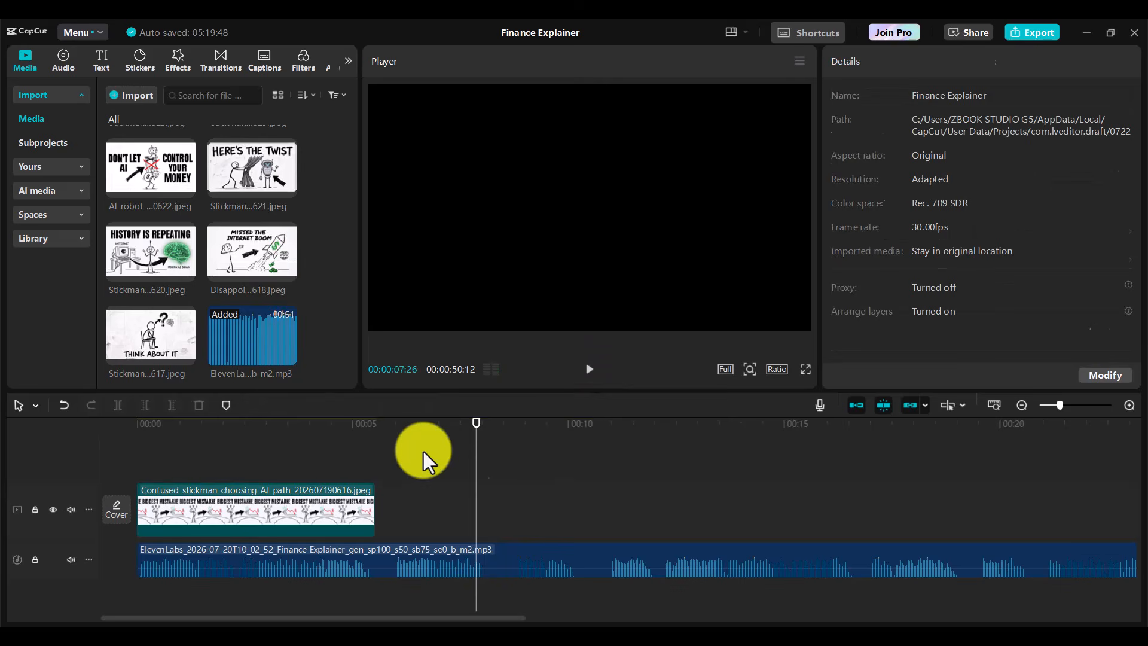
Add the "Missed the internet boom" image after the first clip and trim its end to about 8.5 seconds.
mouse_move(353, 328)
mouse_down()
mouse_move(359, 154)
mouse_move(358, 323)
mouse_up()
drag(253, 252, 413, 516)
click(375, 426)
click(591, 371)
click(513, 426)
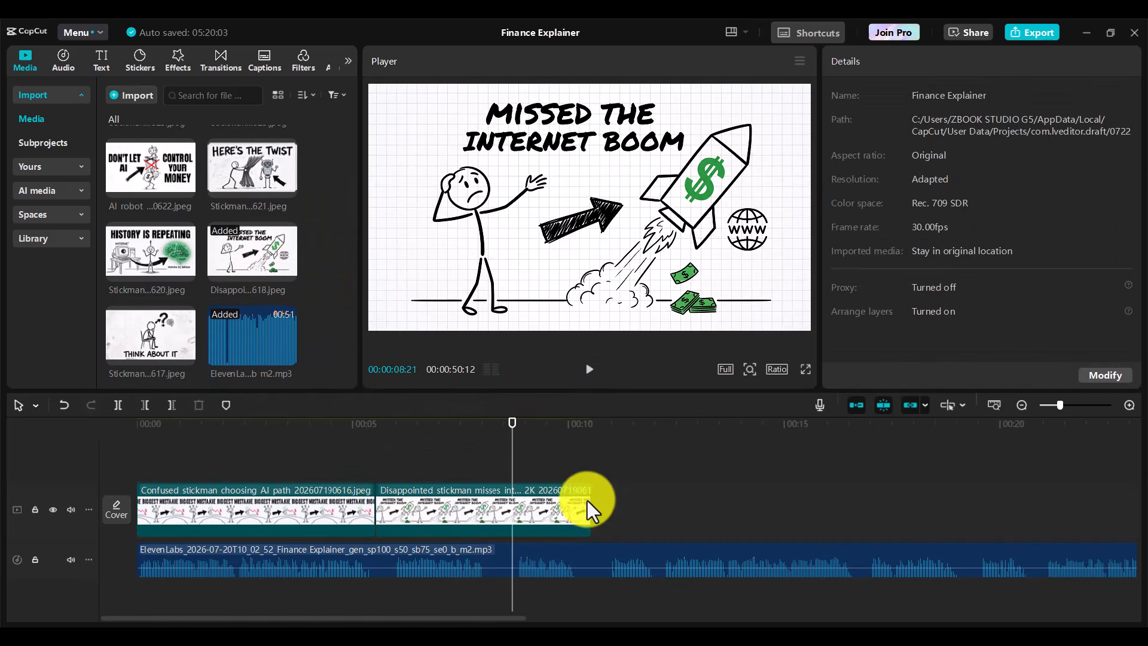
drag(589, 512, 504, 513)
Append the "Think about it" image, trim its end to about 10.8 seconds and preview it against the voiceover.
drag(151, 336, 538, 515)
drag(720, 516, 604, 531)
click(588, 373)
click(587, 374)
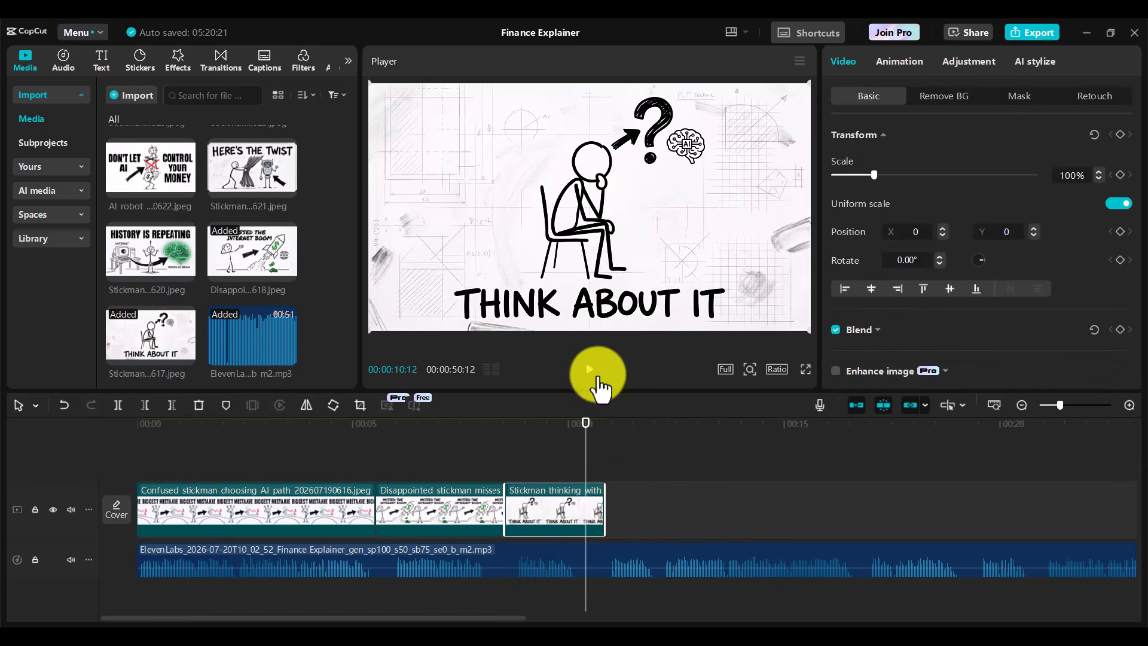
click(594, 374)
click(584, 366)
mouse_move(353, 293)
mouse_down()
mouse_move(349, 166)
mouse_move(343, 299)
mouse_up()
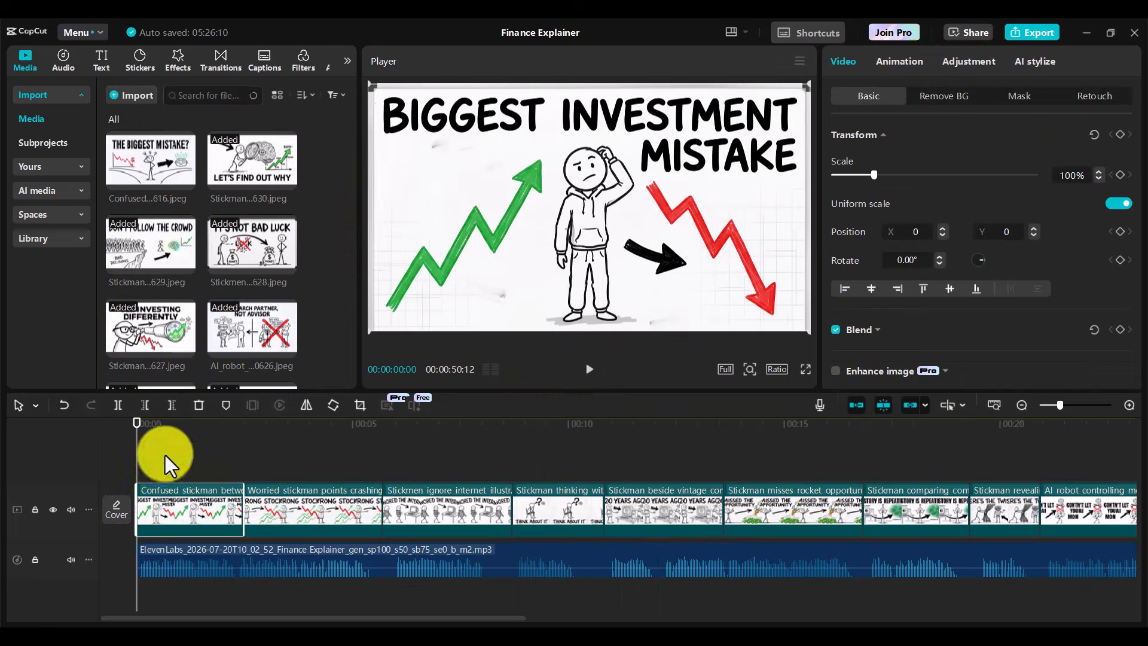
Search the sound effects library for "money sound effect".
drag(171, 465, 120, 577)
mouse_move(154, 618)
mouse_down()
mouse_move(287, 619)
mouse_move(150, 621)
mouse_up()
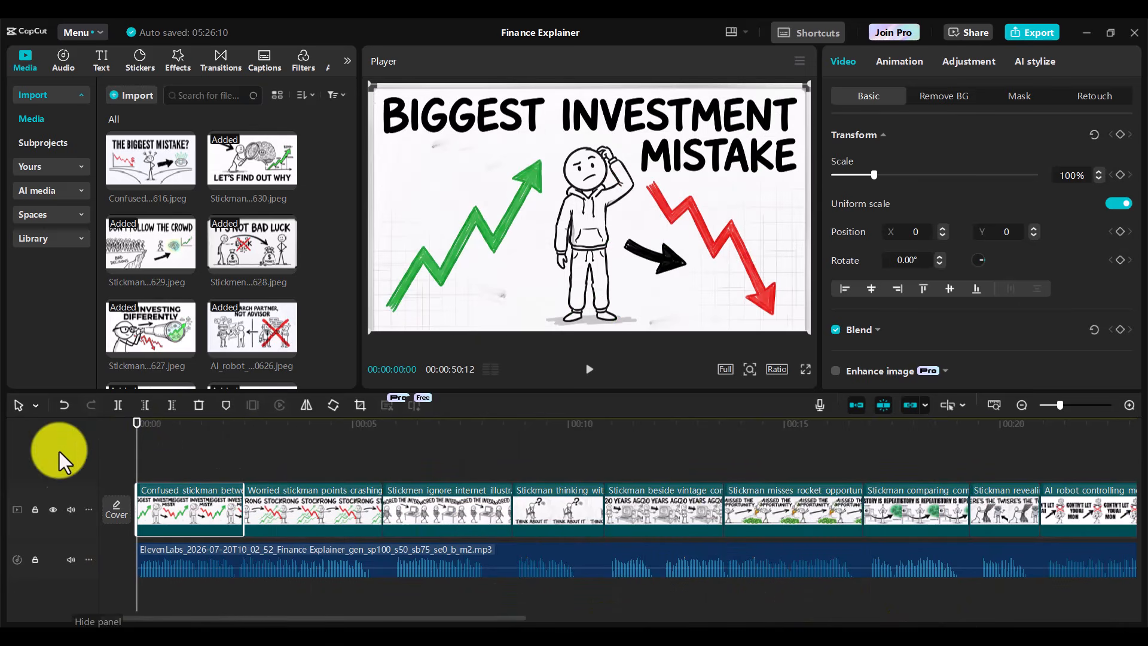
click(64, 60)
click(66, 166)
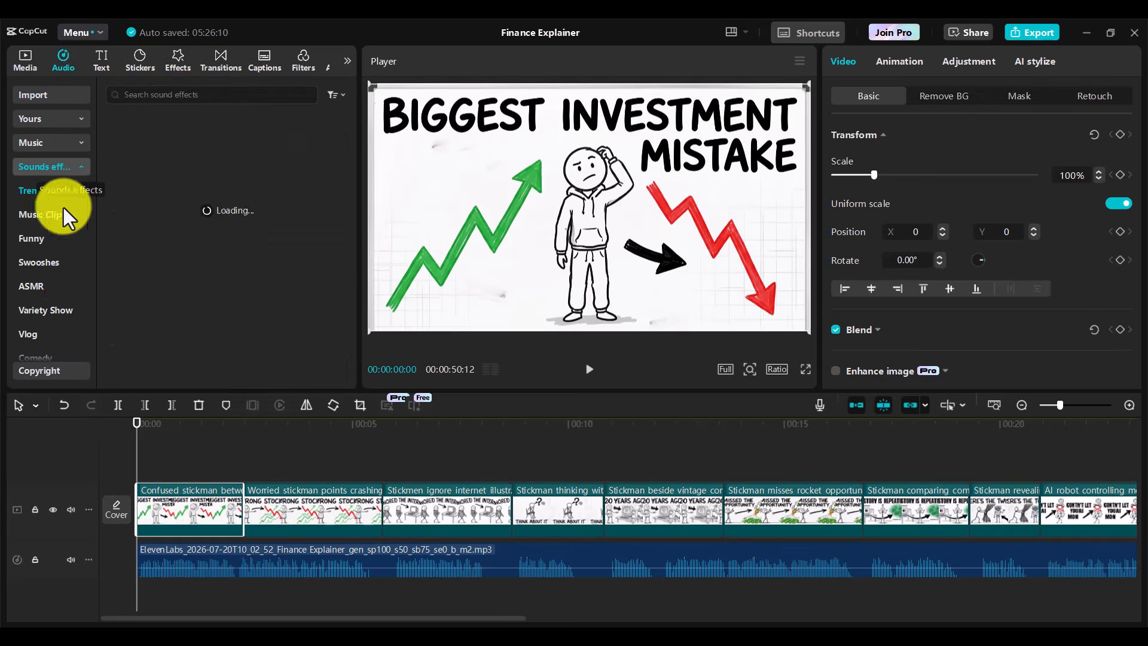
click(142, 95)
text(money sound effect)
click(174, 136)
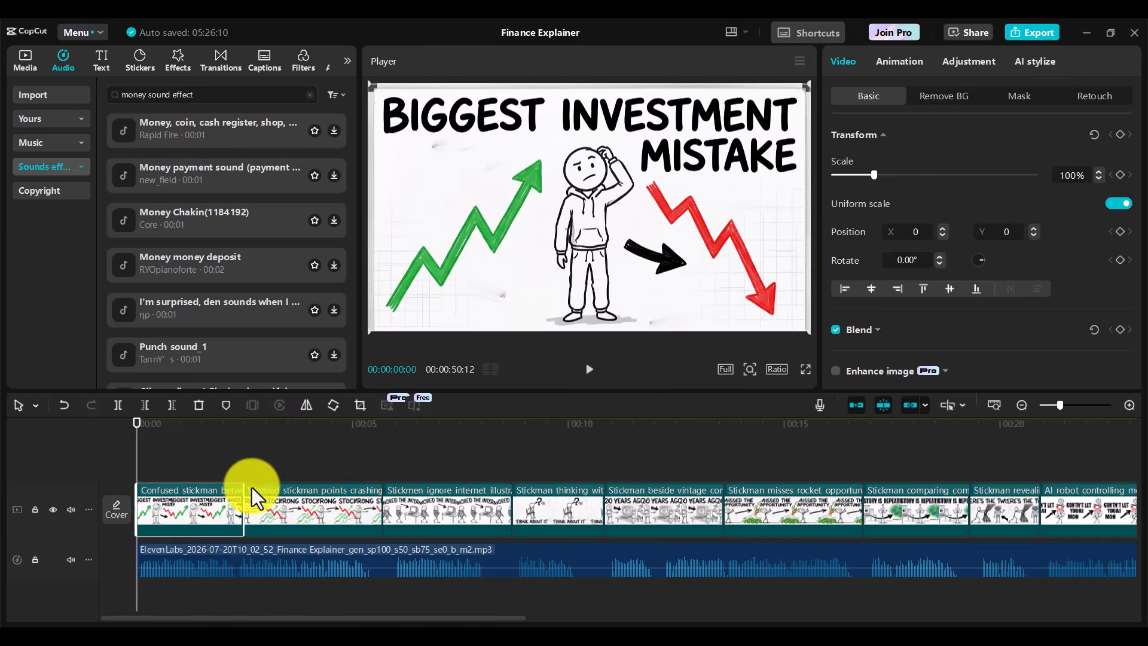
Add the Slow Fade transition between the first two image clips and apply it to all clip joins.
click(222, 62)
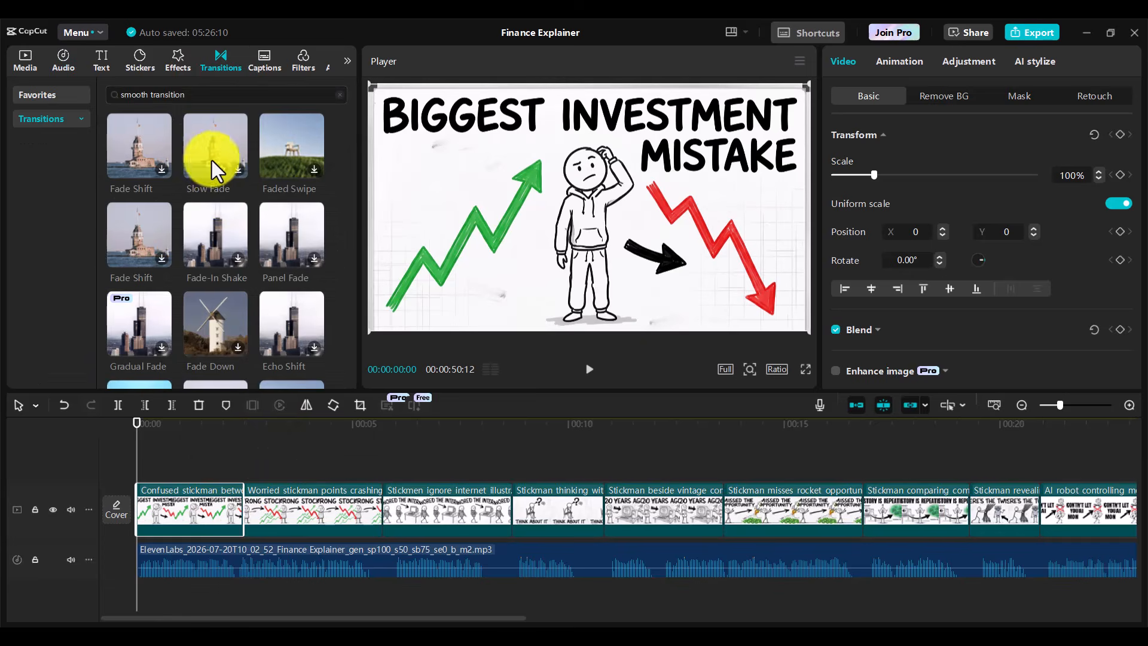
drag(213, 162, 244, 513)
click(664, 377)
click(243, 504)
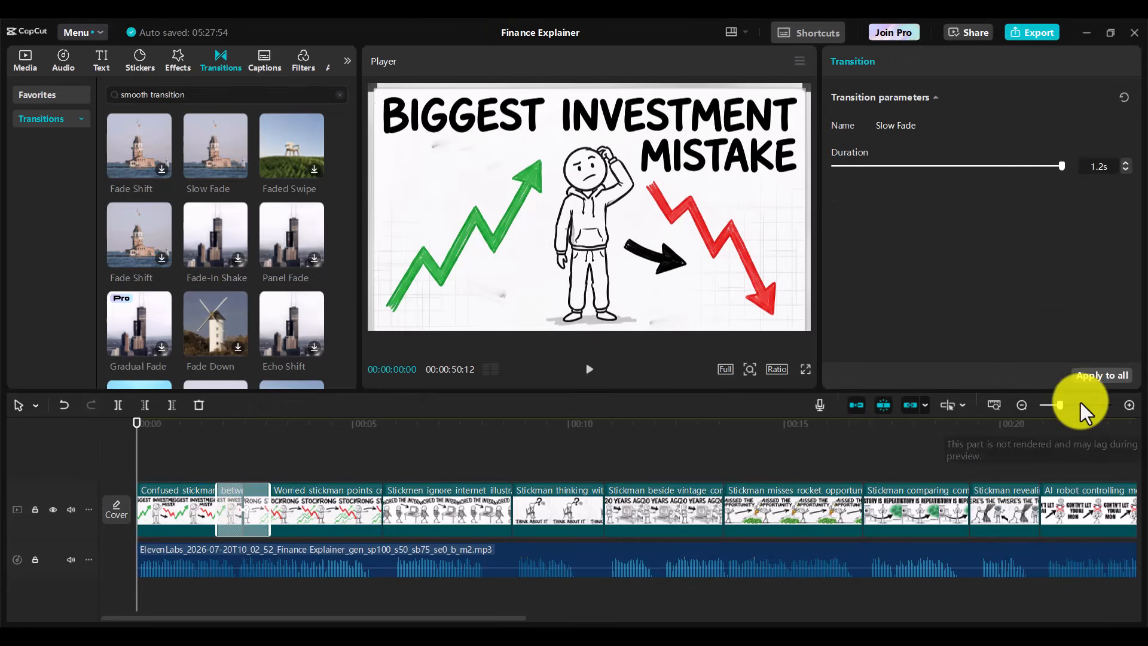
click(1102, 375)
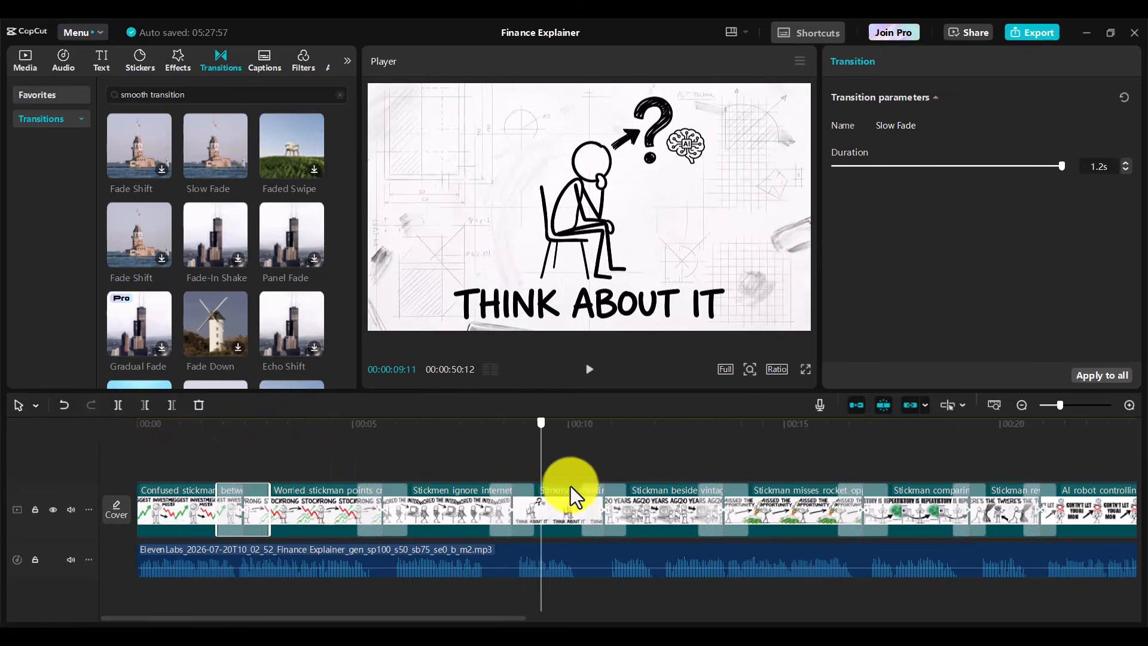
Play the video from the beginning and scrub through the timeline to review the faded image sequence against the voiceover.
drag(727, 508, 934, 552)
key(Home)
click(590, 369)
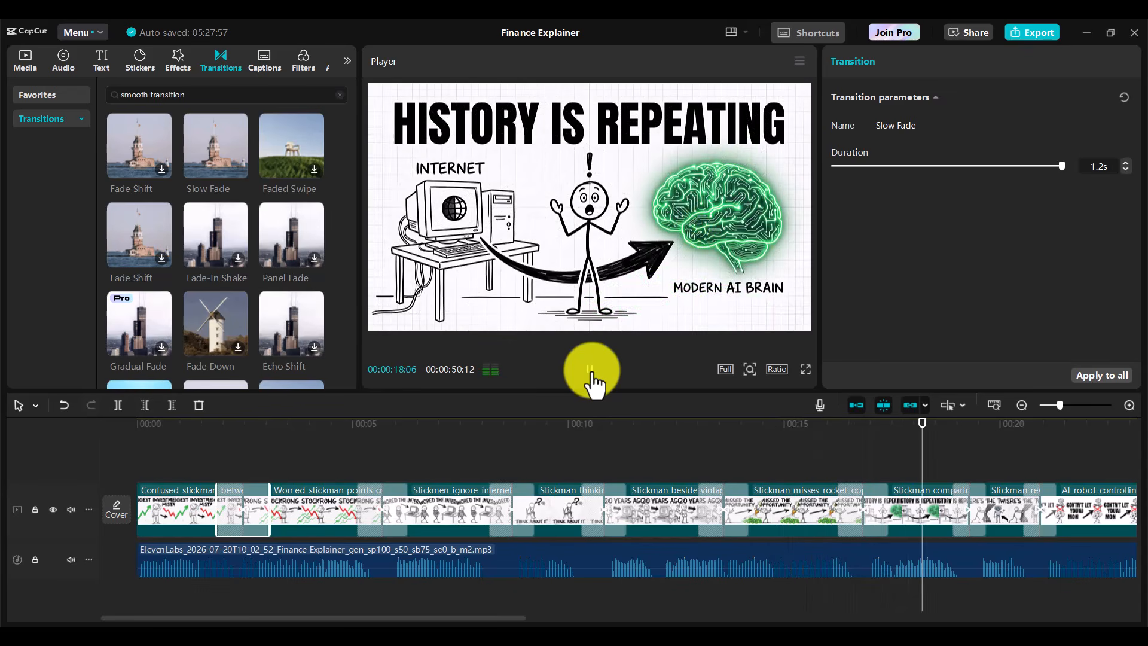
drag(357, 566, 99, 593)
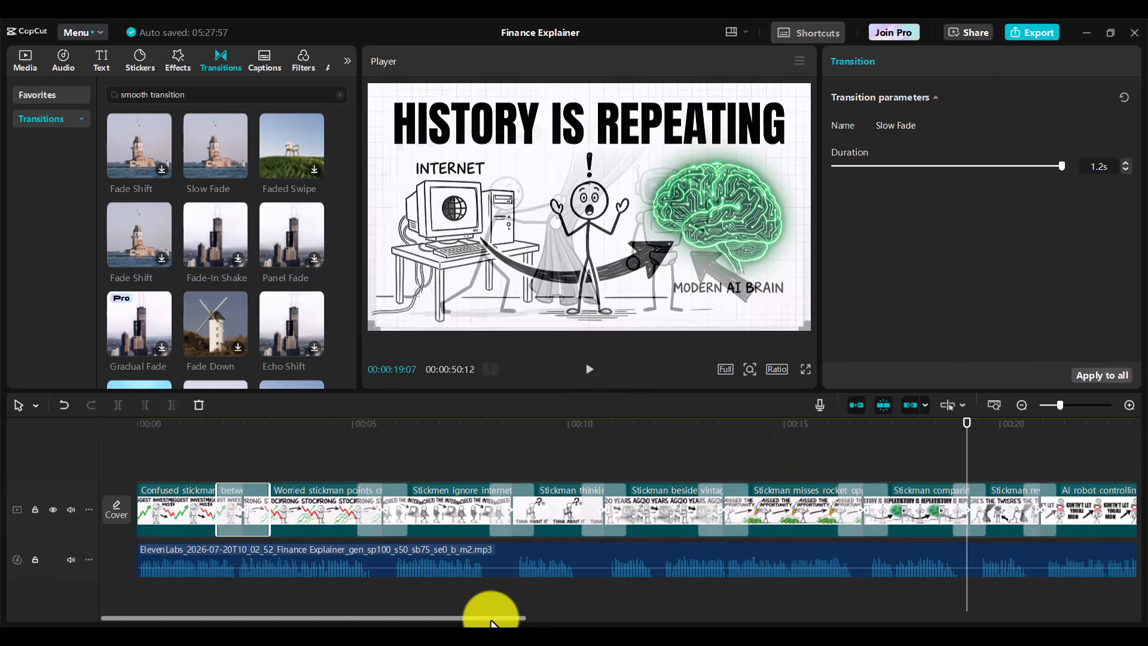
drag(492, 623, 161, 622)
drag(963, 420, 665, 555)
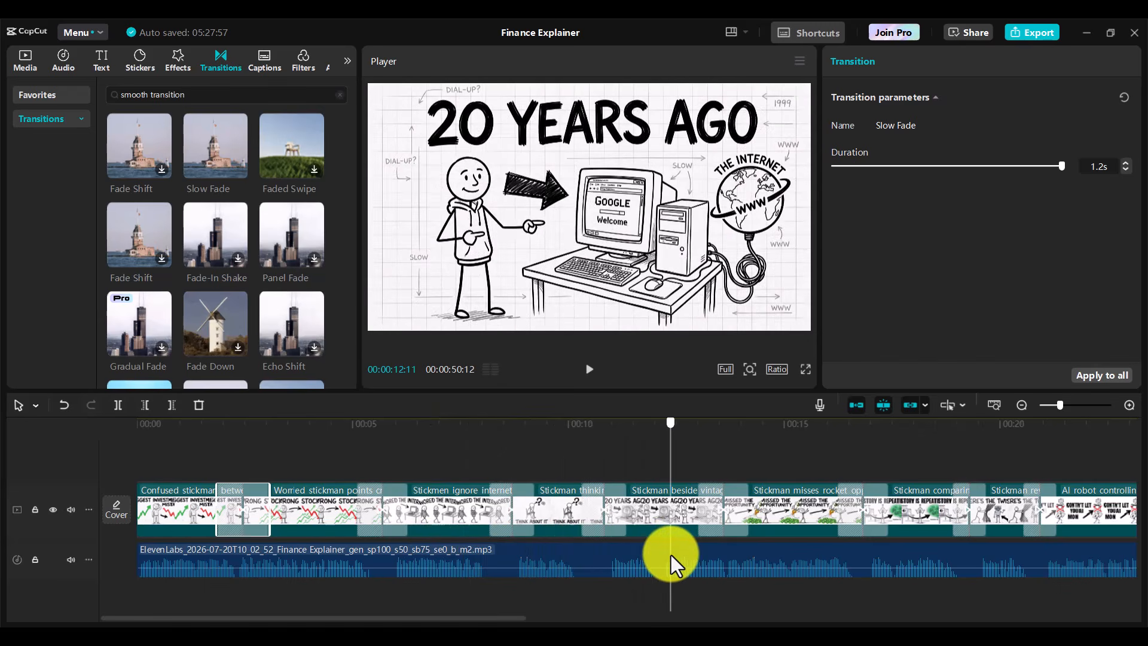